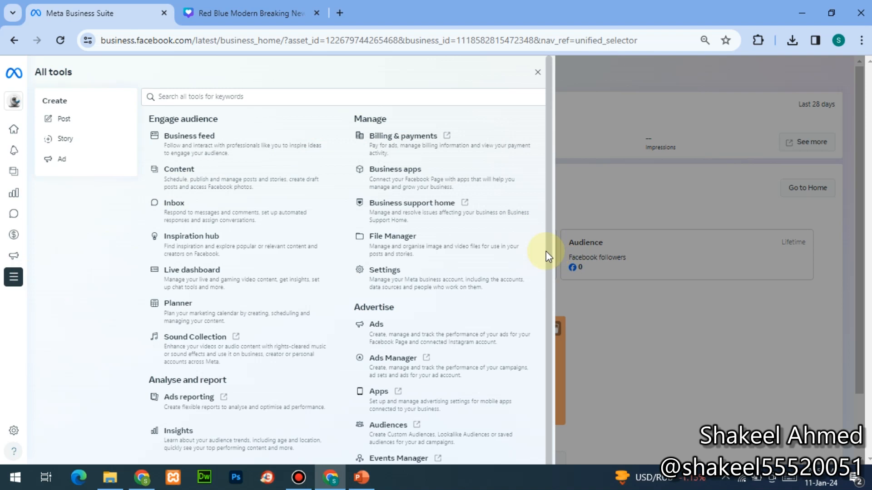
- Open Ads Manager from Meta Business Suite's All tools in a new browser tab
click(391, 363)
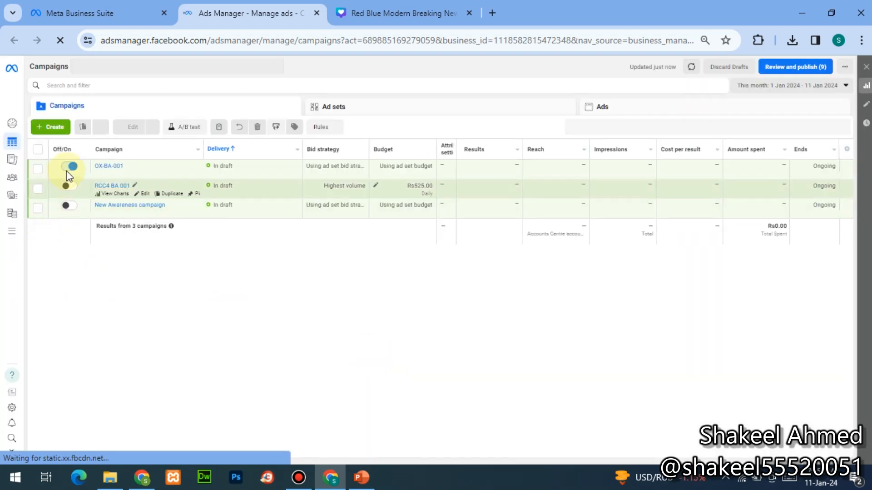
- Switch off campaign OX-BA-001, dismiss the payment-method notice, and zoom the page in
click(72, 167)
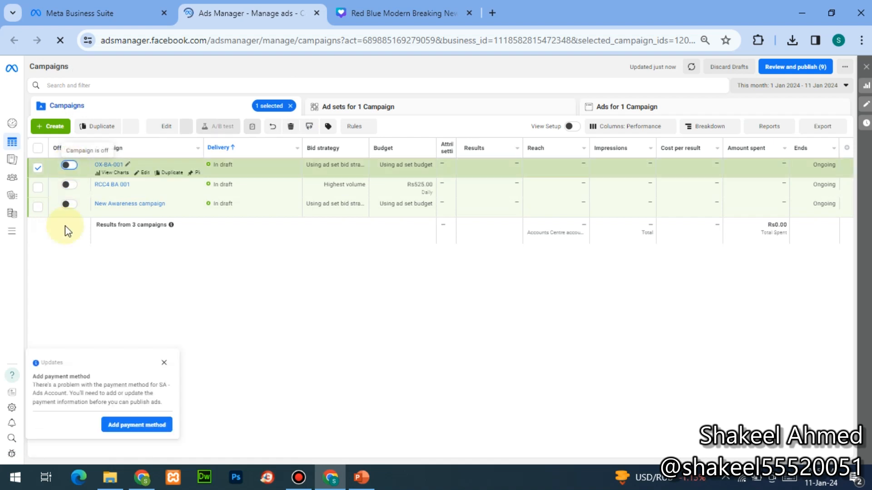
click(166, 365)
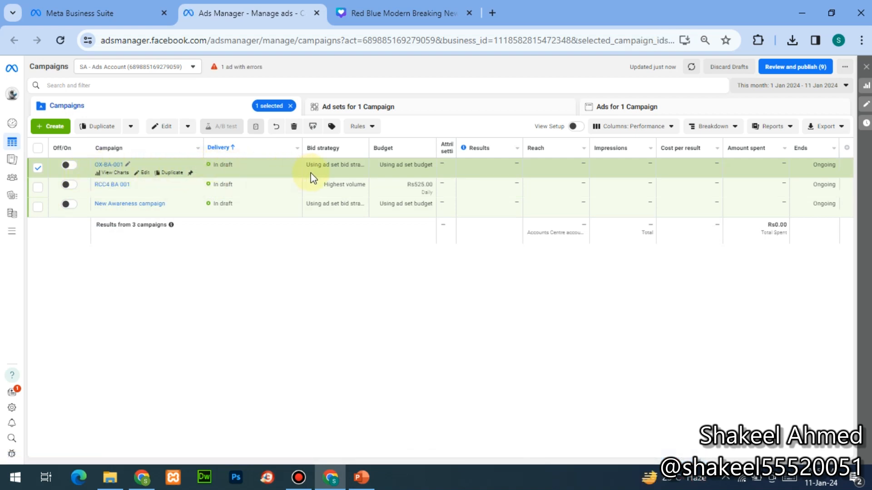
key(ctrl+plus)
key(ctrl+plus)
key(ctrl+plus)
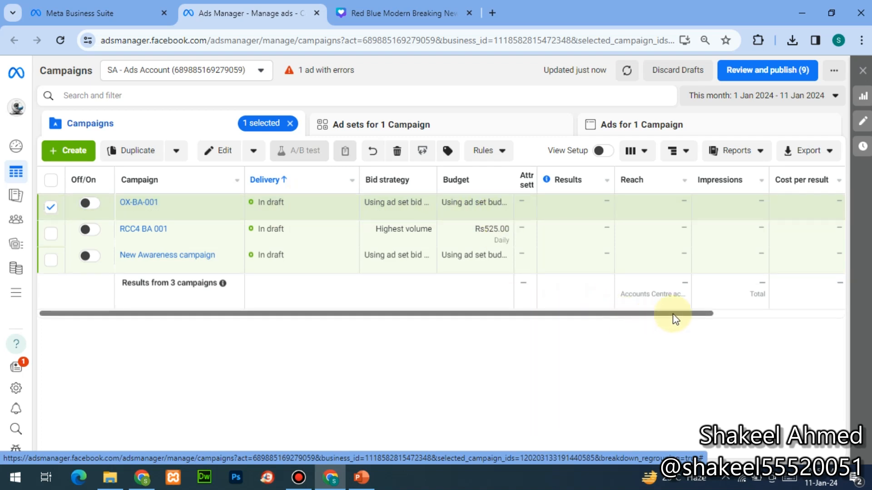
click(722, 313)
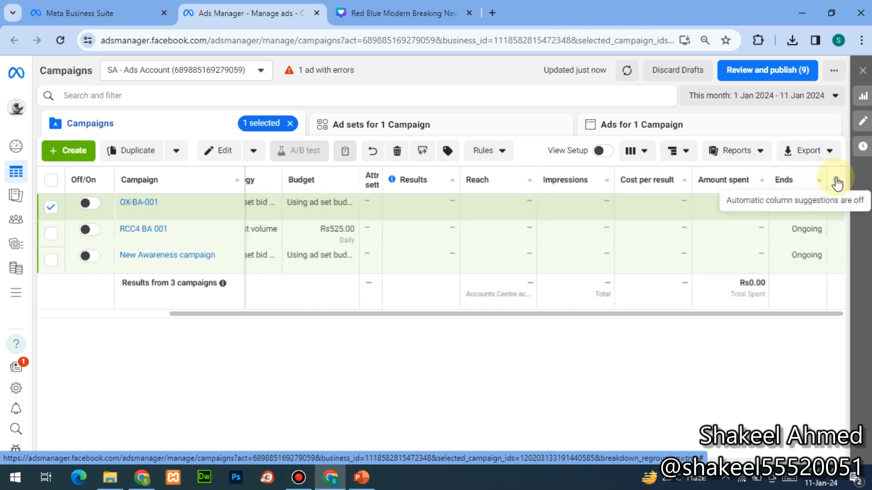
click(677, 154)
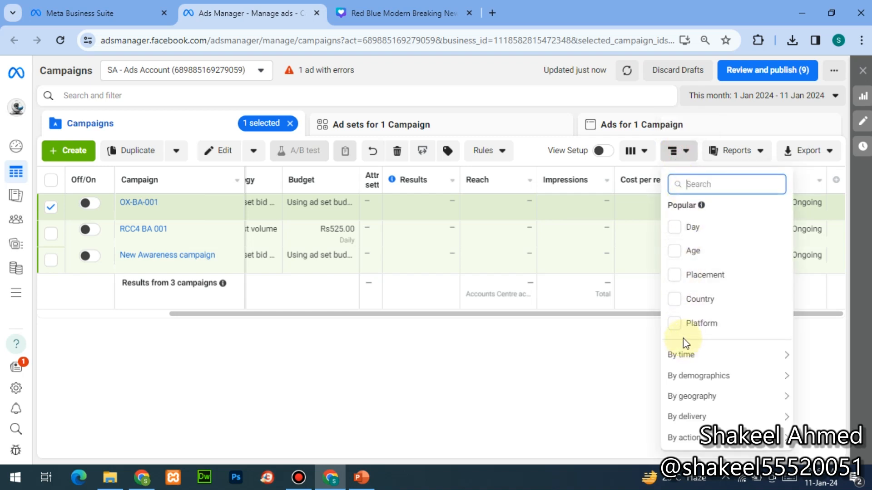
click(721, 148)
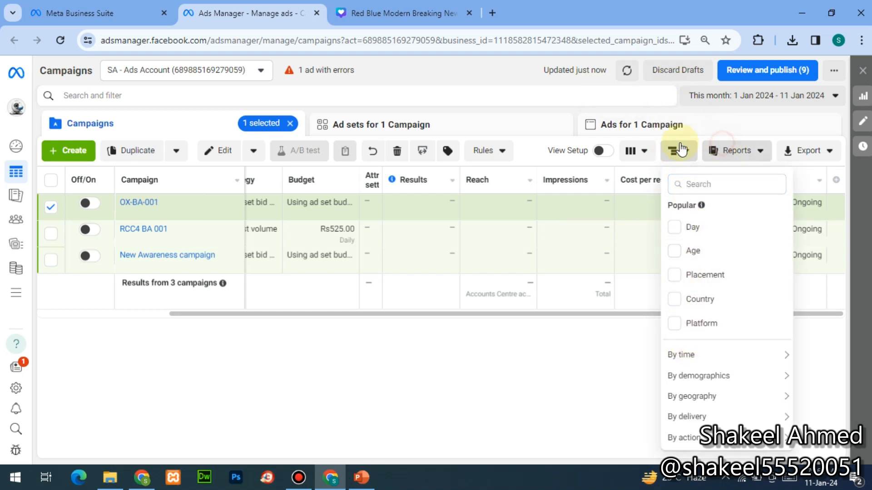
click(650, 153)
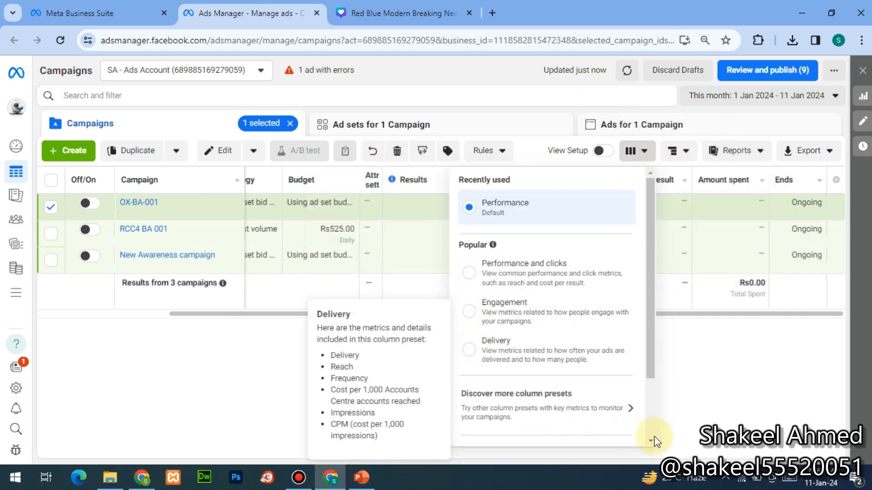
scroll(648, 428, down, 2)
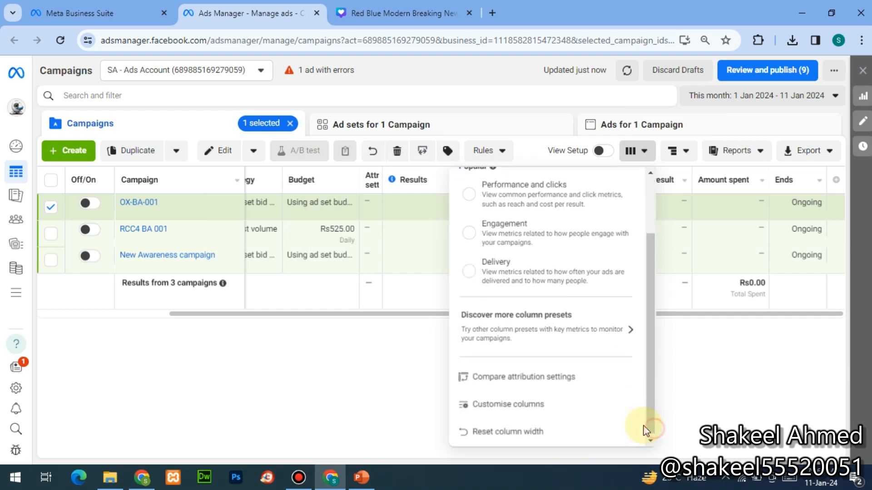
click(326, 432)
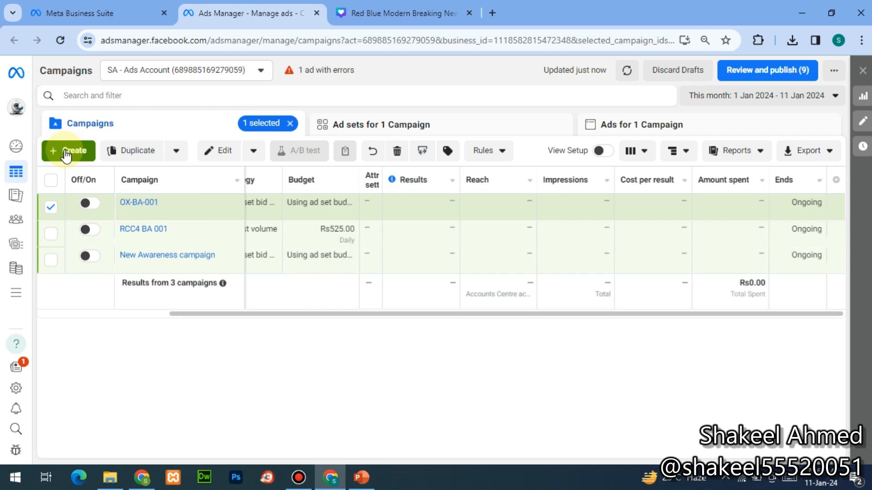
mouse_move(13, 176)
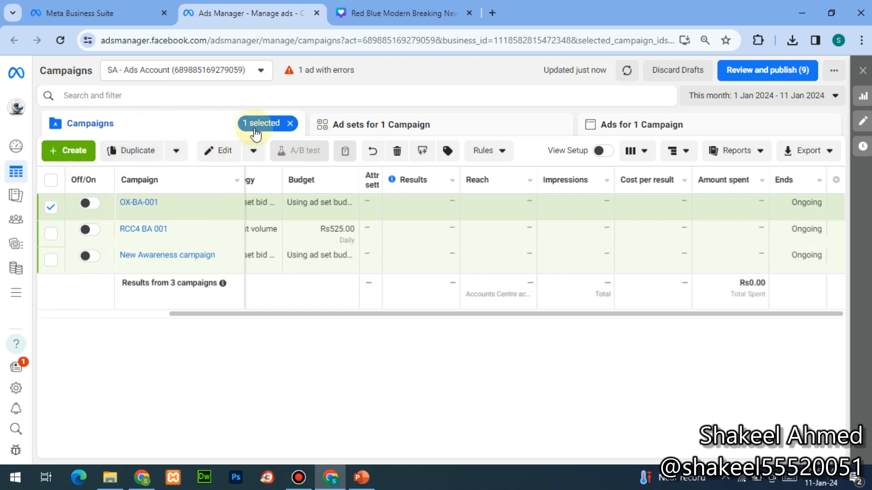
- Browse the campaign's ad sets and ads, then return to Campaigns and clear the filter
click(370, 125)
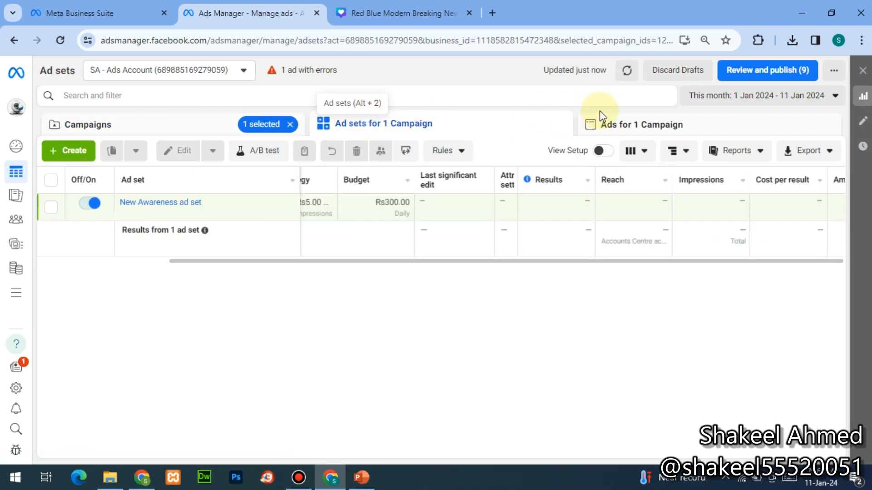
click(608, 125)
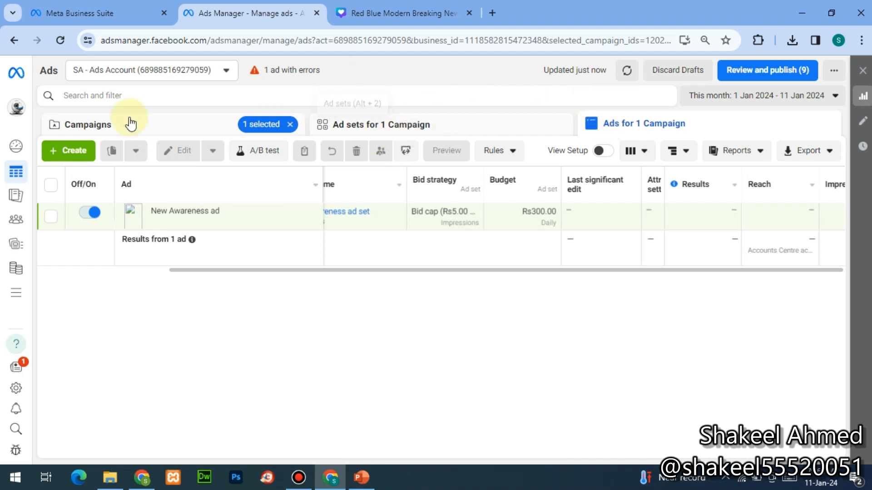
click(80, 132)
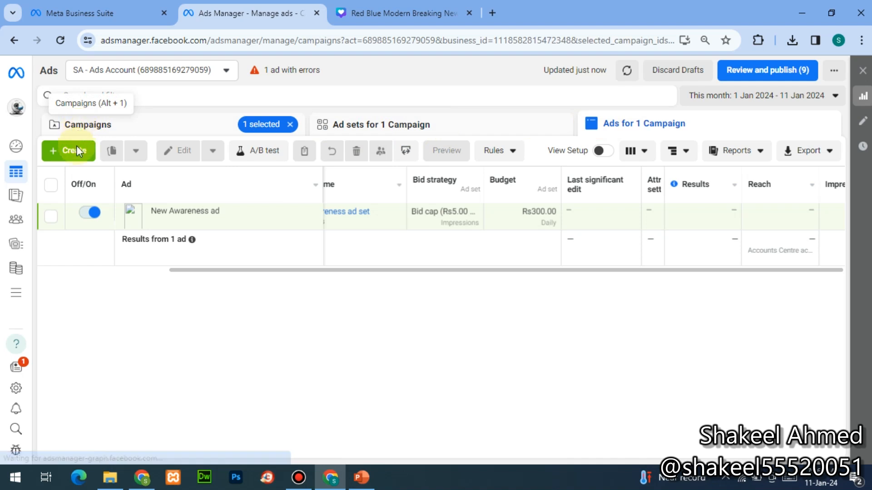
click(289, 125)
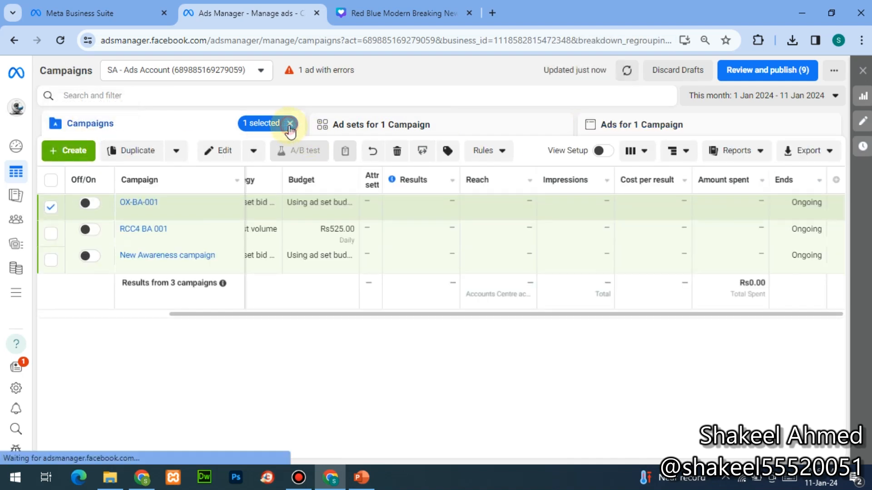
- Start a new campaign with Auction buying type and bring the objective list into view
click(75, 151)
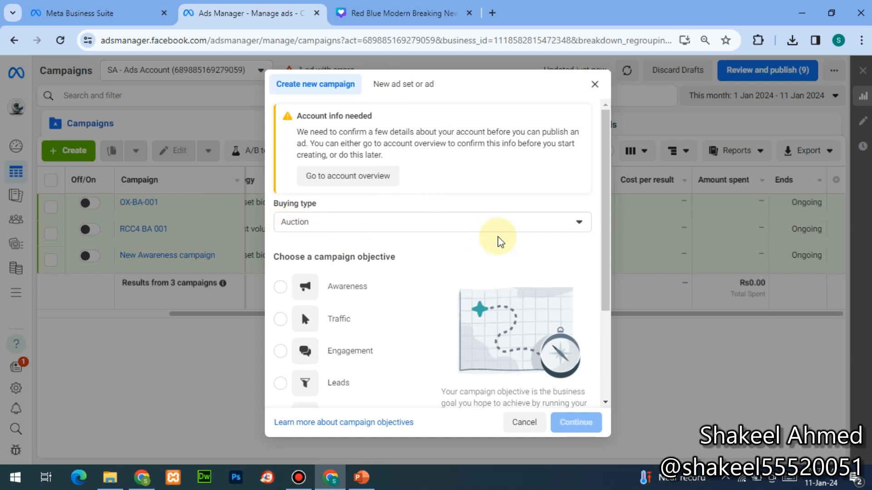
click(579, 224)
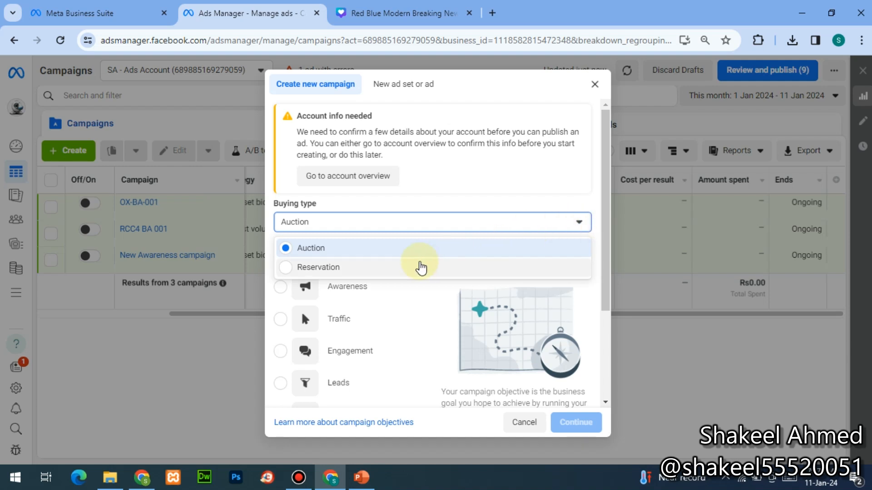
click(483, 198)
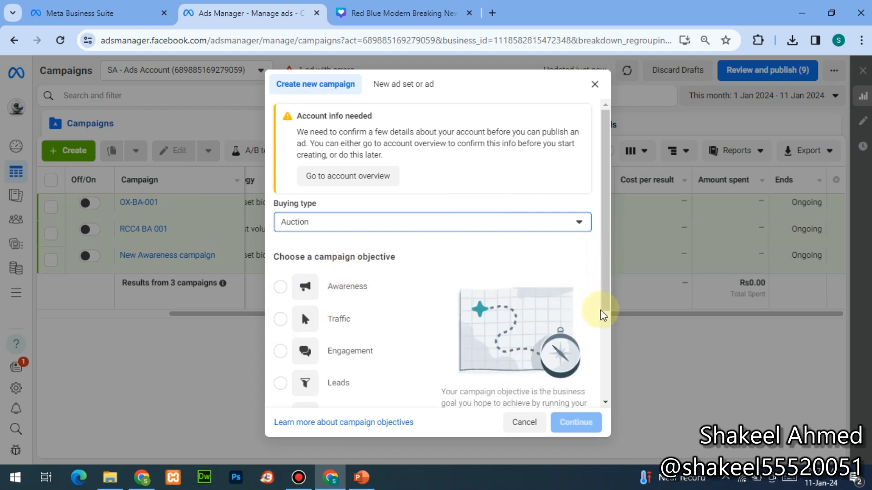
click(598, 404)
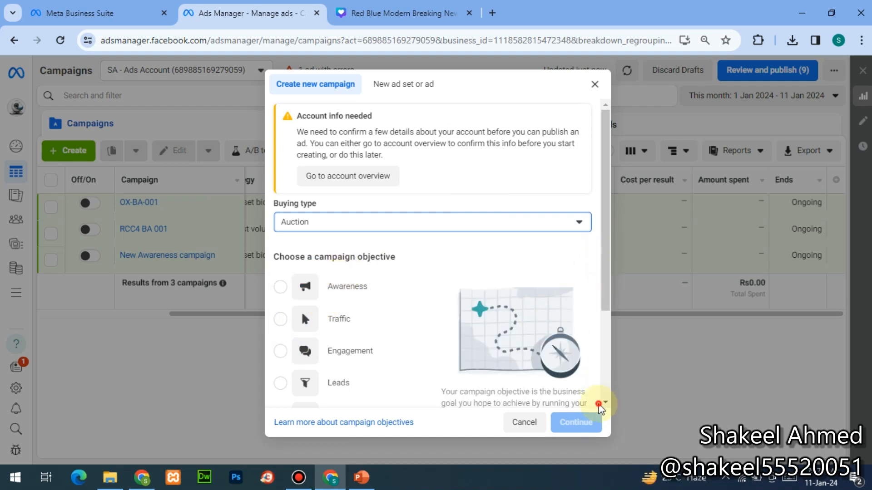
double_click(599, 404)
click(606, 402)
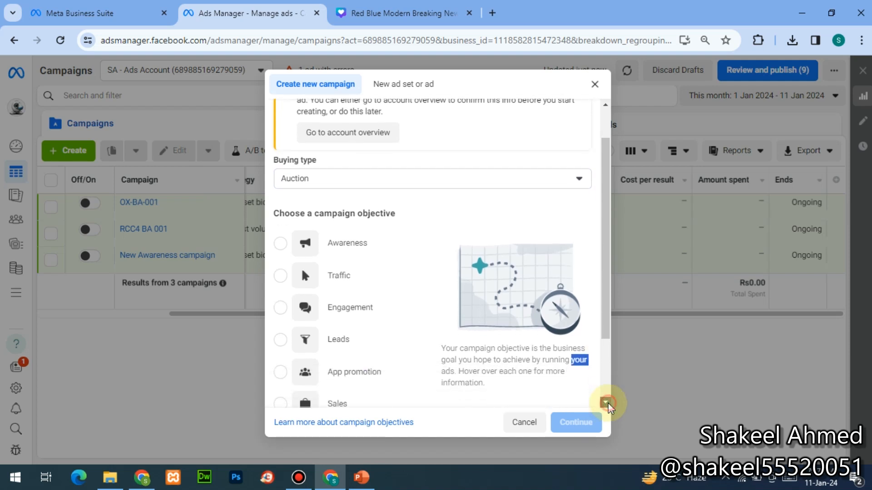
click(607, 403)
- Choose the Awareness objective and create the New Awareness campaign draft
mouse_move(309, 167)
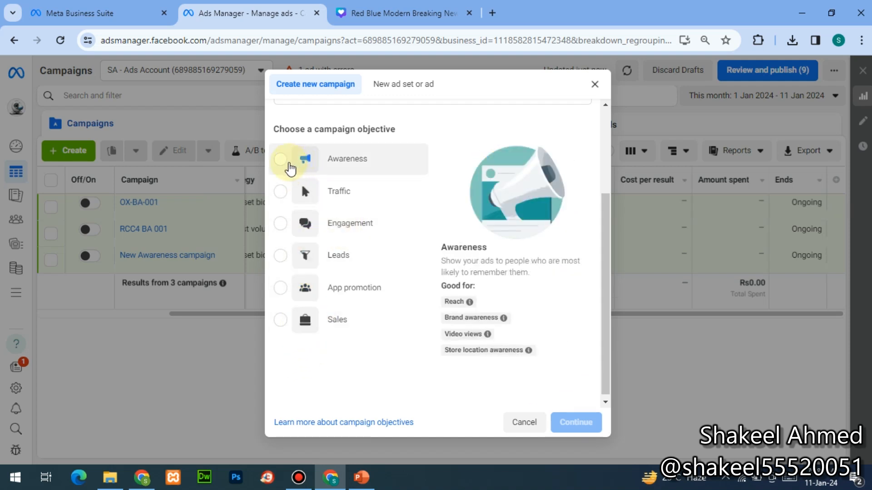
click(280, 166)
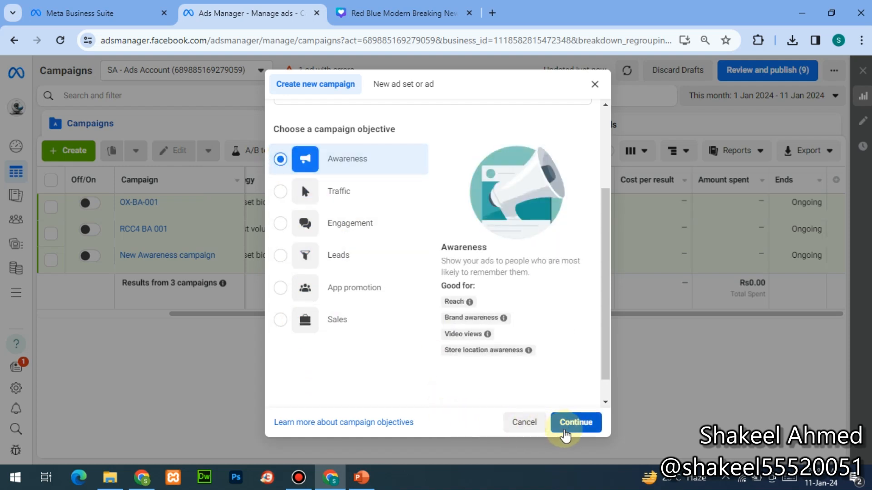
click(569, 428)
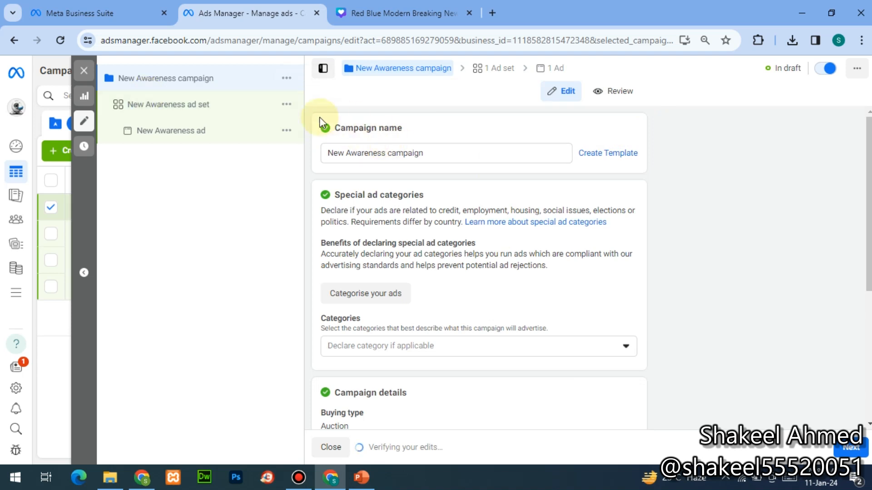
- Replace the campaign name with RCC5-BA-001
double_click(462, 153)
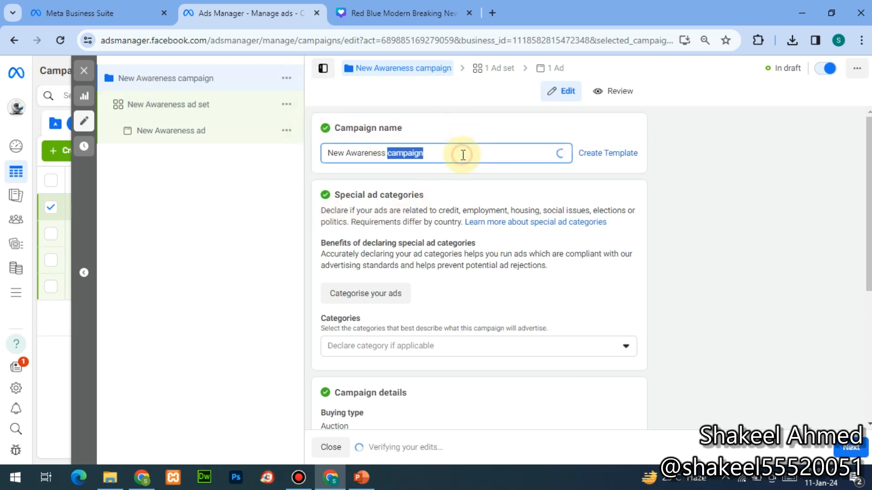
key(ctrl+a)
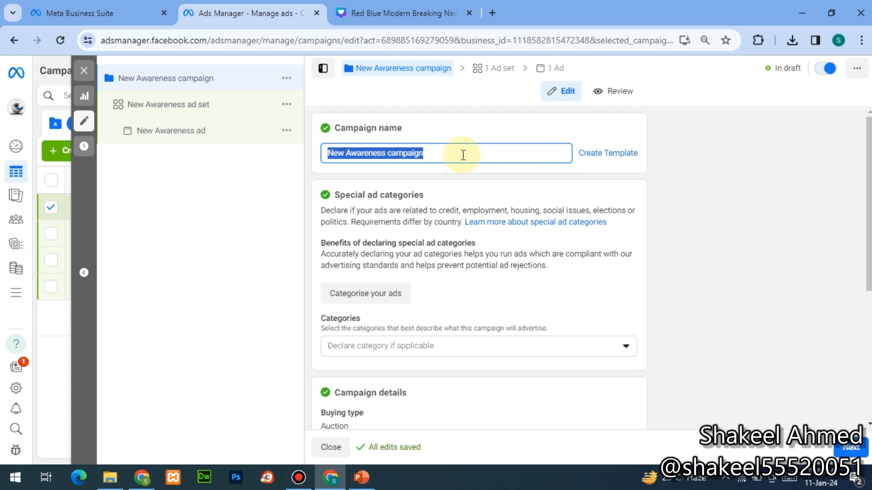
text(rcc)
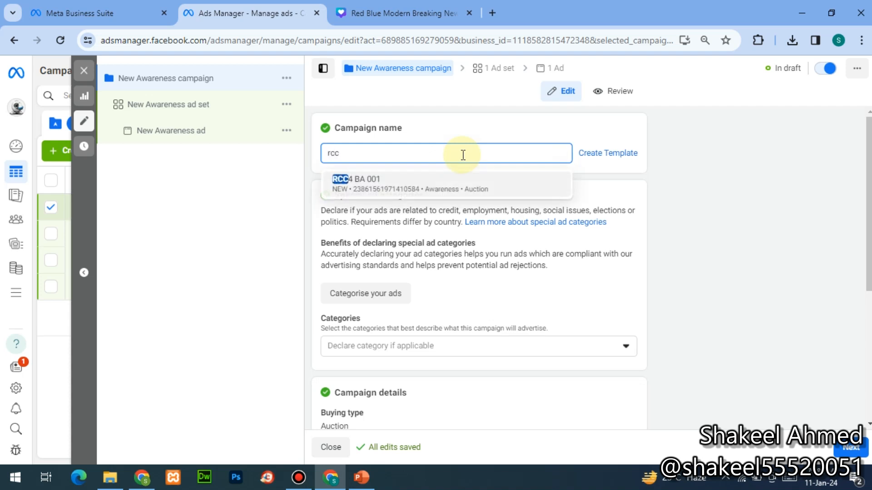
text(5)
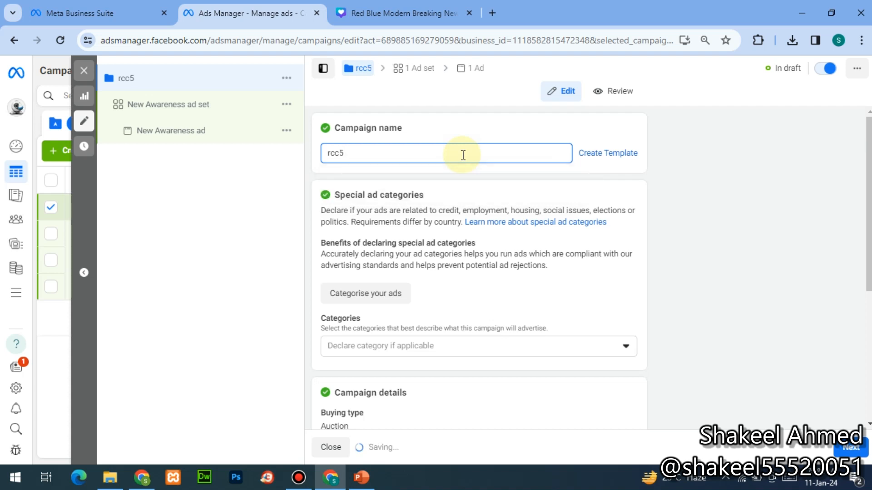
text(-)
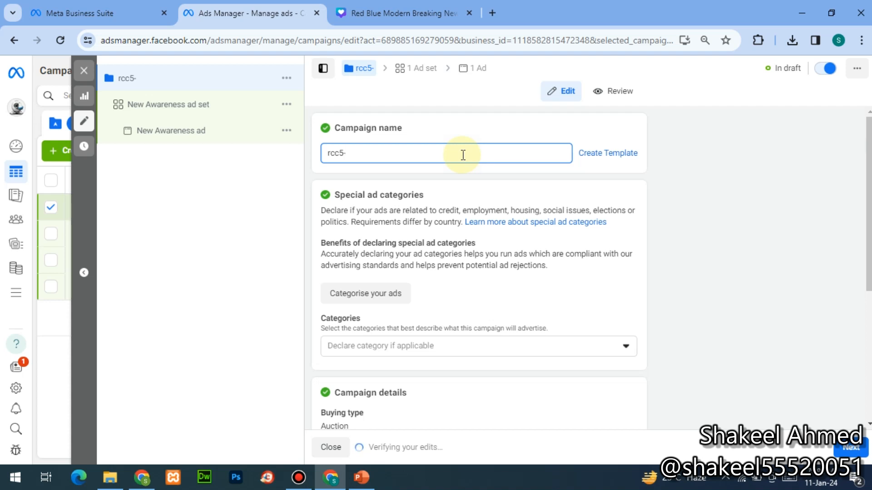
key(ctrl+plus)
key(ctrl+plus)
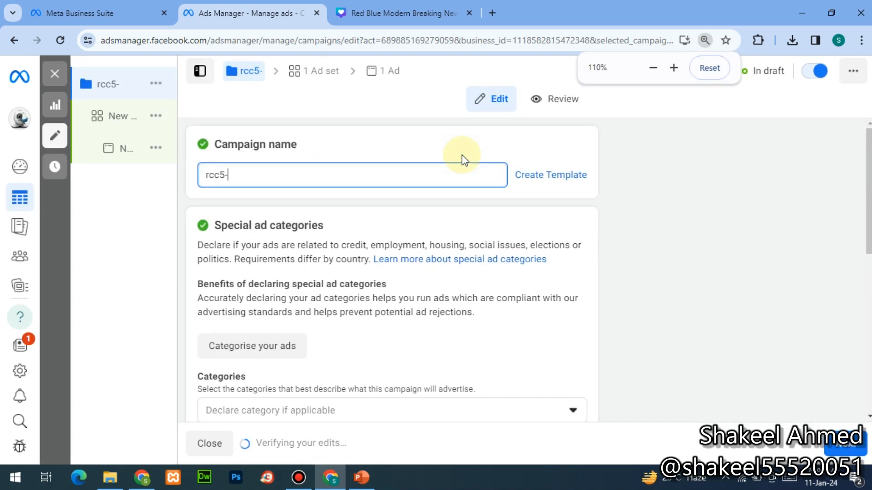
text(ba)
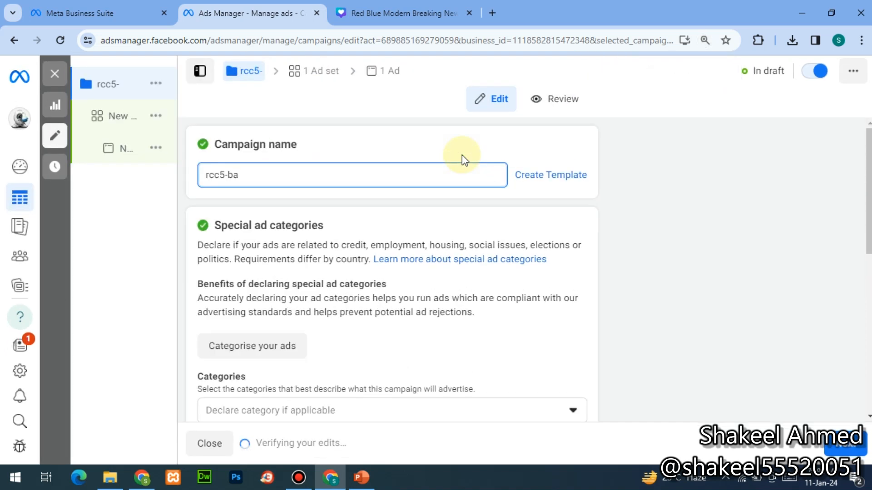
key(BackSpace)
key(BackSpace)
key(BackSpace)
key(BackSpace)
key(BackSpace)
key(BackSpace)
key(BackSpace)
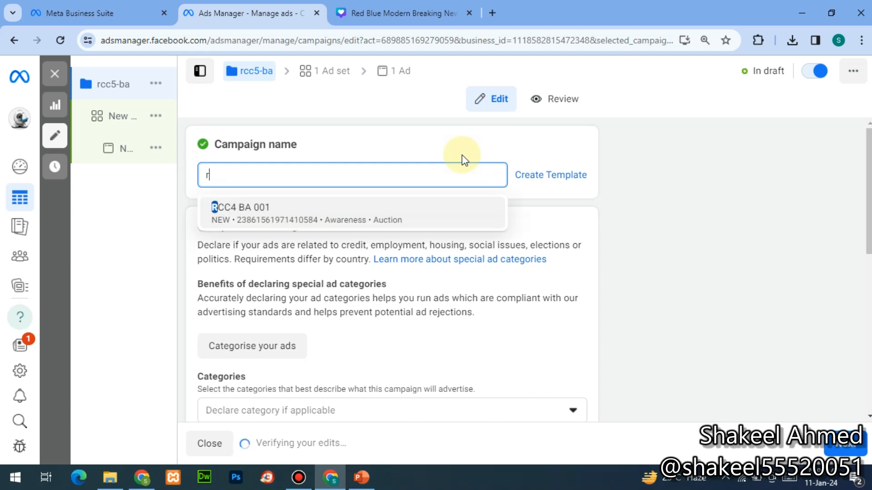
text(RCC5)
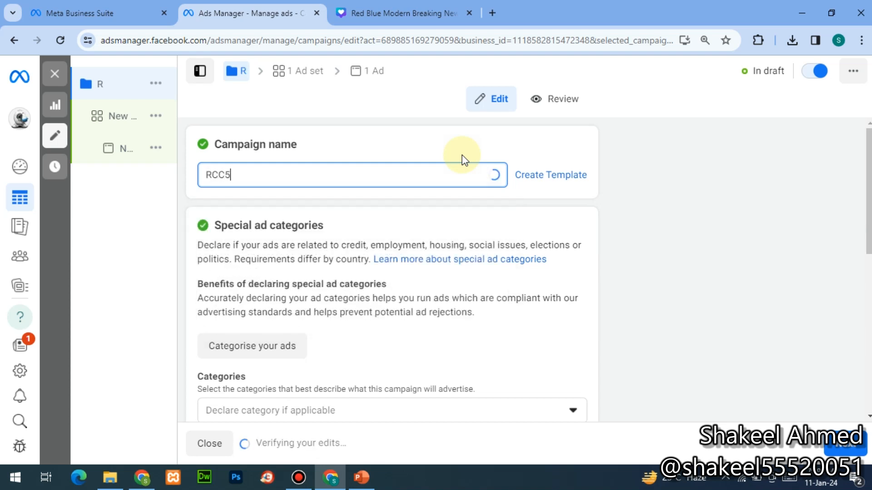
text(-B)
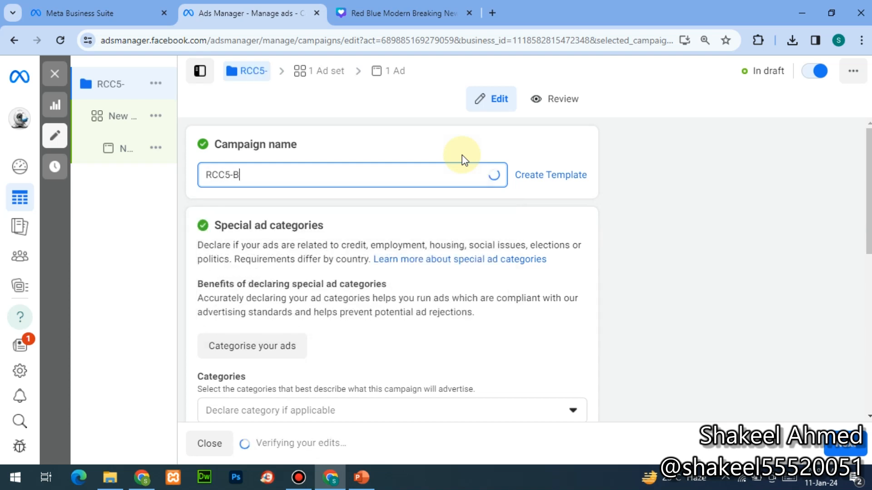
text(A-001)
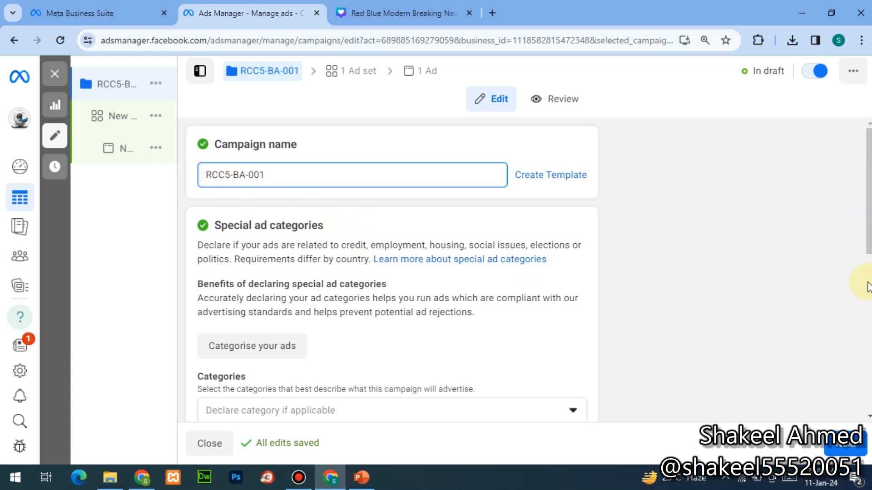
scroll(584, 259, down, 5)
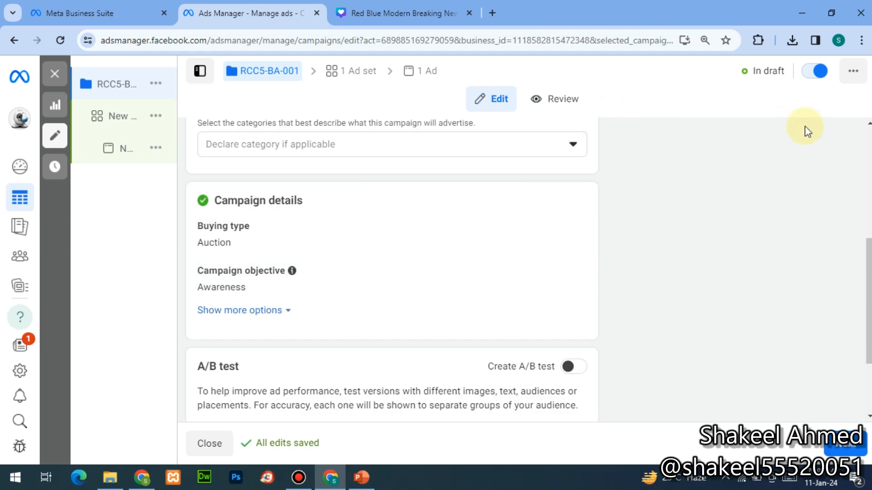
click(869, 124)
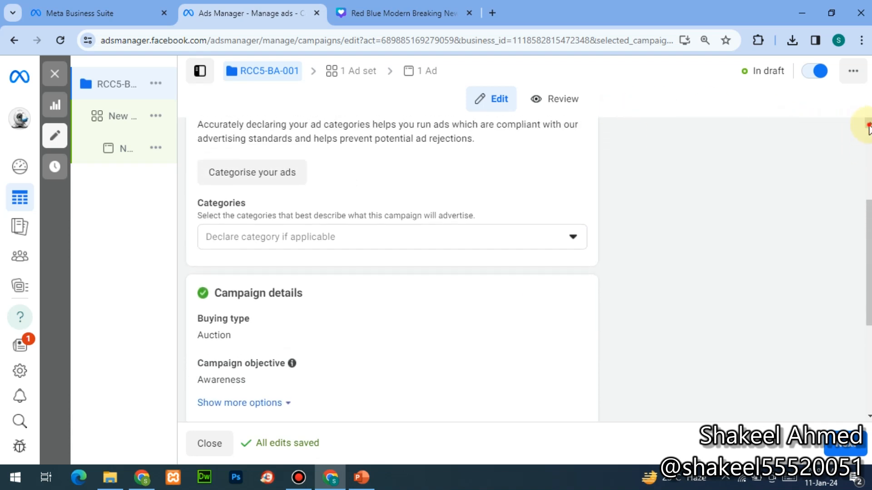
click(868, 123)
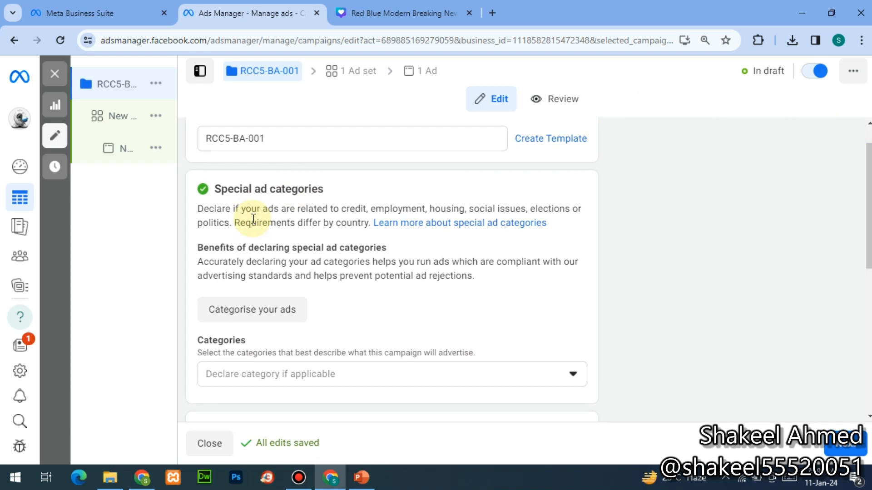
click(359, 369)
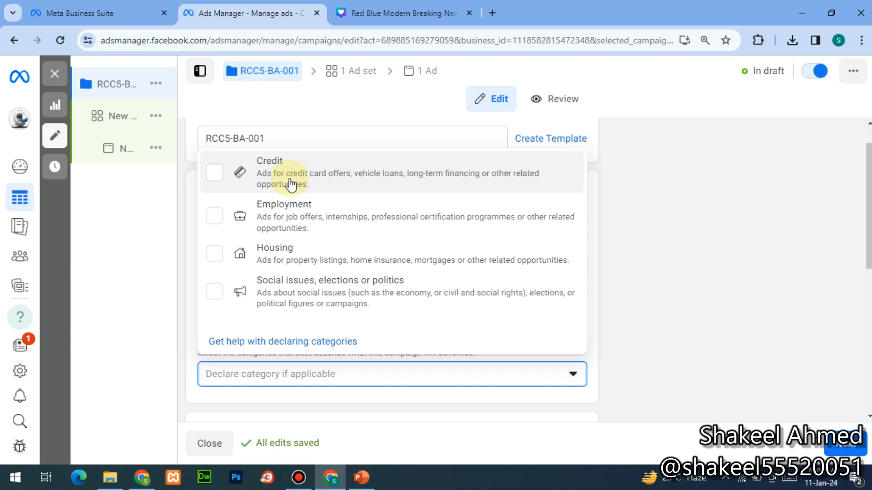
click(258, 398)
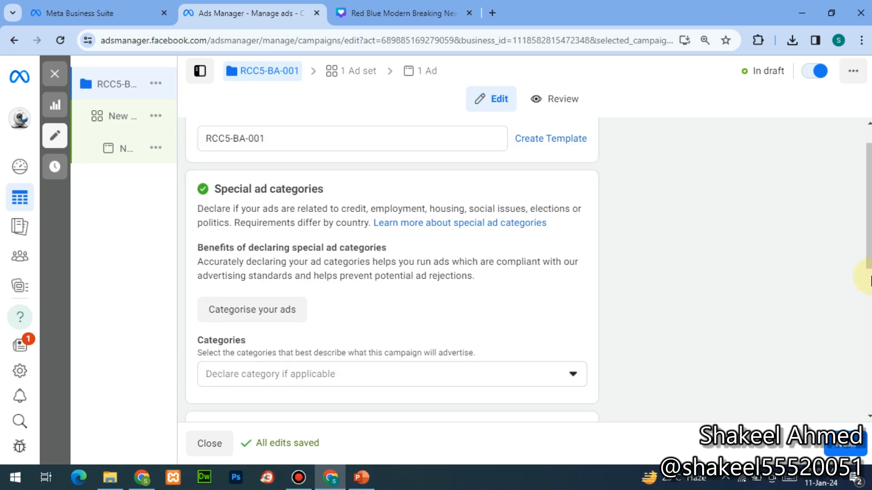
scroll(869, 279, down, 5)
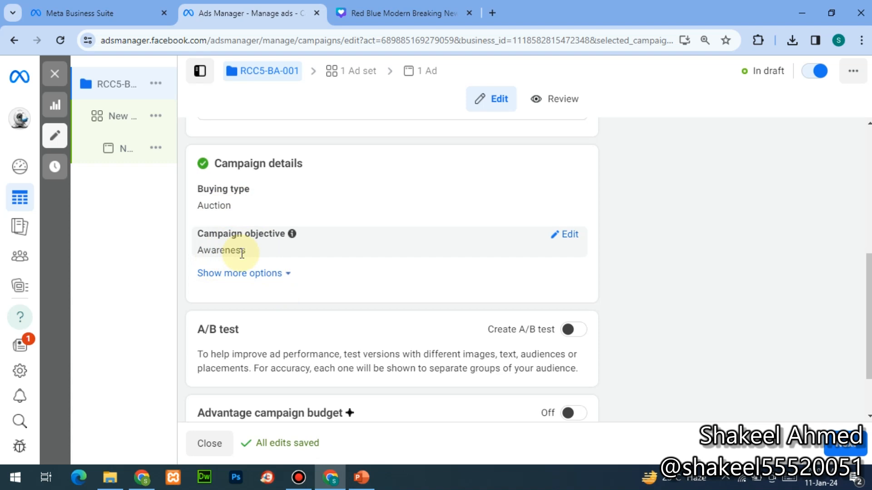
- Keep Awareness as the objective and reveal more options, showing no campaign spending limit
click(573, 237)
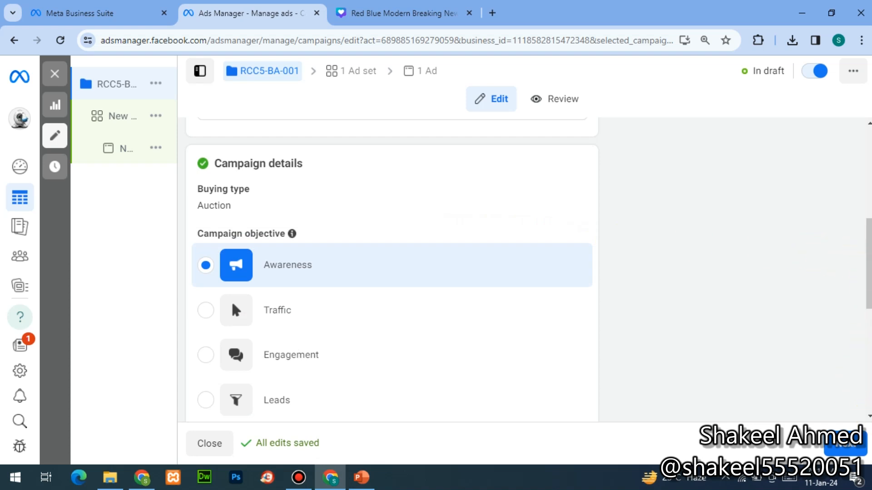
scroll(390, 273, down, 3)
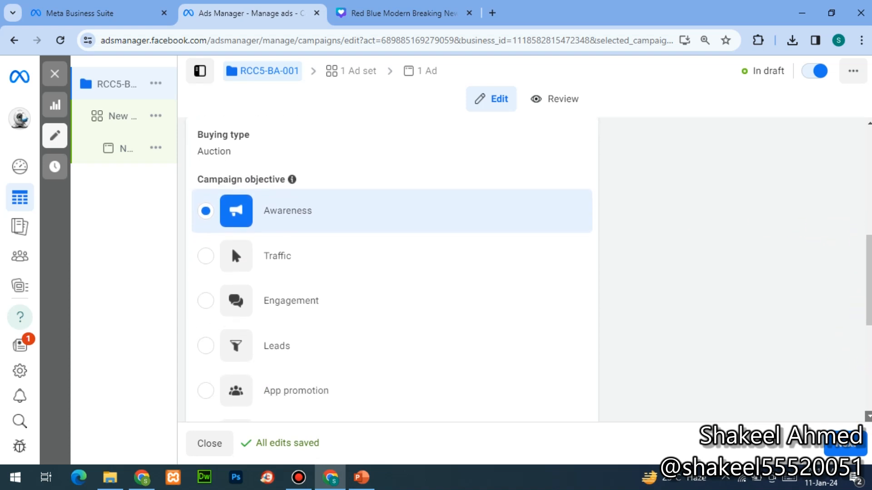
scroll(391, 272, down, 1)
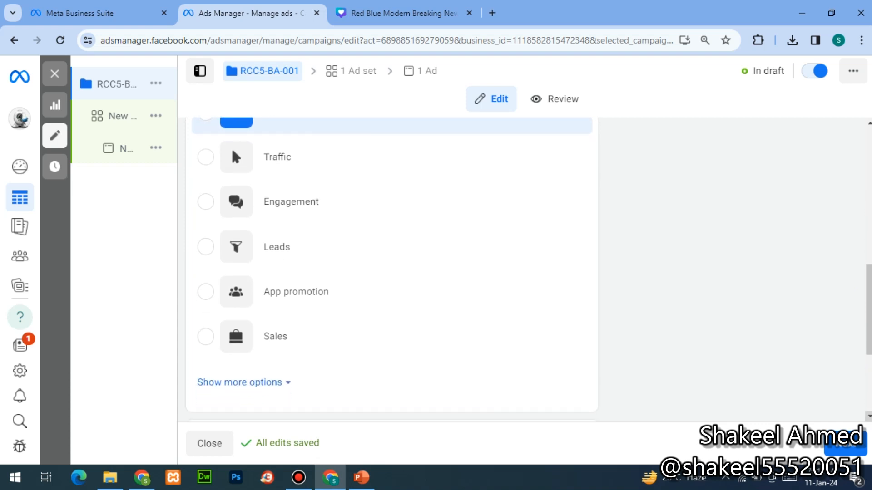
click(348, 131)
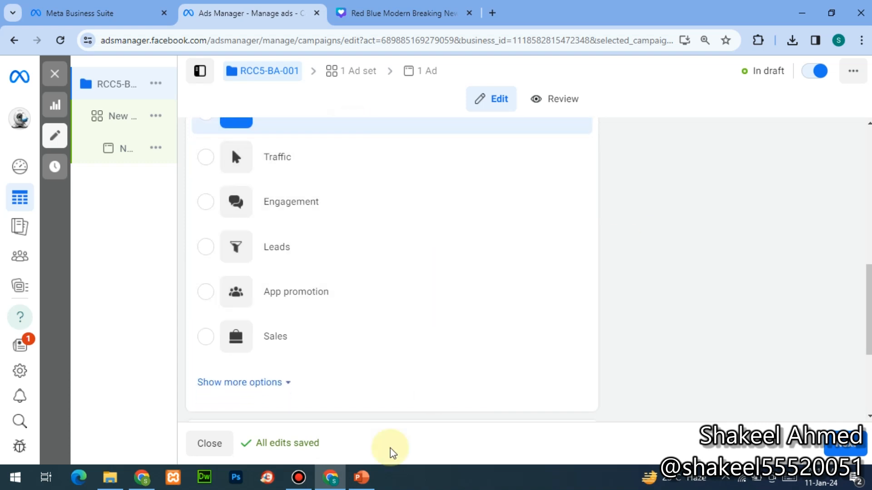
click(218, 384)
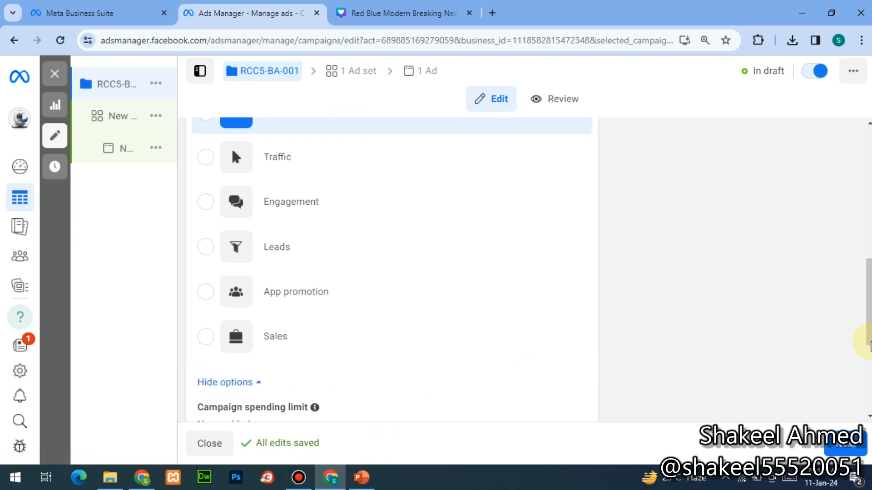
scroll(868, 346, down, 1)
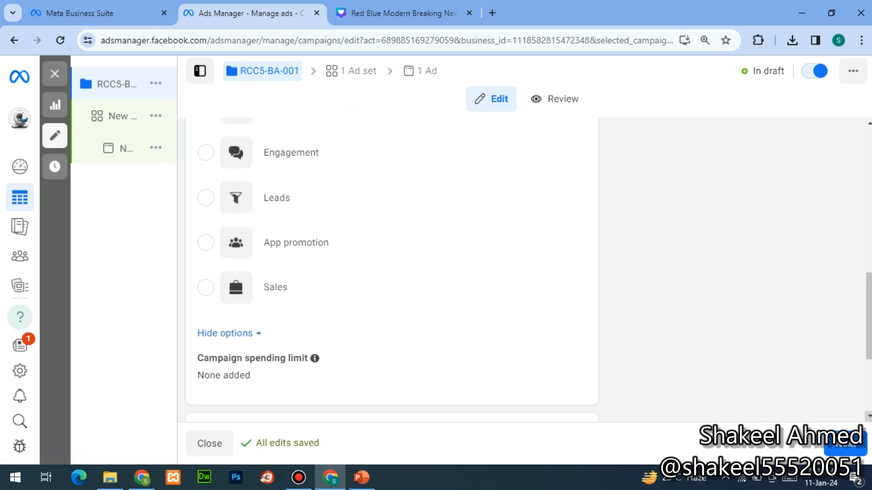
scroll(434, 242, down, 2)
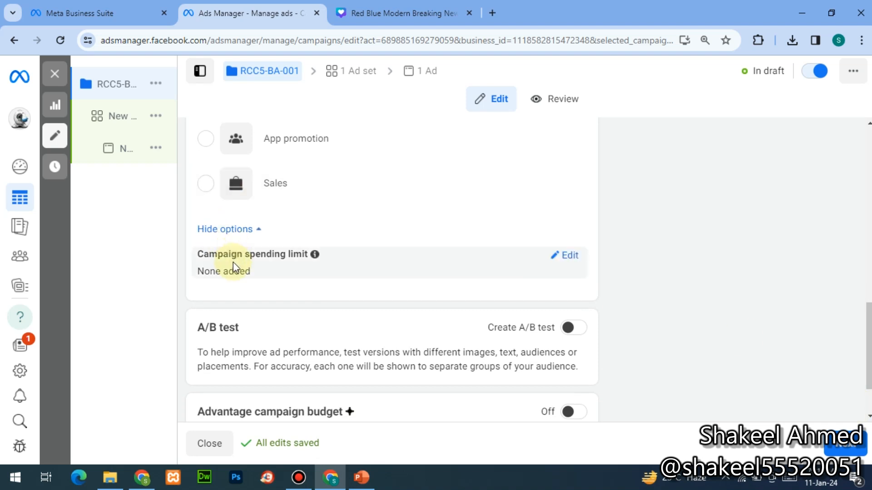
click(571, 256)
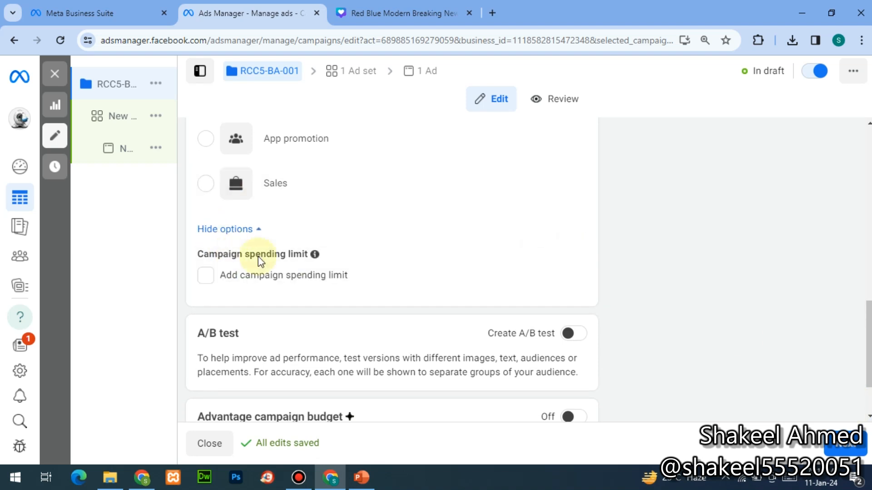
click(253, 276)
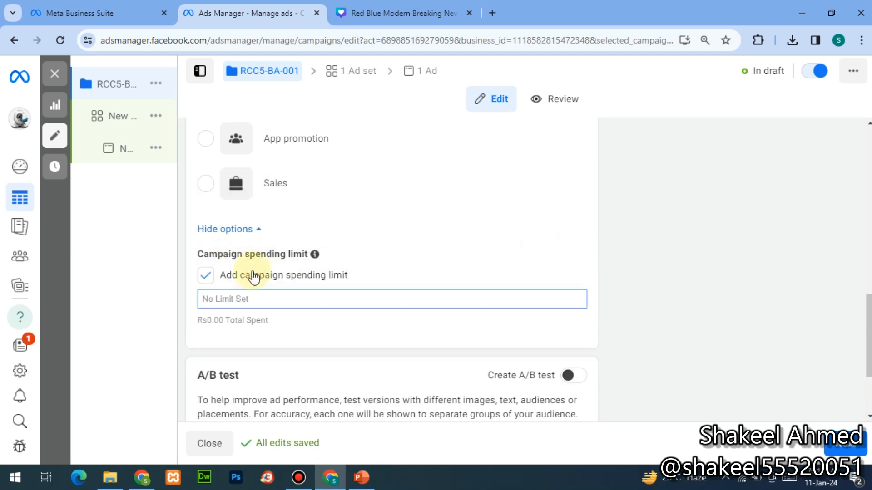
click(256, 296)
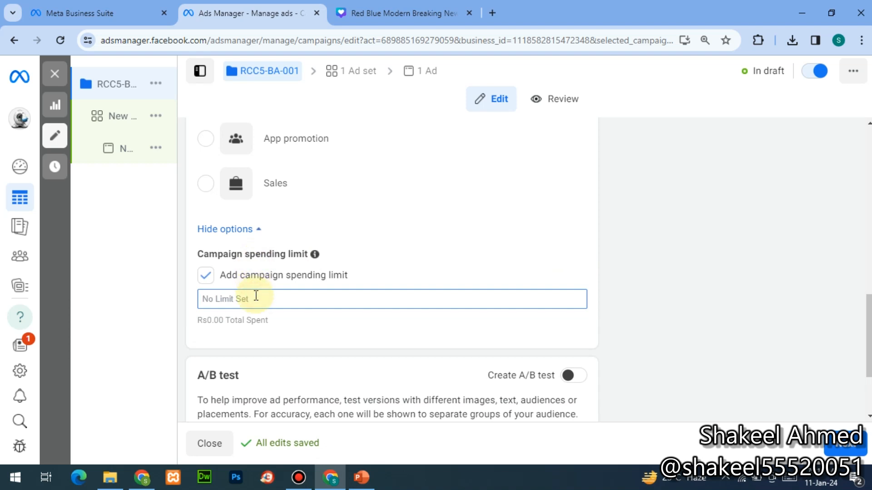
text(300)
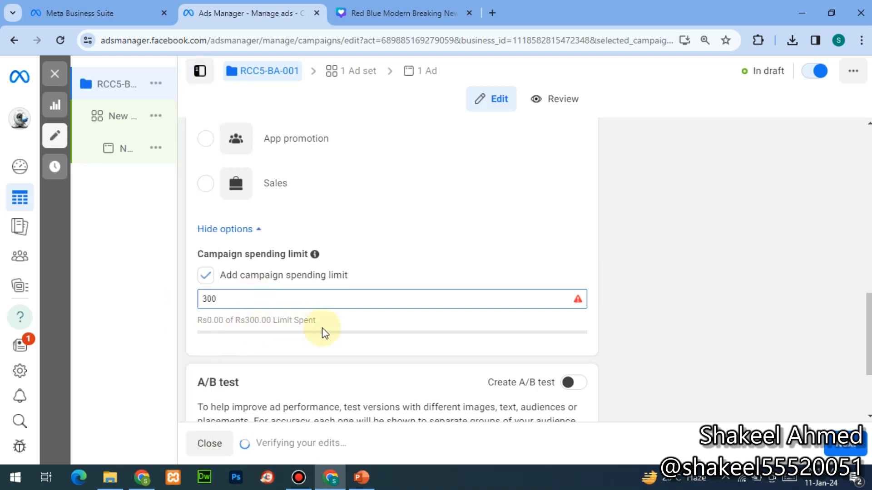
mouse_move(415, 298)
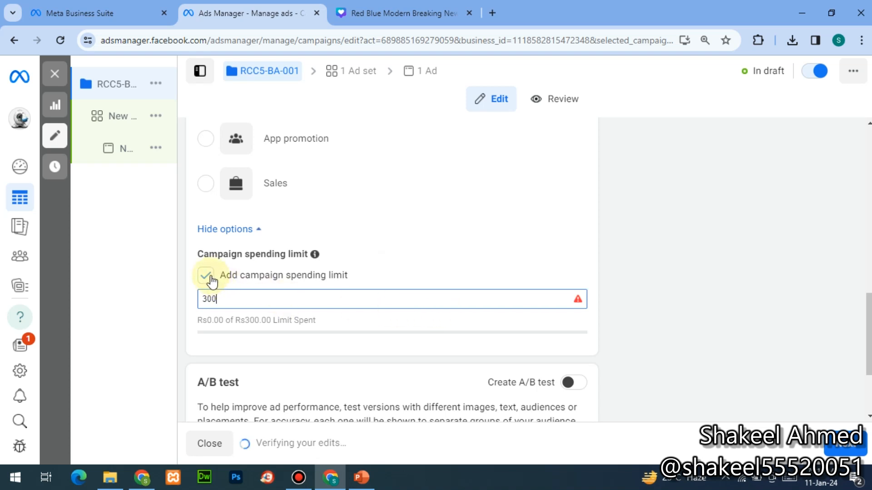
click(207, 276)
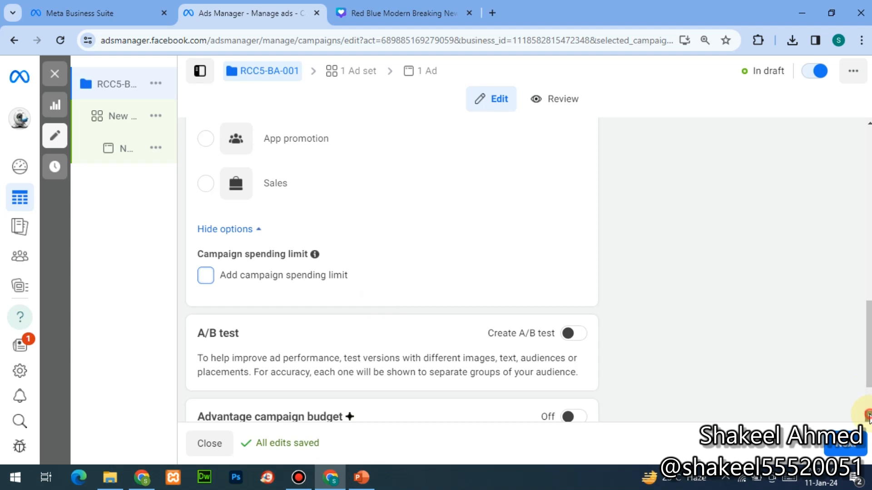
scroll(868, 416, down, 2)
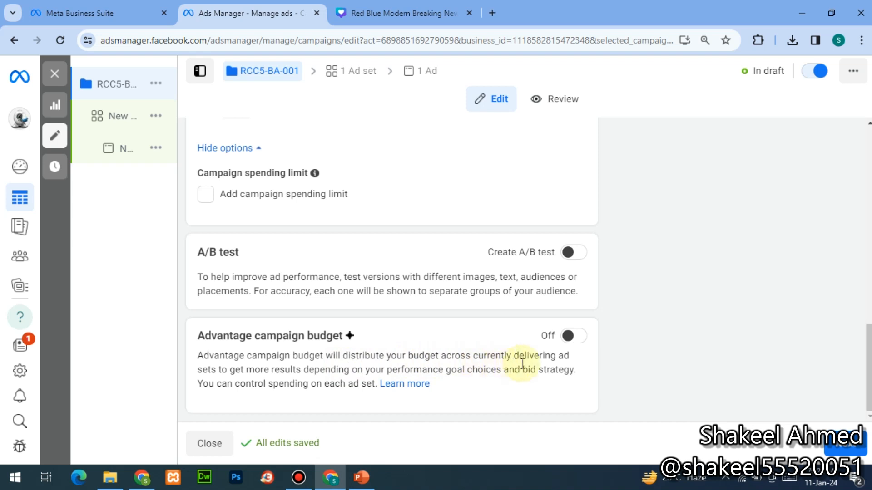
mouse_move(151, 370)
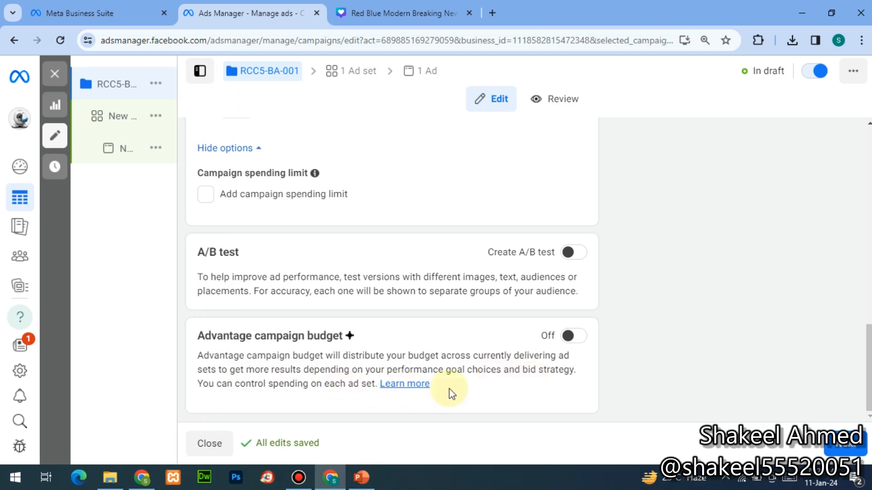
click(570, 336)
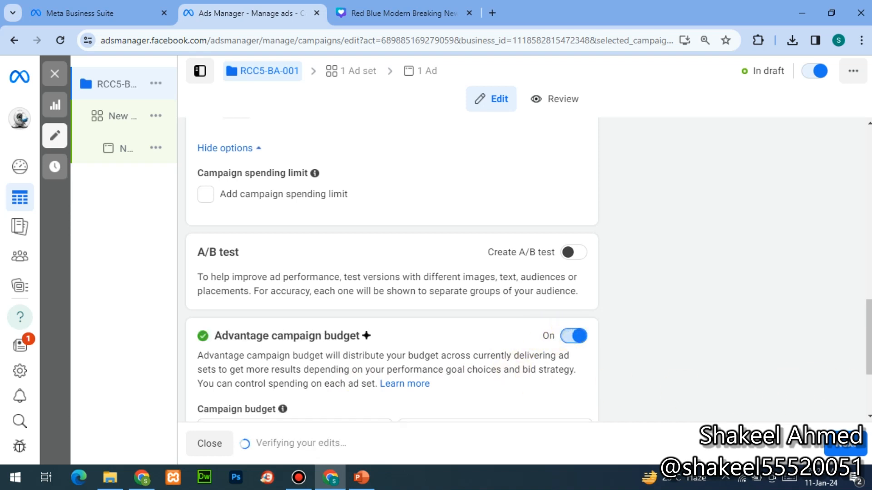
scroll(868, 418, down, 3)
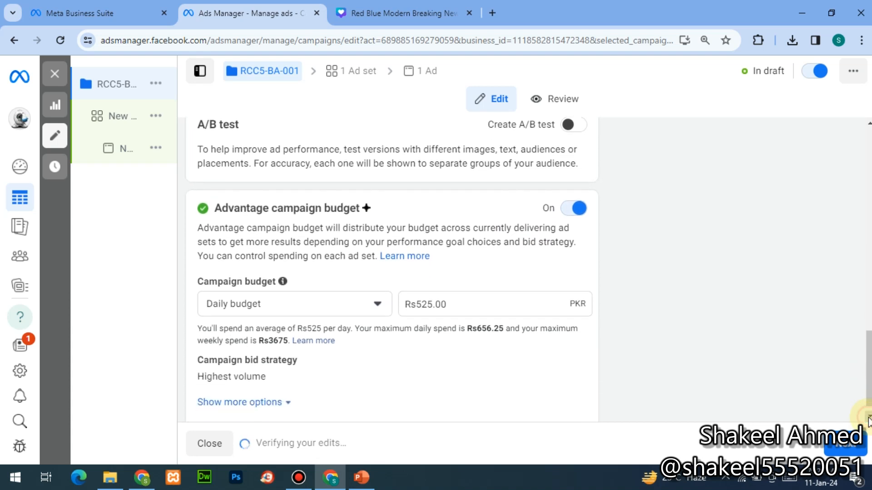
click(868, 419)
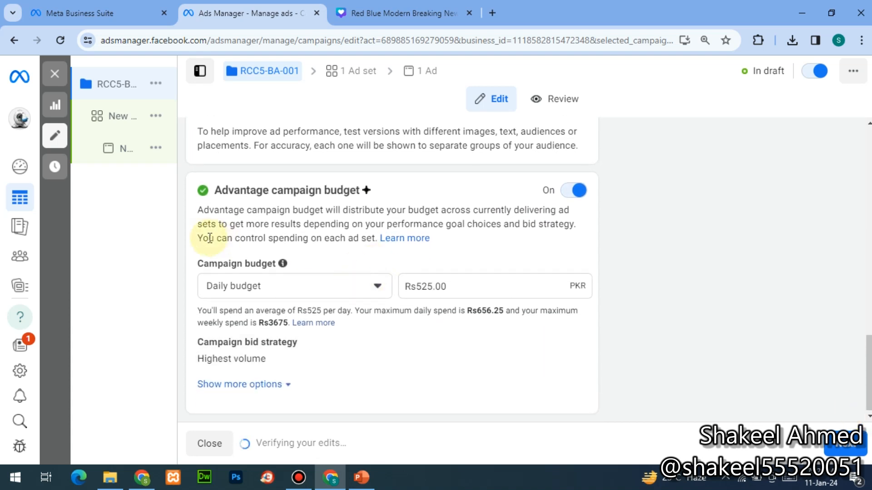
click(580, 193)
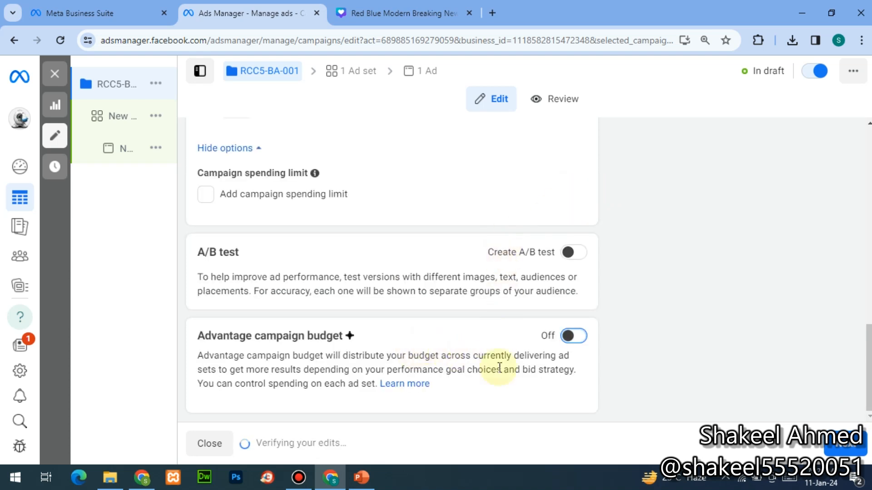
click(573, 336)
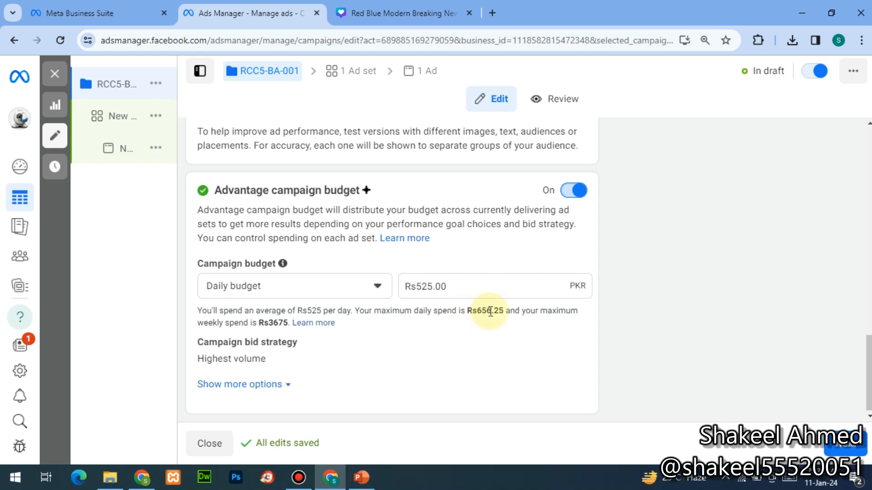
- Switch the campaign budget type to Lifetime and then back to Daily
click(483, 278)
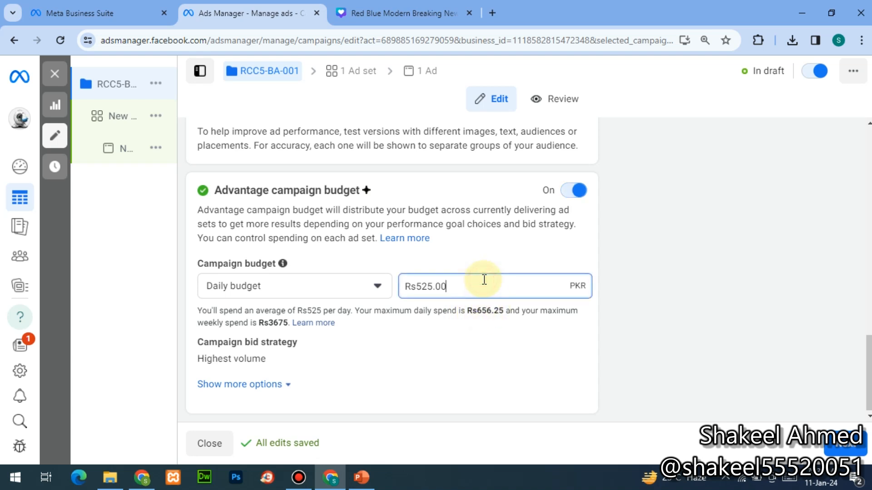
click(378, 288)
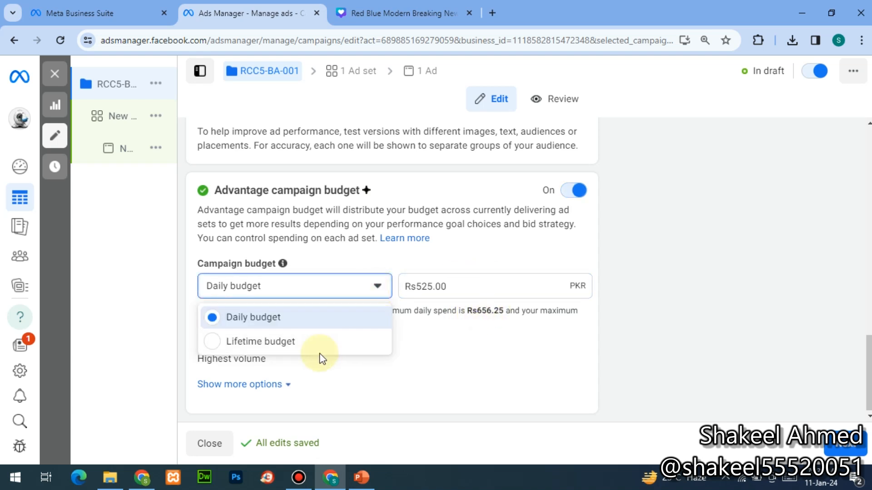
click(319, 351)
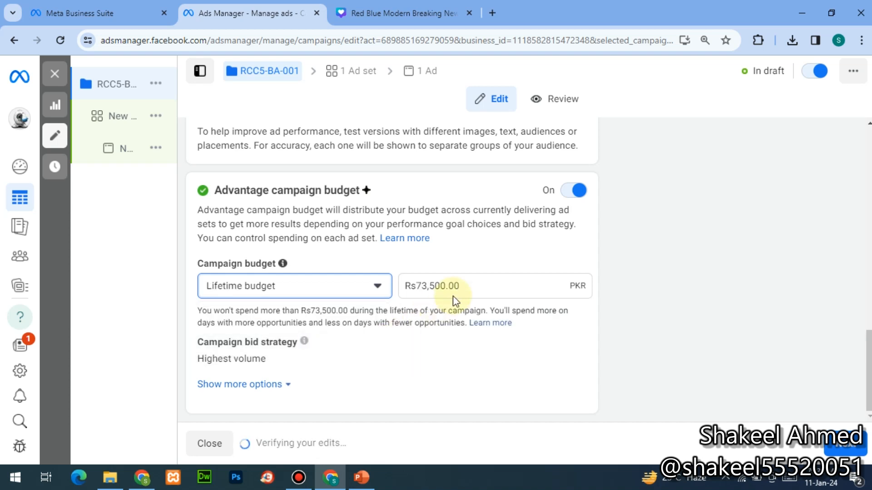
click(499, 285)
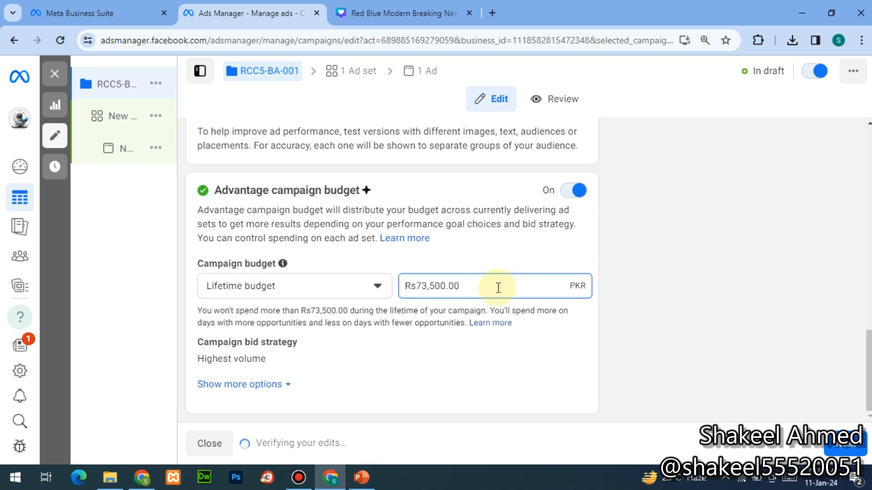
click(285, 286)
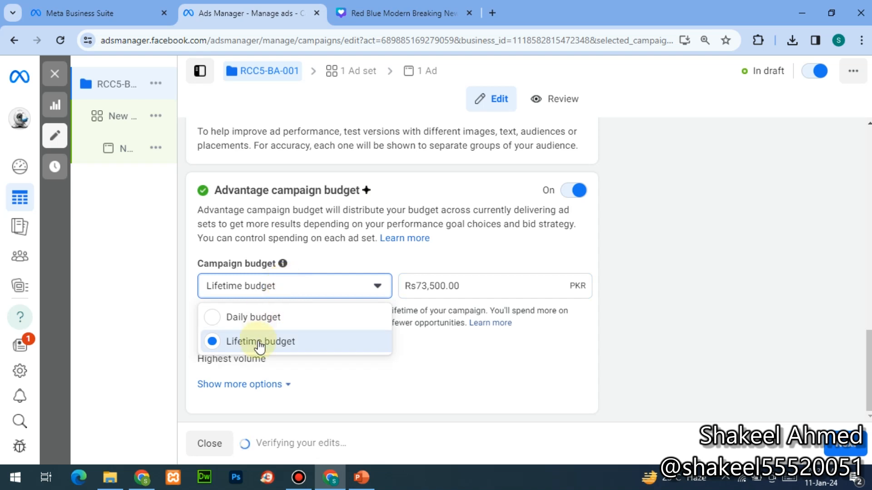
click(259, 317)
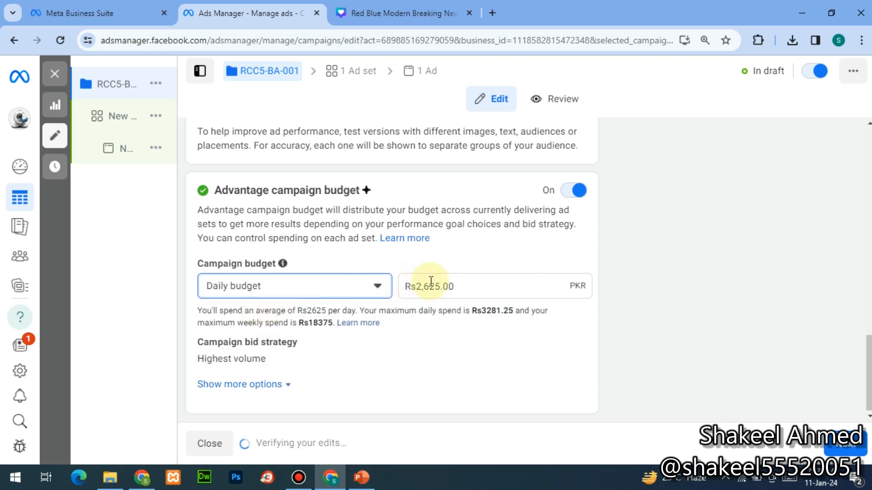
- Set the daily budget to Rs300 and make the Highest volume bid strategy editable
click(475, 287)
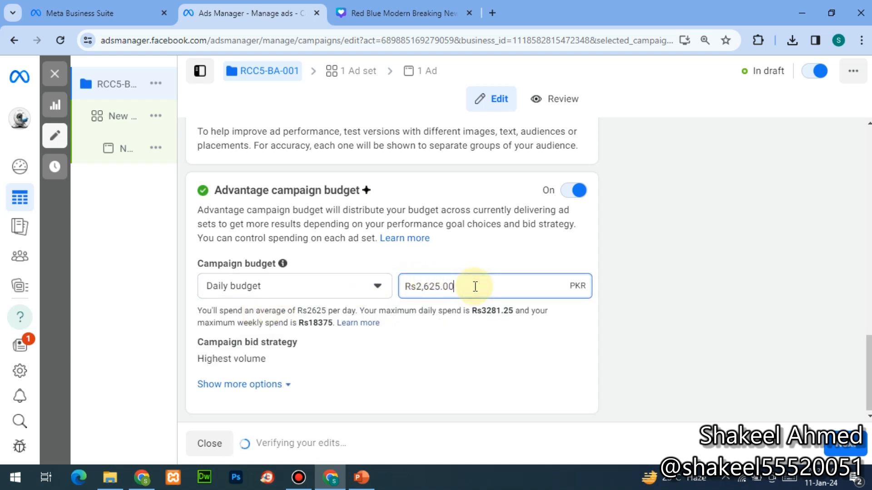
key(BackSpace)
key(BackSpace)
key(BackSpace)
key(BackSpace)
key(BackSpace)
key(BackSpace)
key(BackSpace)
key(BackSpace)
text(300)
mouse_move(466, 356)
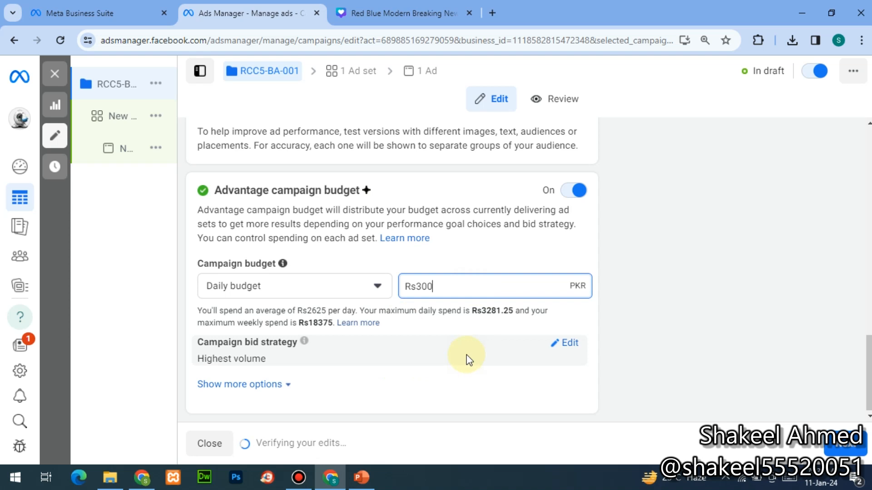
click(569, 344)
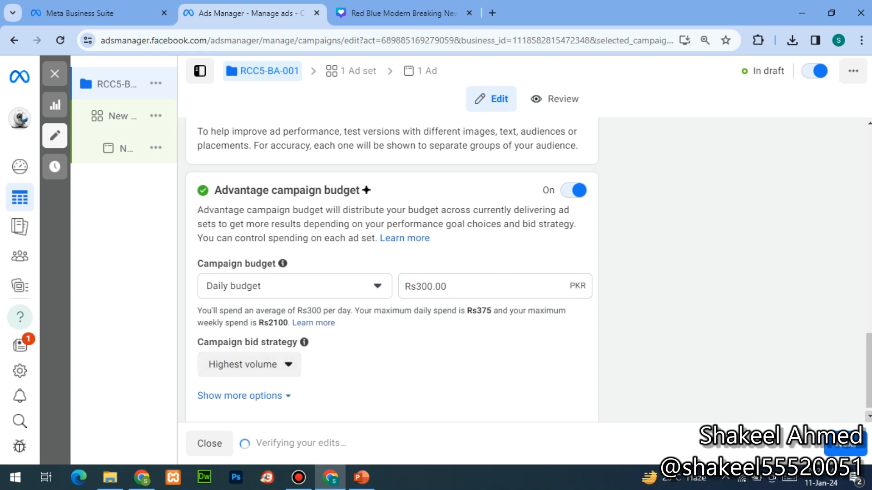
scroll(868, 370, down, 1)
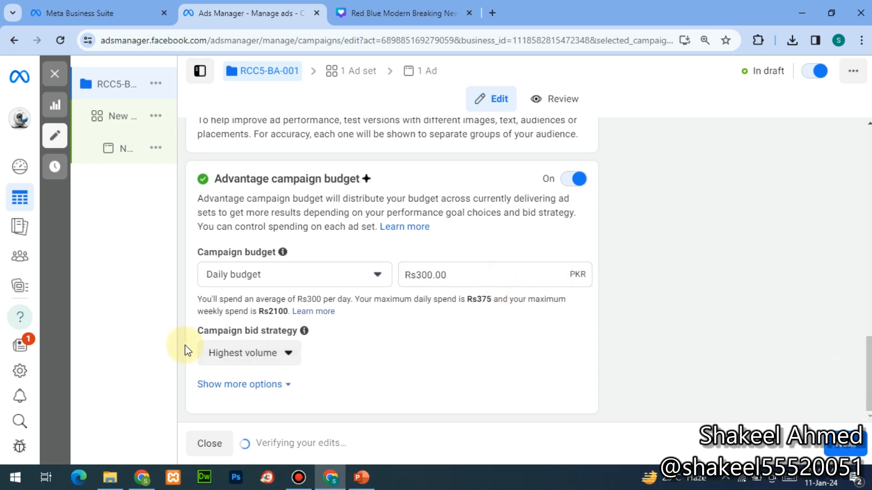
click(217, 355)
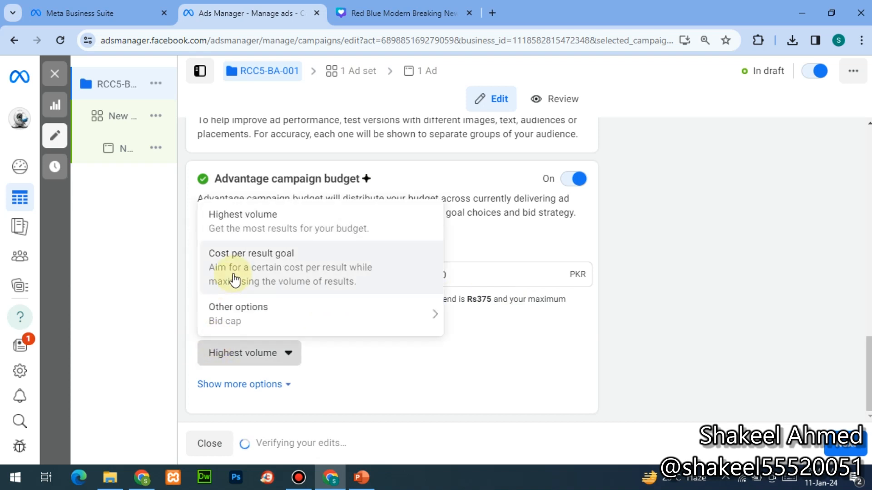
mouse_move(239, 310)
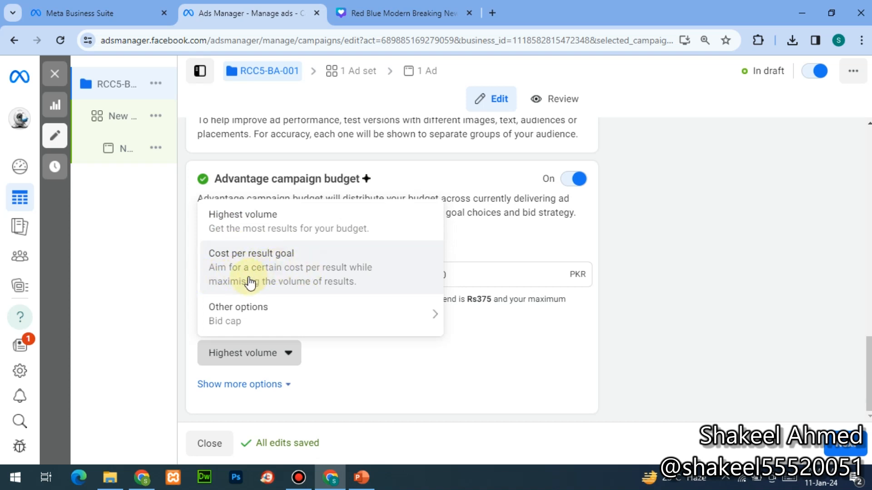
mouse_move(247, 311)
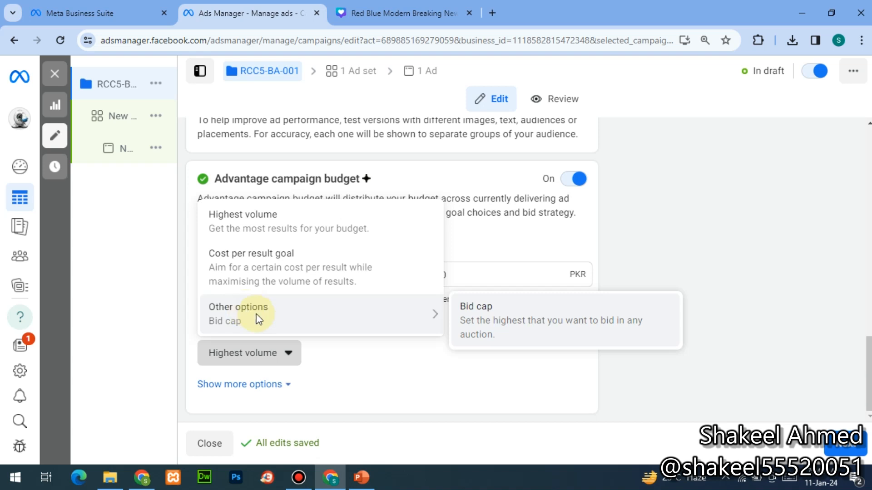
click(339, 371)
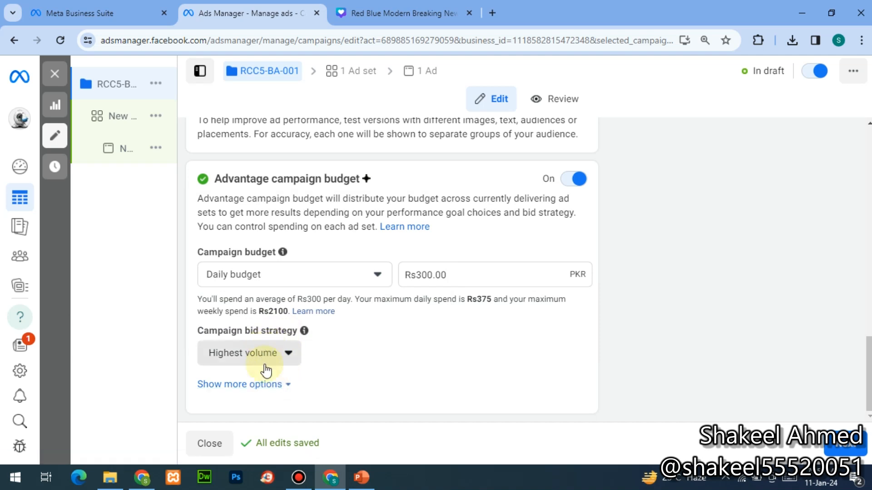
- Reveal more budget options, showing ad scheduling set to run ads all the time
click(244, 391)
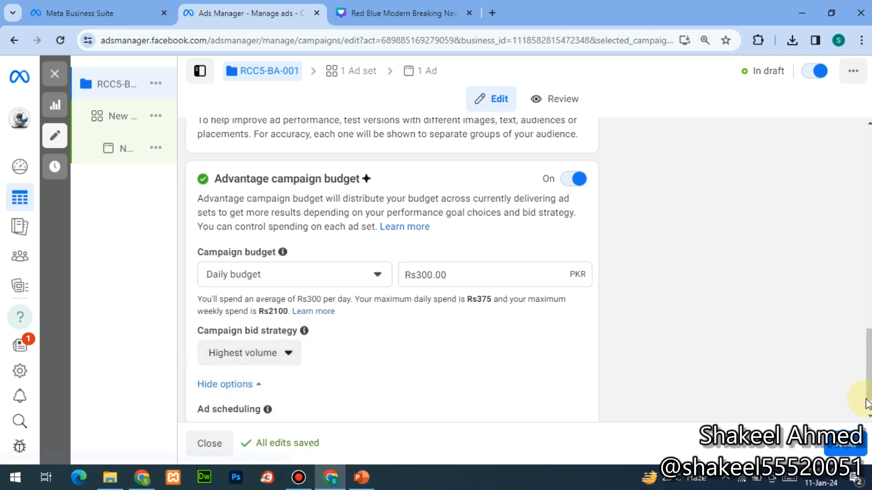
scroll(867, 420, down, 1)
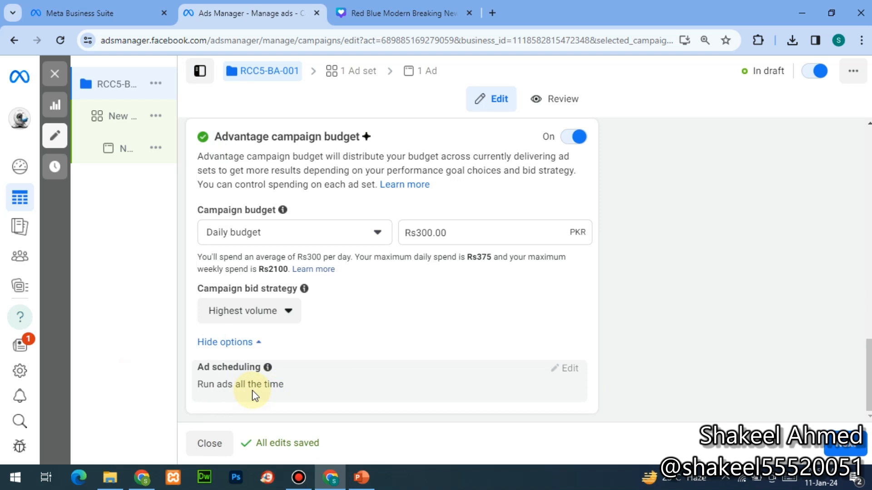
- Switch to a lifetime budget of Rs5,000 and open the ad scheduling settings
click(380, 234)
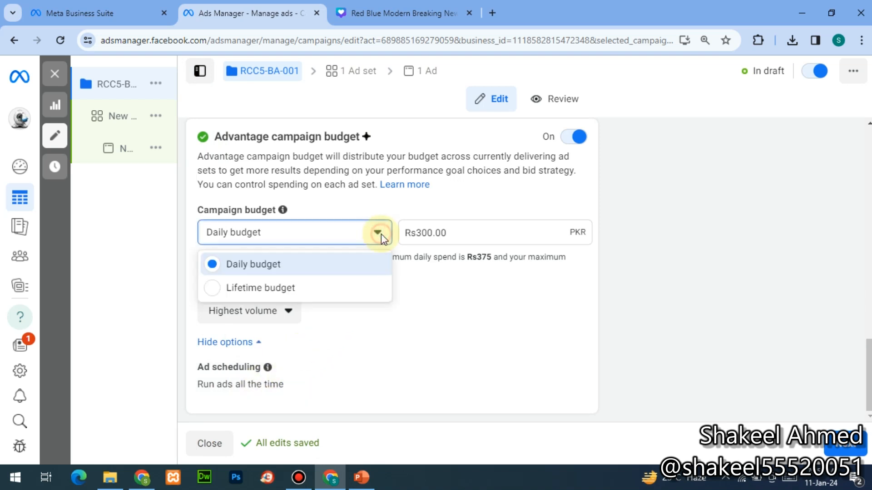
click(227, 290)
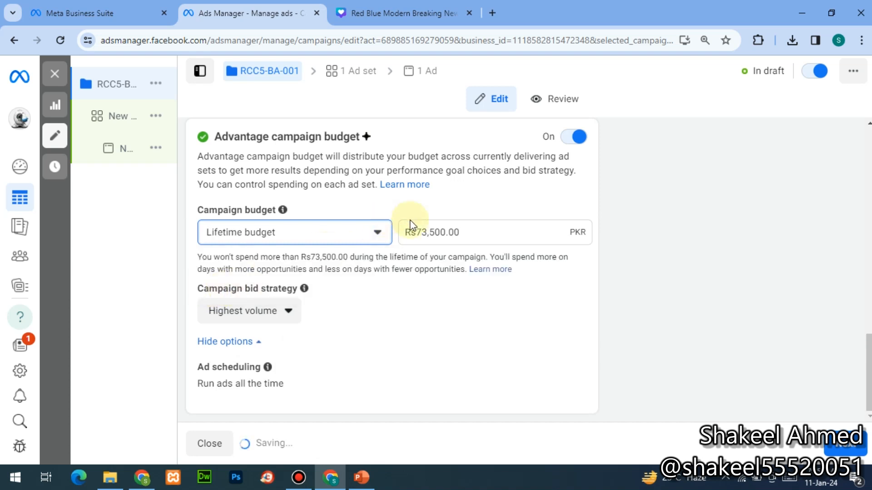
click(457, 226)
double_click(458, 225)
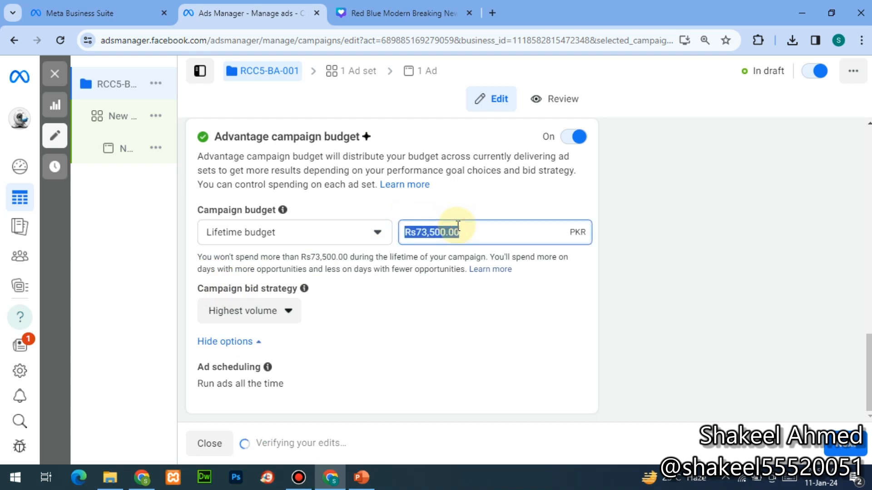
text(5000)
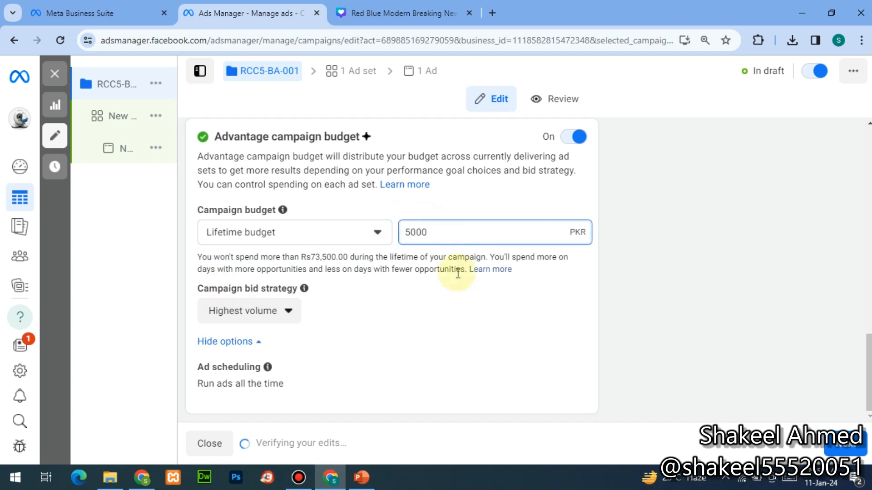
click(459, 306)
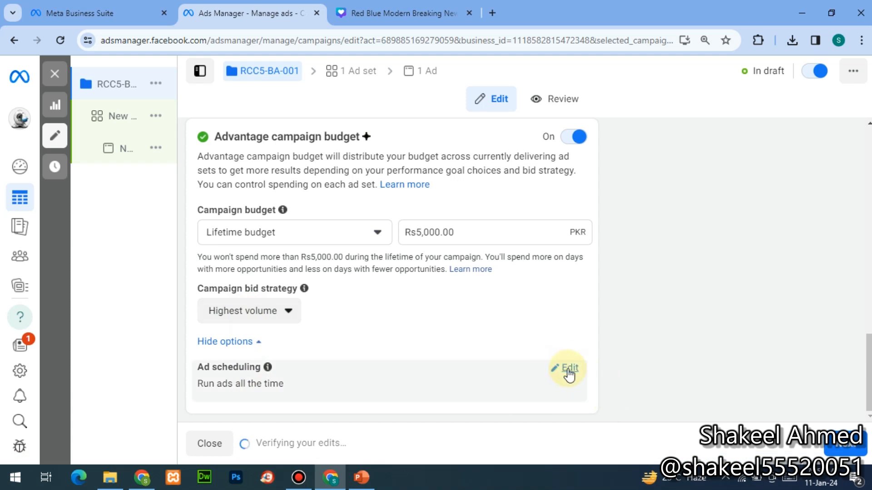
click(569, 371)
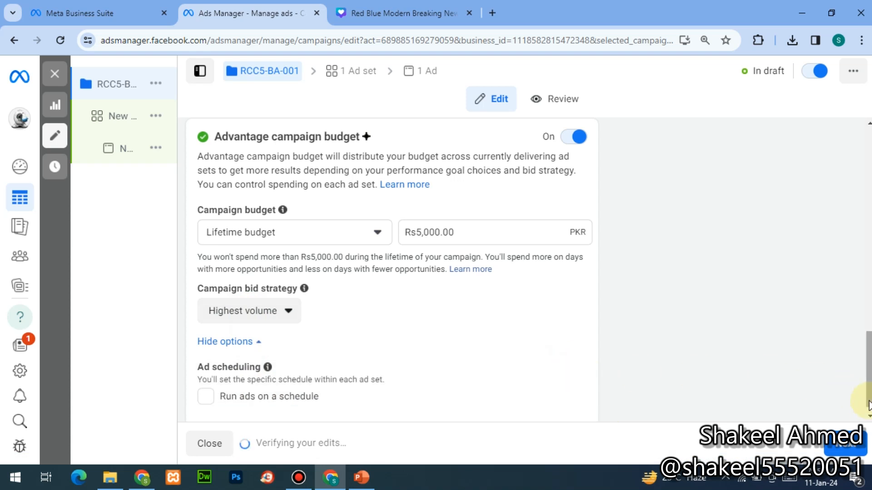
click(868, 416)
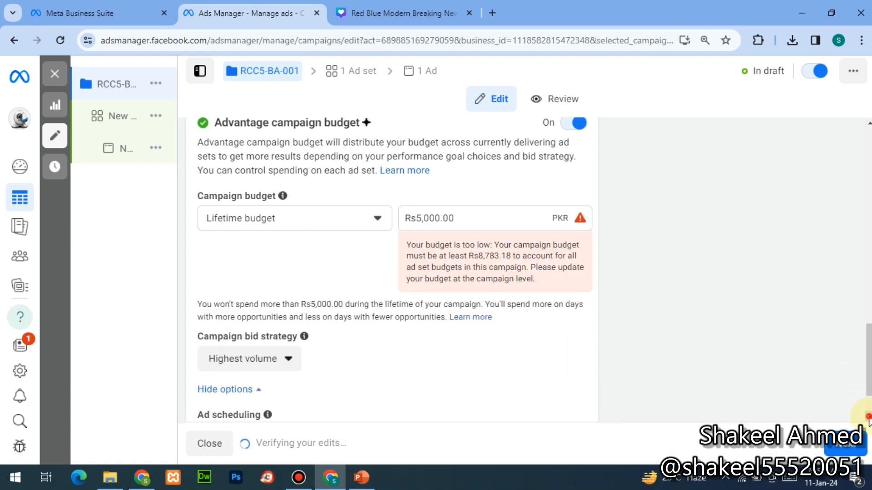
click(869, 416)
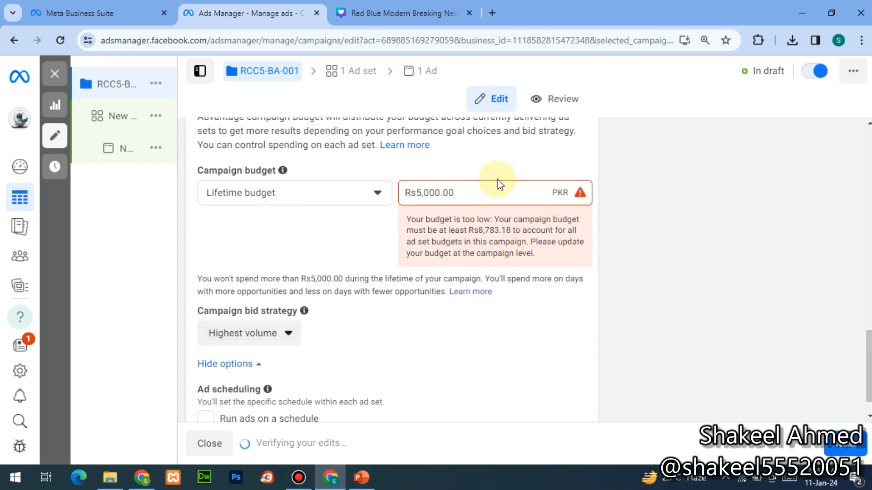
- Raise the lifetime budget to 8800 and turn on running ads on a schedule
click(493, 192)
key(ctrl+a)
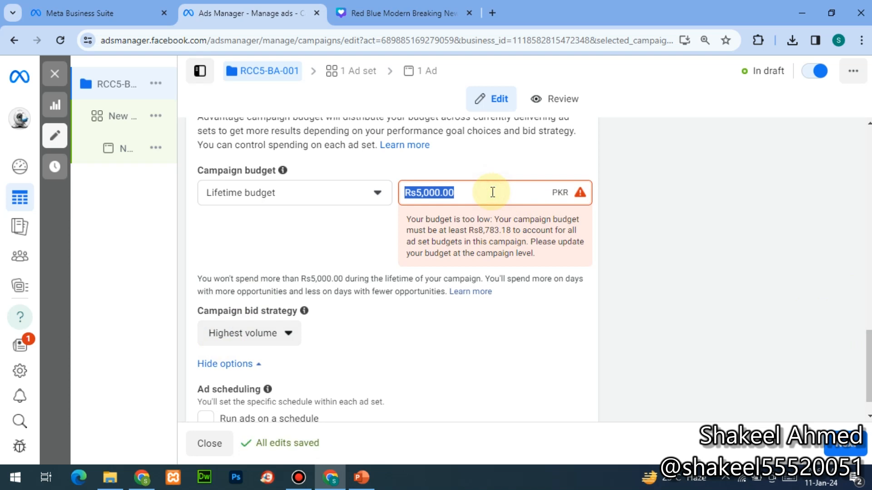
text(88000)
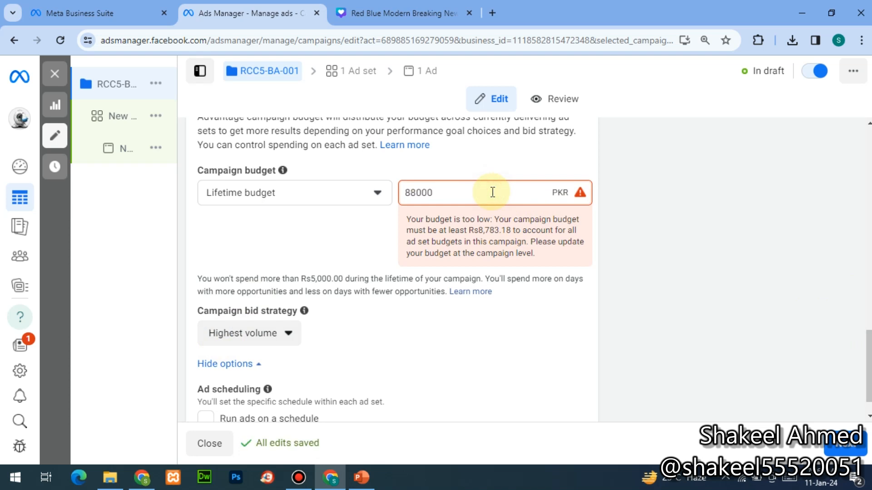
key(BackSpace)
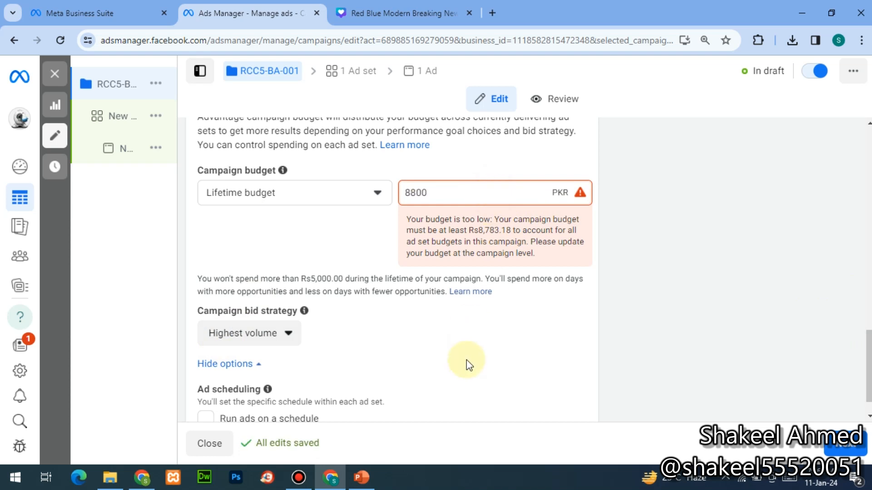
click(467, 362)
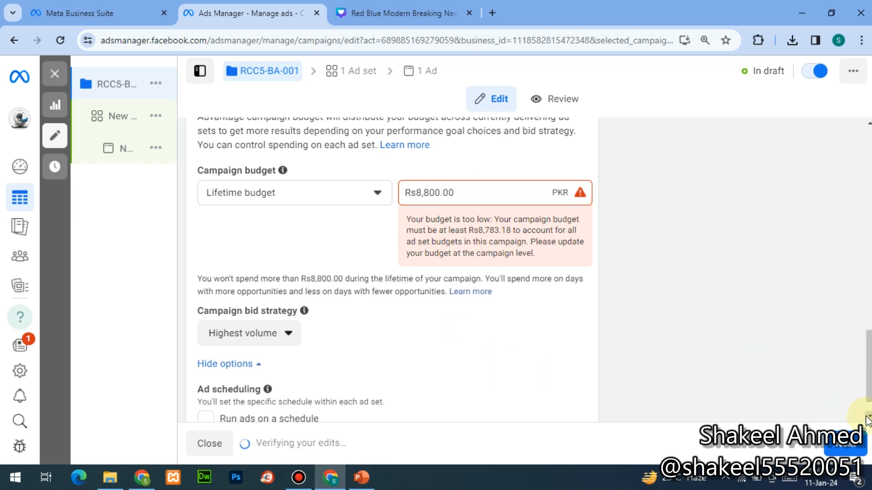
scroll(862, 414, down, 1)
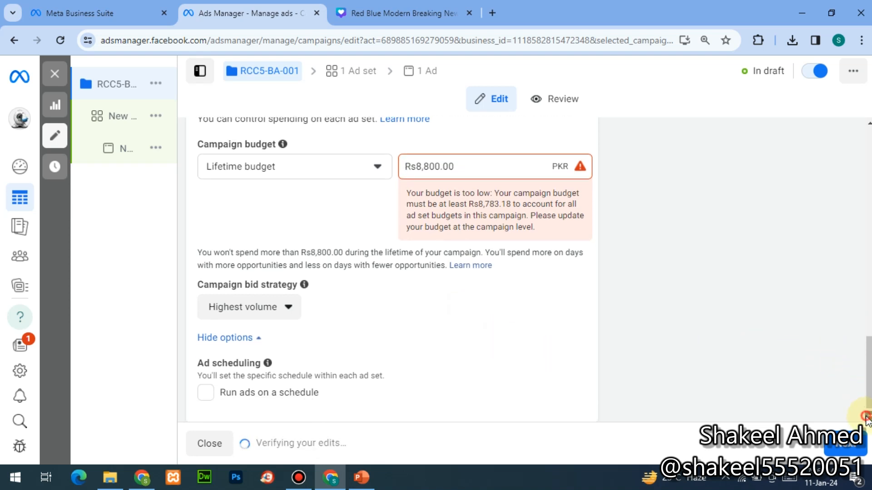
click(210, 386)
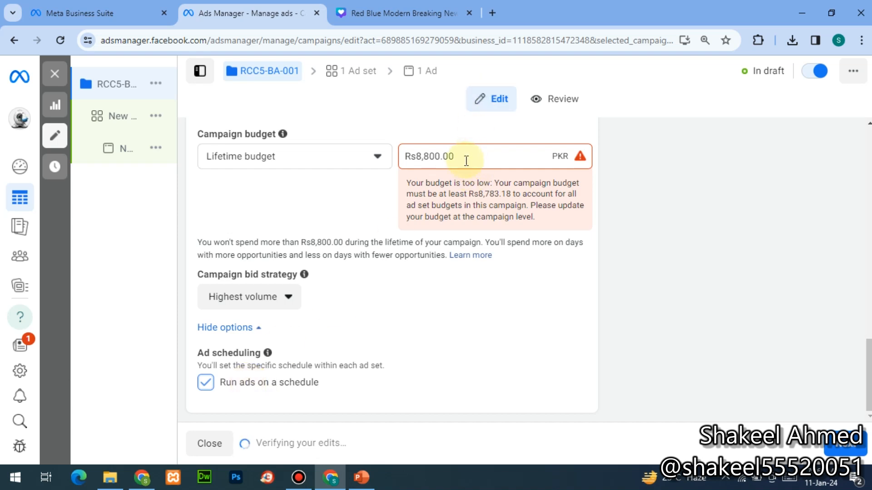
- Toggle the budget to Daily and back to Lifetime, then re-enable scheduled ads
click(377, 158)
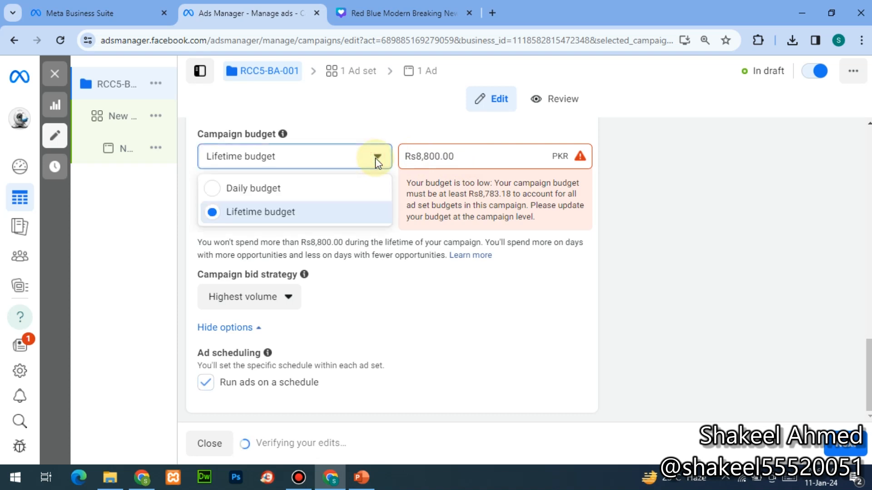
click(325, 188)
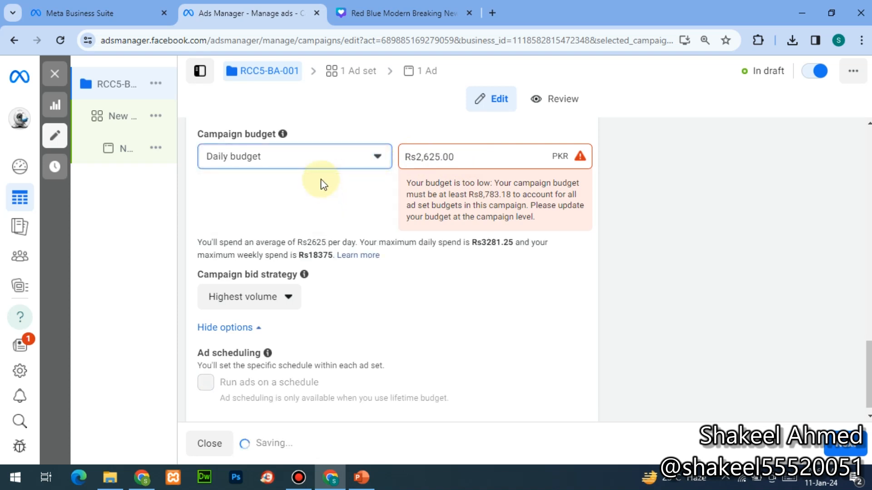
click(319, 203)
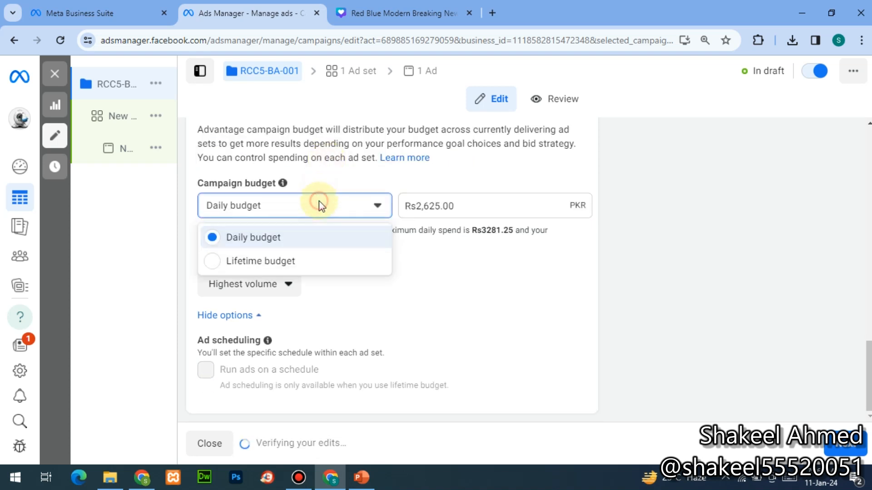
click(301, 261)
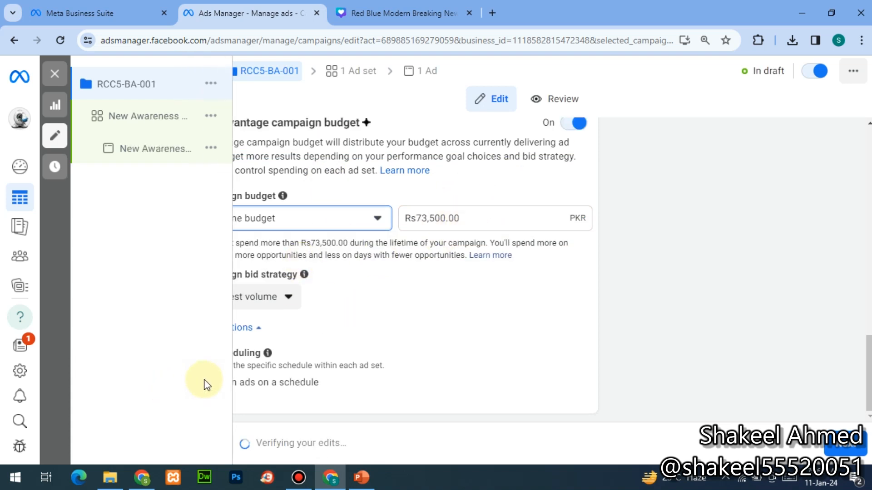
click(205, 383)
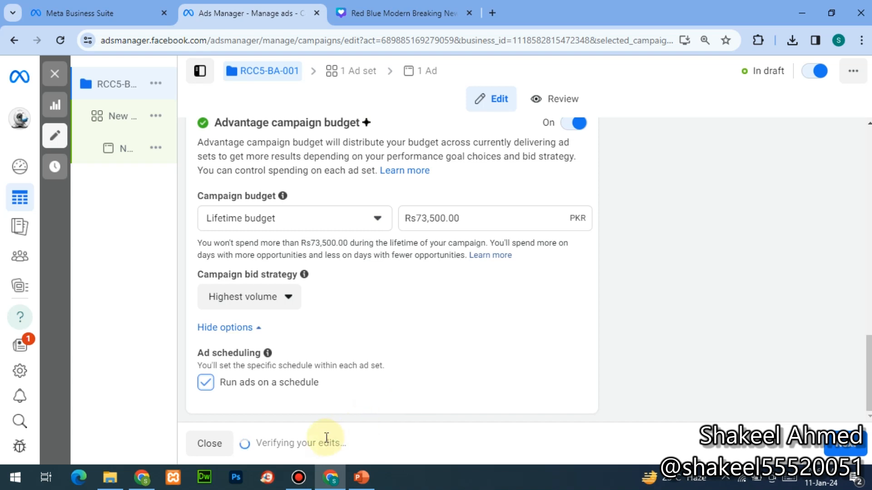
- Finalize the Rs10,000.00 scheduled lifetime budget and continue to the New Awareness ad set
key(alt+Tab)
key(alt+Tab)
key(alt+shift+Tab)
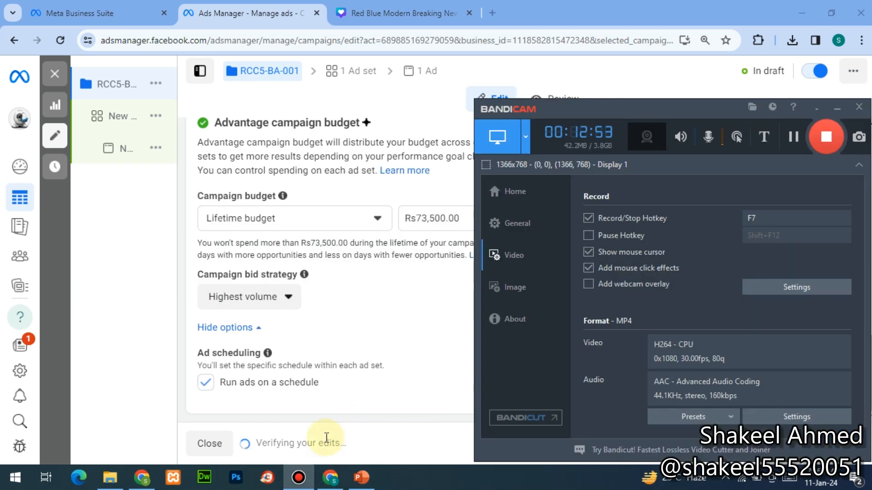
click(790, 137)
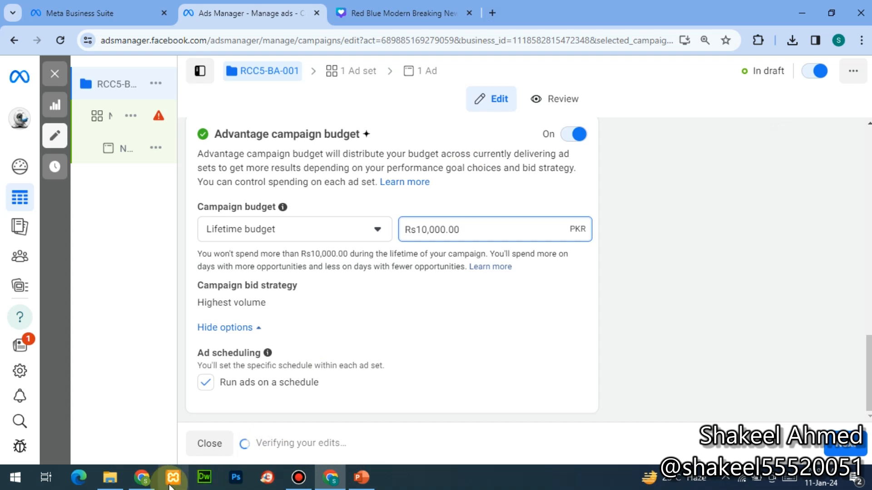
click(300, 476)
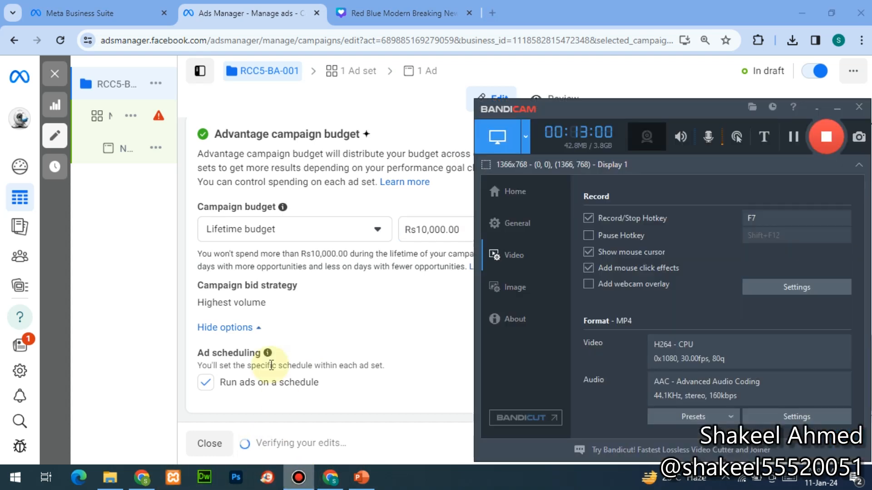
click(299, 339)
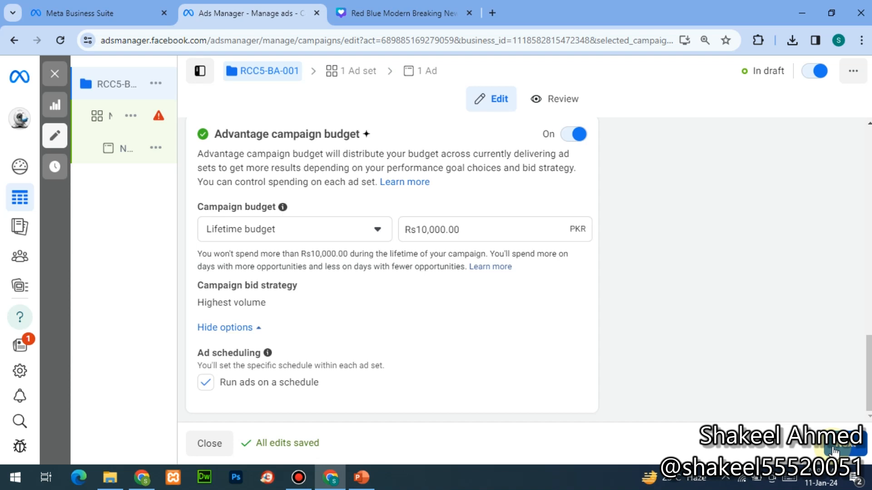
click(834, 451)
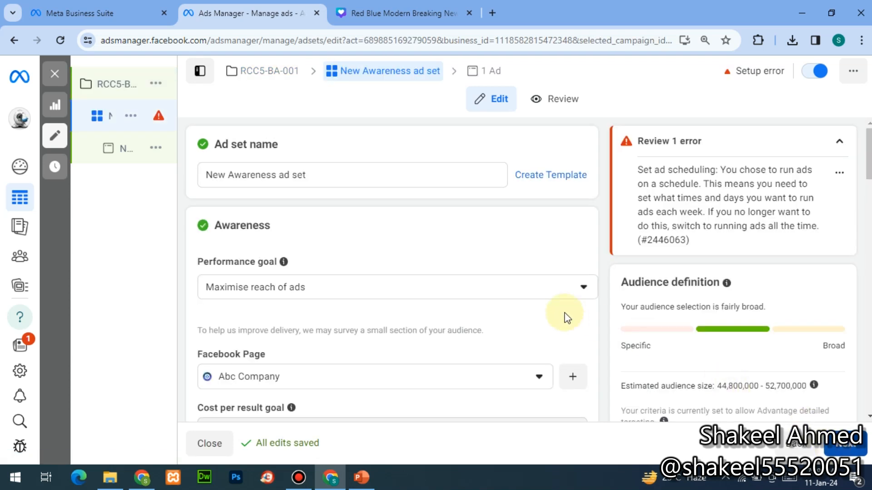
- Change the ad set's performance goal from Maximise reach of ads to Maximise ad recall lift
mouse_move(155, 156)
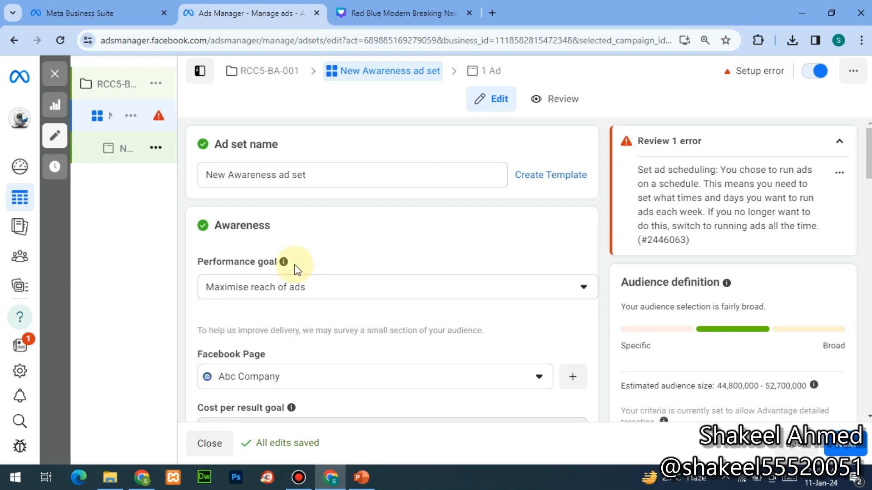
click(297, 286)
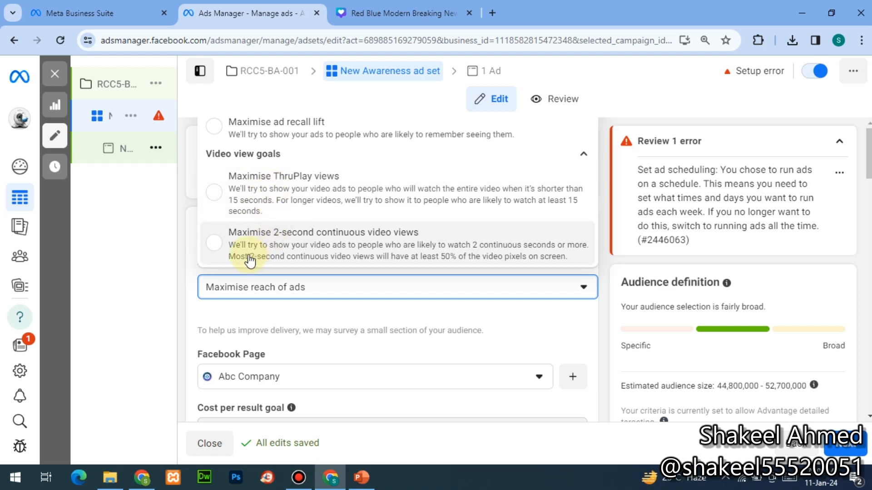
click(244, 123)
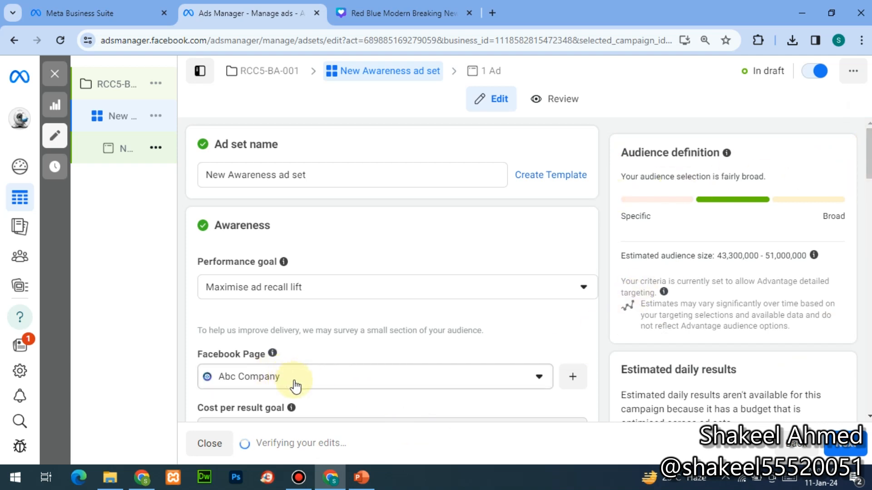
click(868, 416)
click(869, 416)
click(868, 416)
click(868, 416)
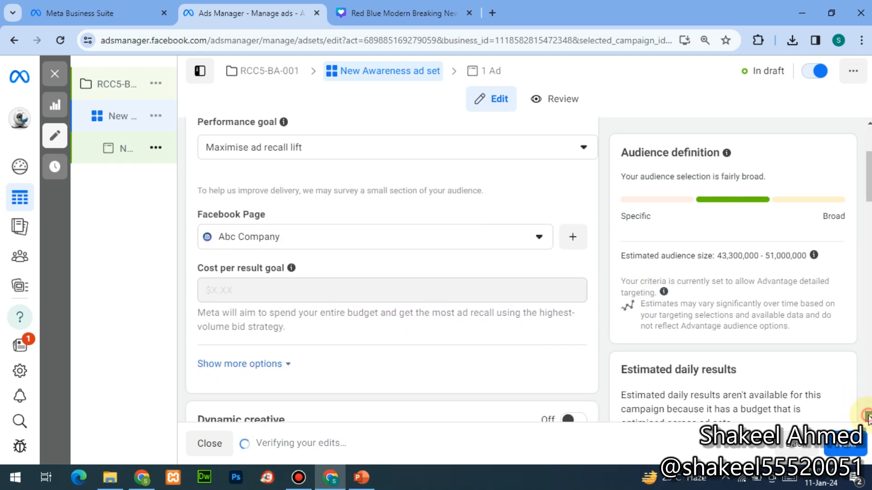
click(540, 227)
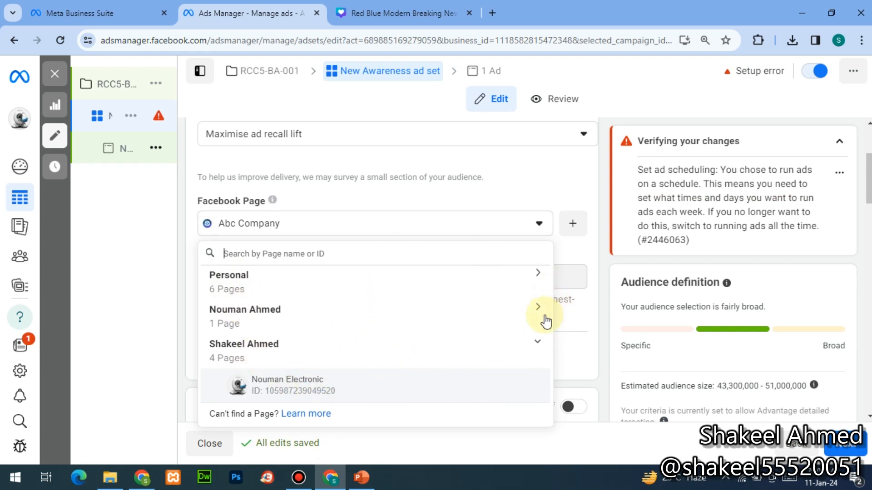
- Keep Abc Company as the Facebook Page and expand the extra delivery options, showing charging per Impression
click(584, 336)
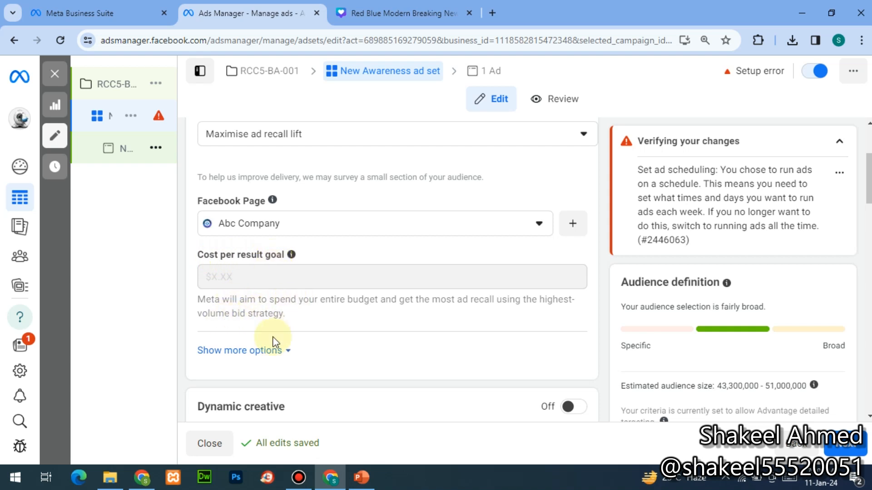
click(263, 351)
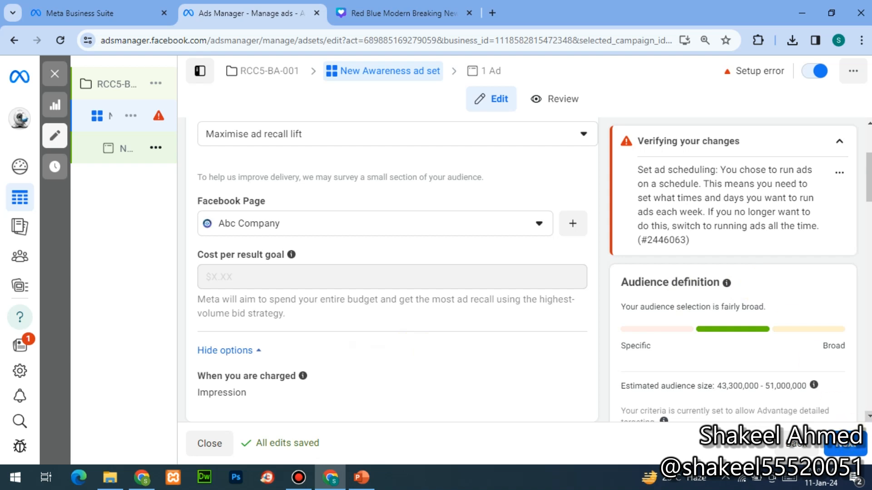
scroll(391, 268, down, 1)
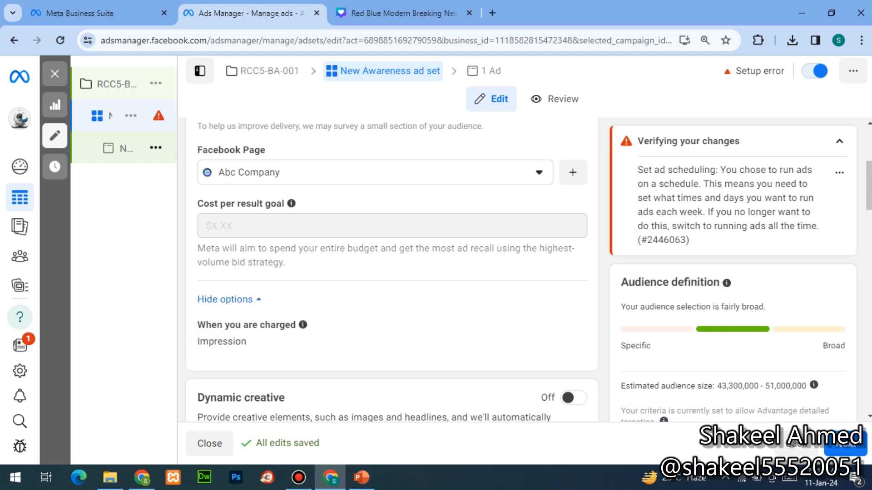
scroll(868, 418, down, 3)
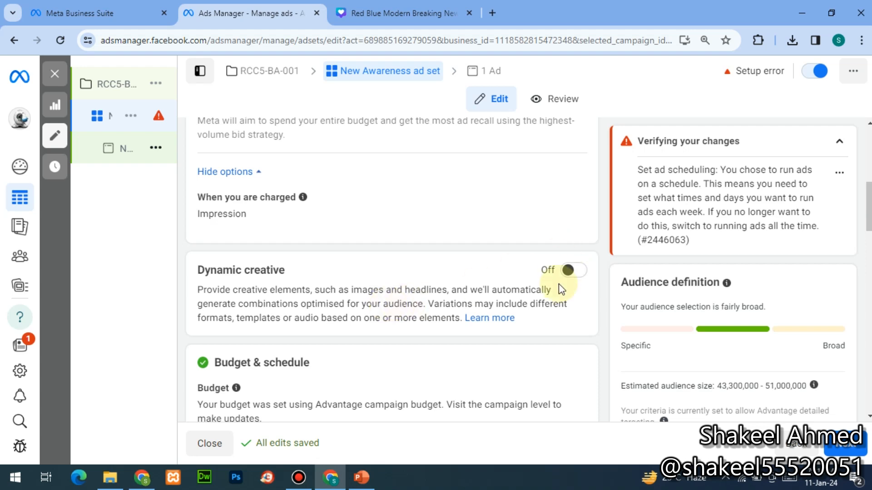
- Switch on the Dynamic creative toggle for New Awareness and confirm with Continue
click(575, 271)
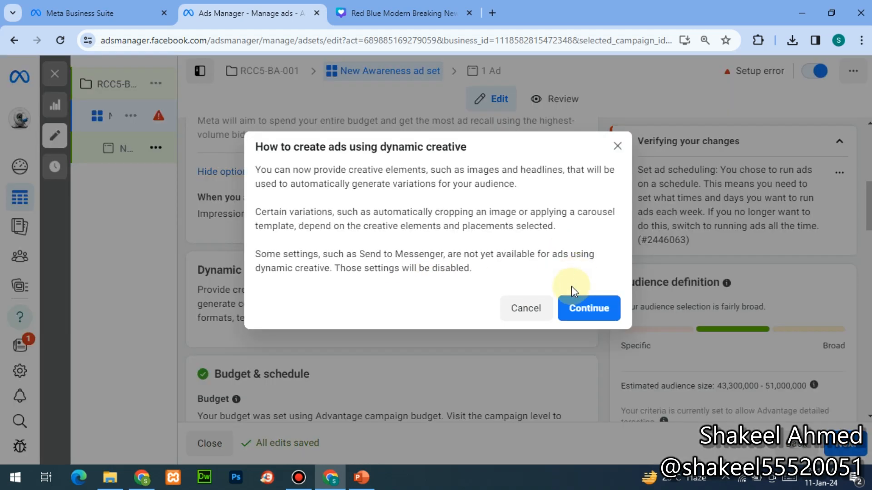
click(573, 310)
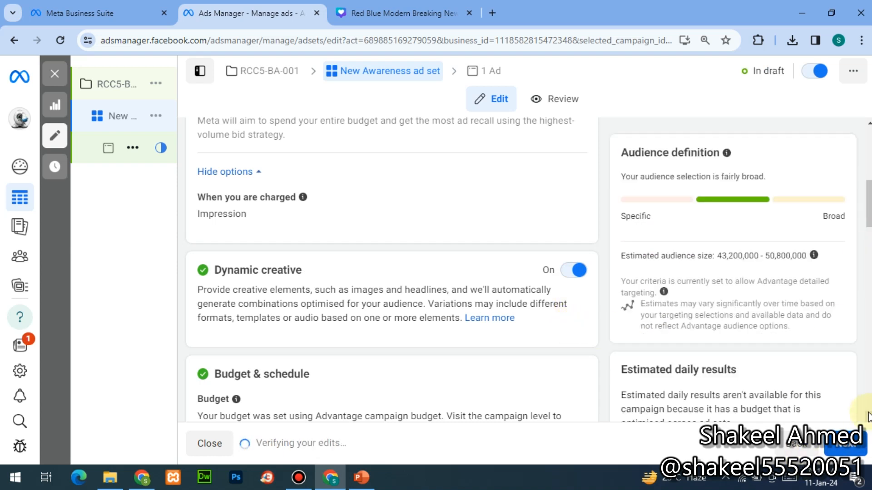
scroll(868, 419, down, 5)
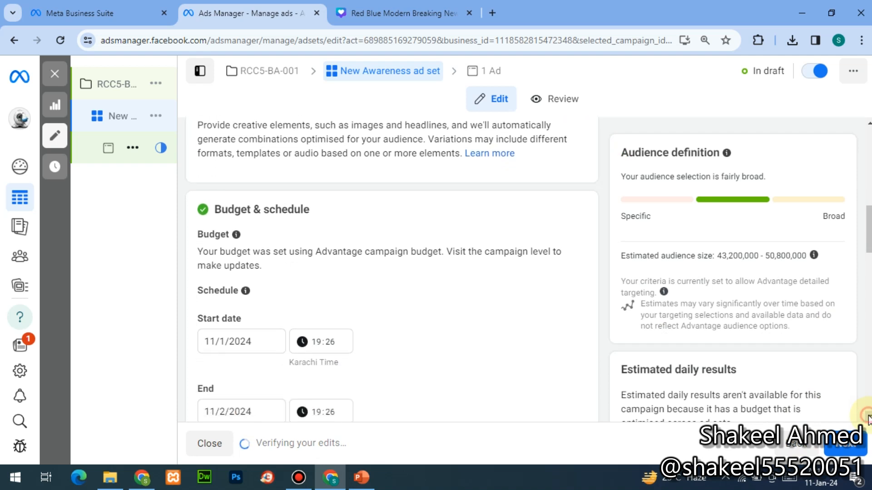
scroll(868, 419, down, 1)
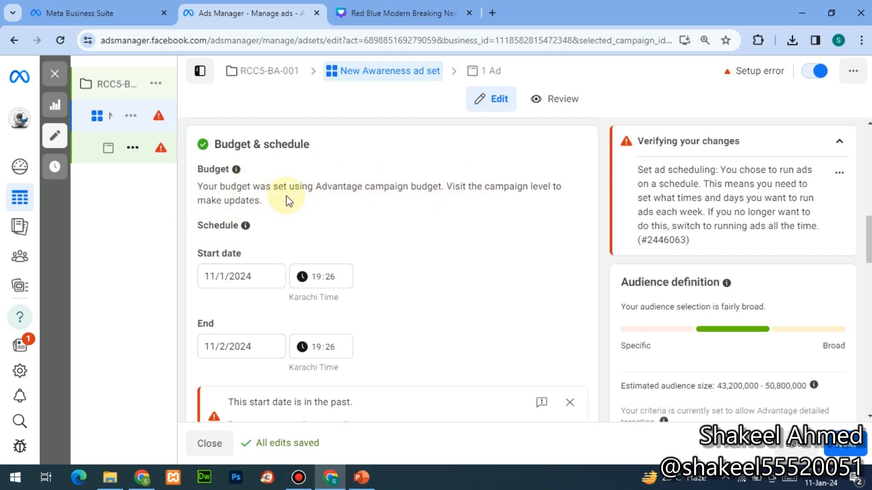
- In campaign RCC5-BA-001, turn Advantage campaign budget off and move on to the New Awareness ad set
click(116, 88)
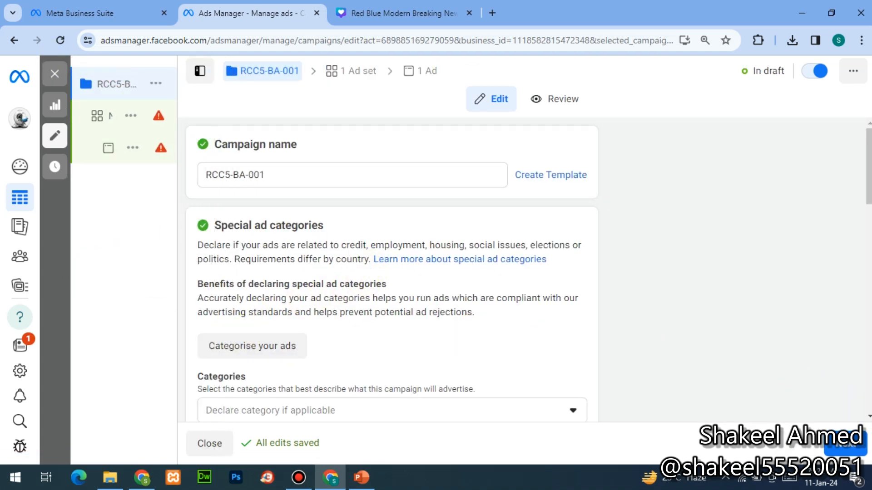
scroll(392, 270, down, 3)
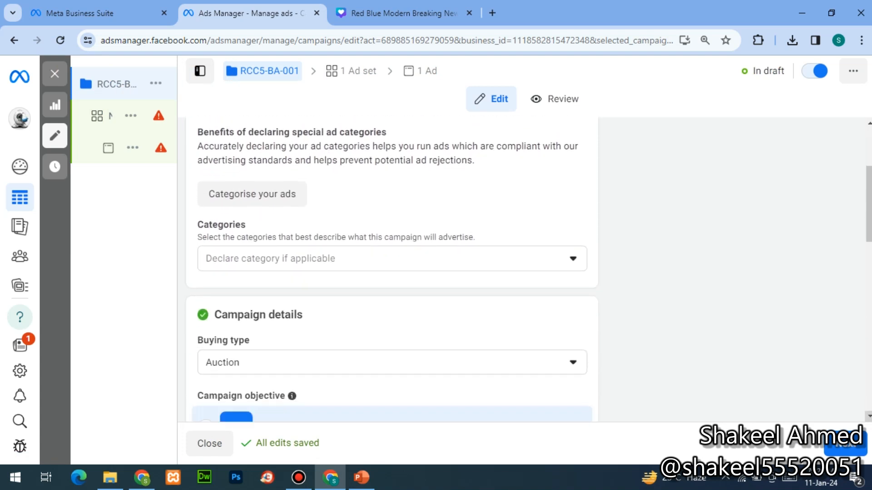
scroll(392, 269, down, 3)
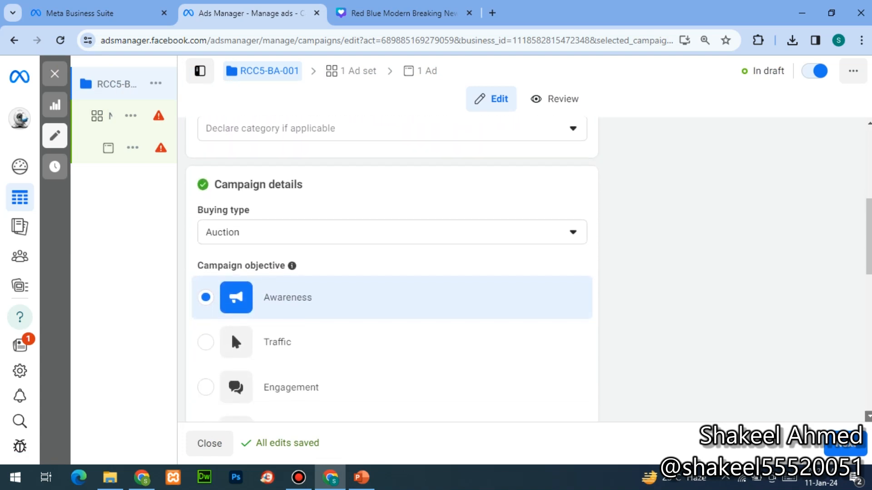
scroll(392, 269, down, 10)
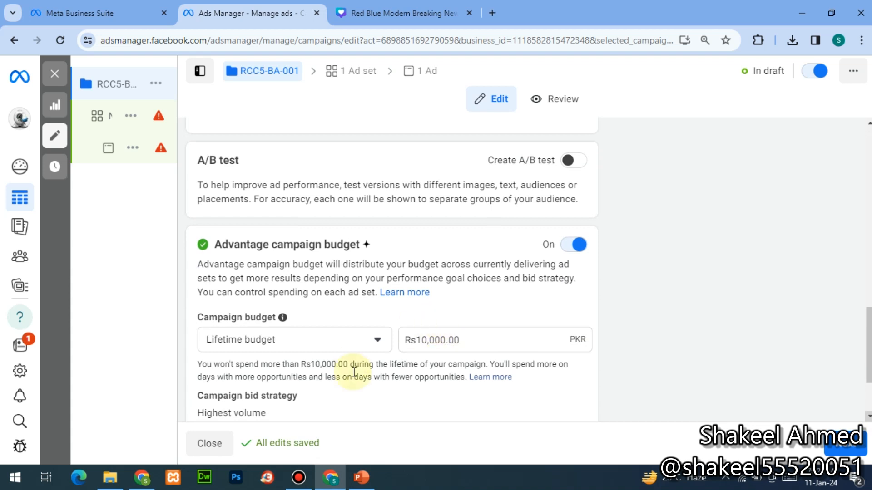
click(350, 350)
click(350, 350)
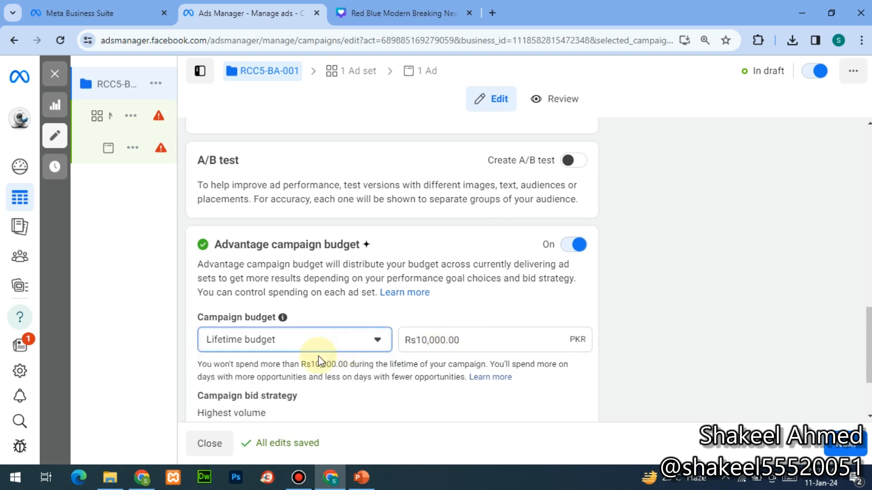
click(577, 247)
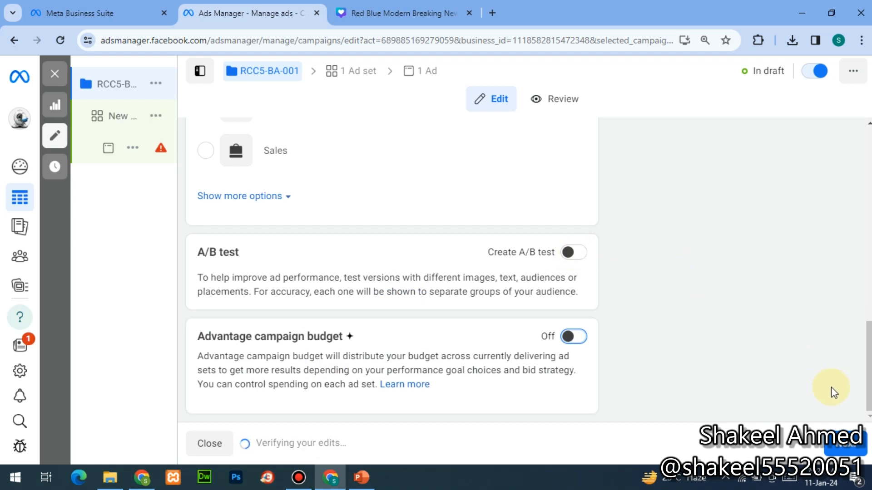
click(837, 444)
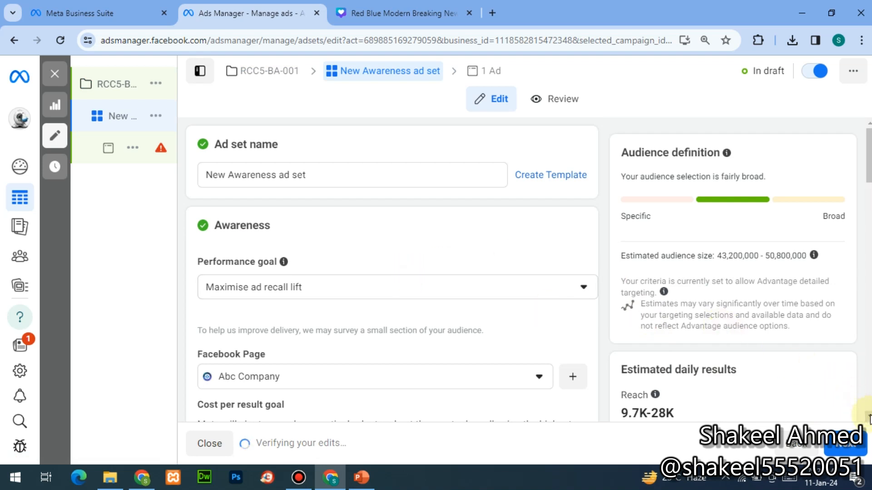
- Change the ad set's daily budget from Rs525.00 to Rs300
scroll(869, 419, down, 1)
scroll(869, 419, down, 4)
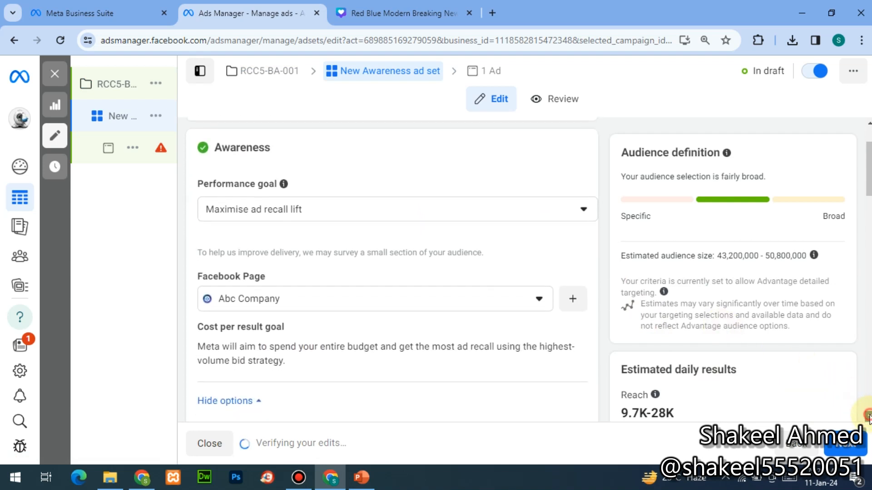
scroll(868, 419, down, 5)
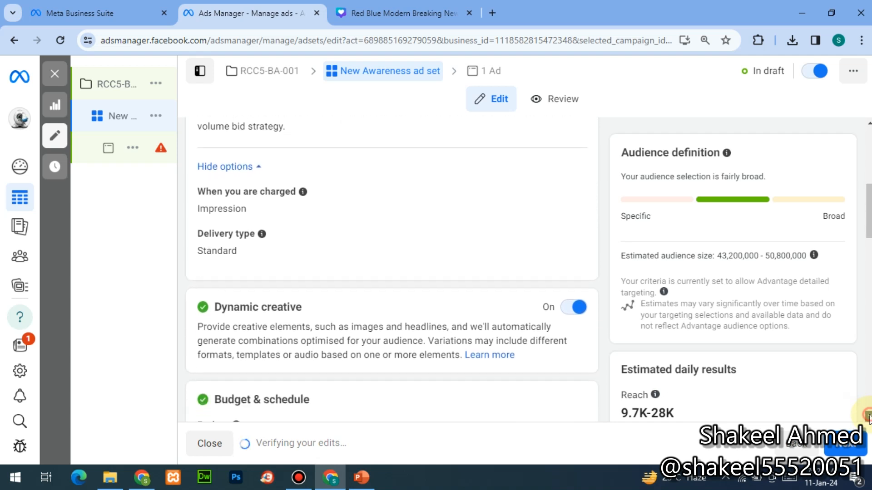
scroll(869, 419, down, 1)
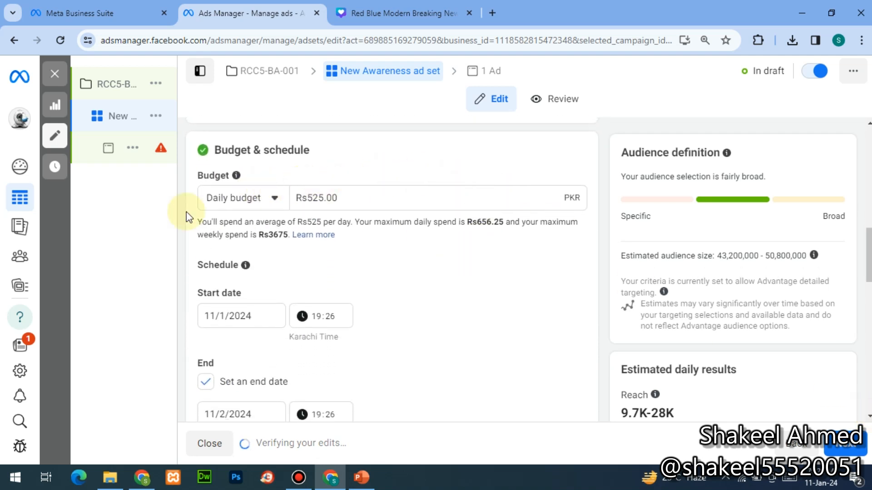
mouse_move(177, 155)
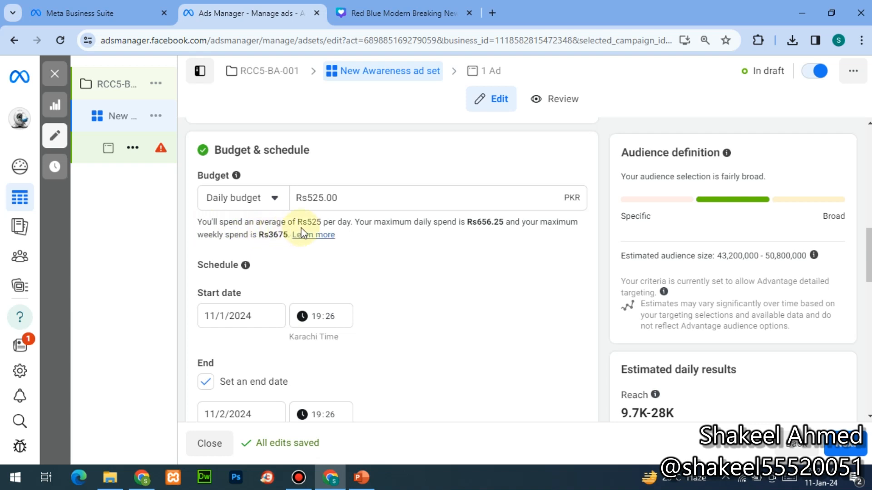
click(309, 197)
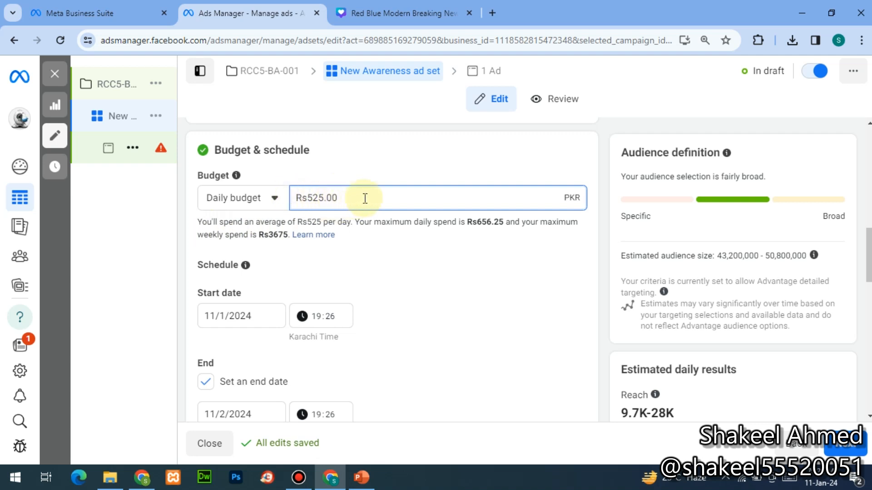
text(3)
key(Delete)
key(Delete)
key(Delete)
key(Delete)
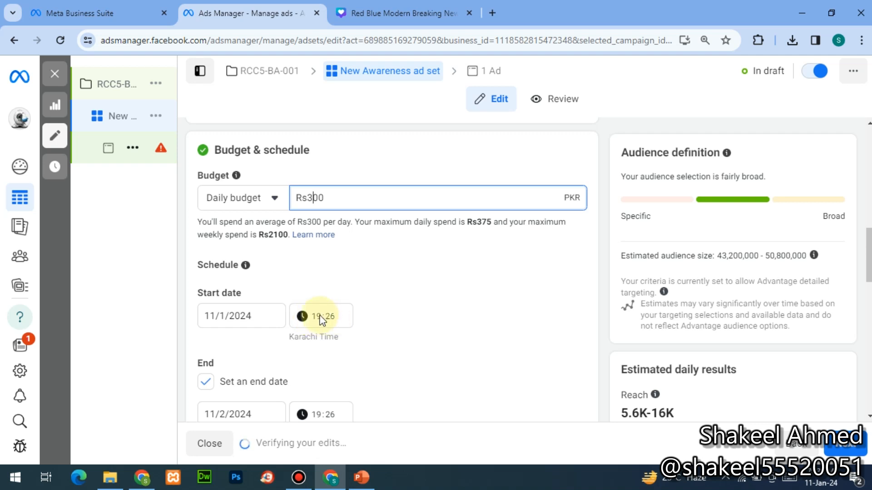
- Keep the start date at 11/1/2024 and change the start time to 20:26
click(241, 318)
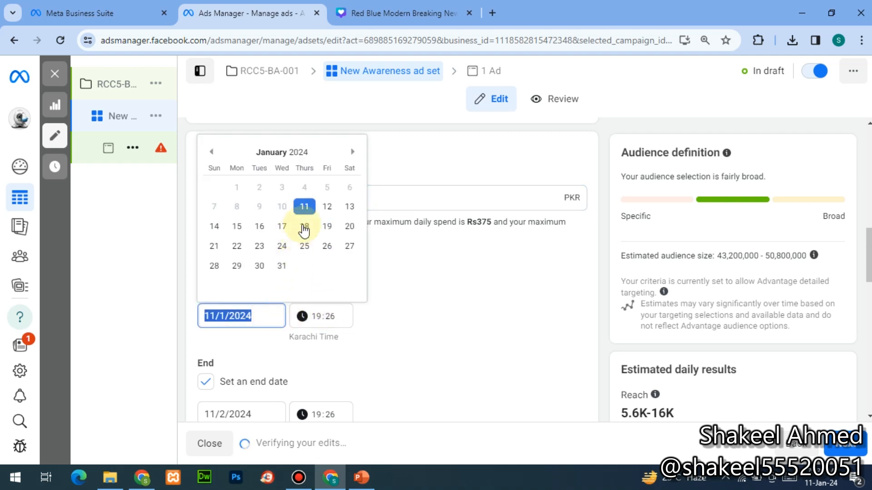
click(305, 207)
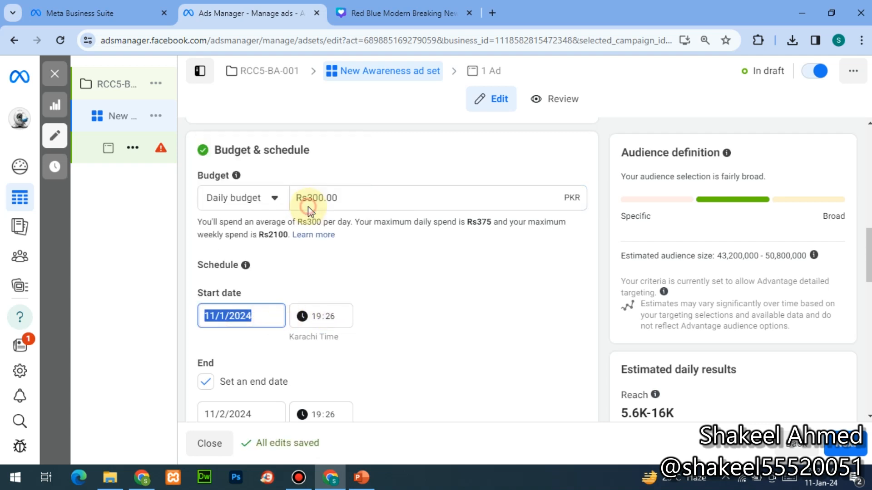
click(304, 317)
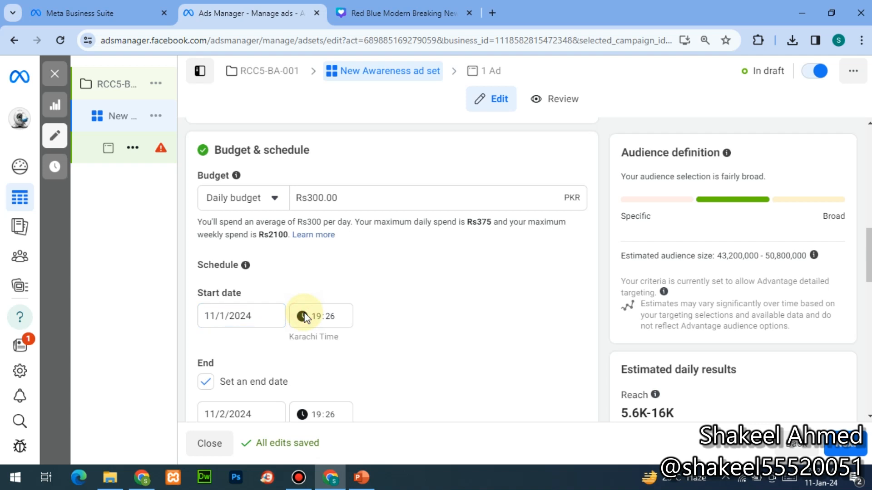
click(320, 313)
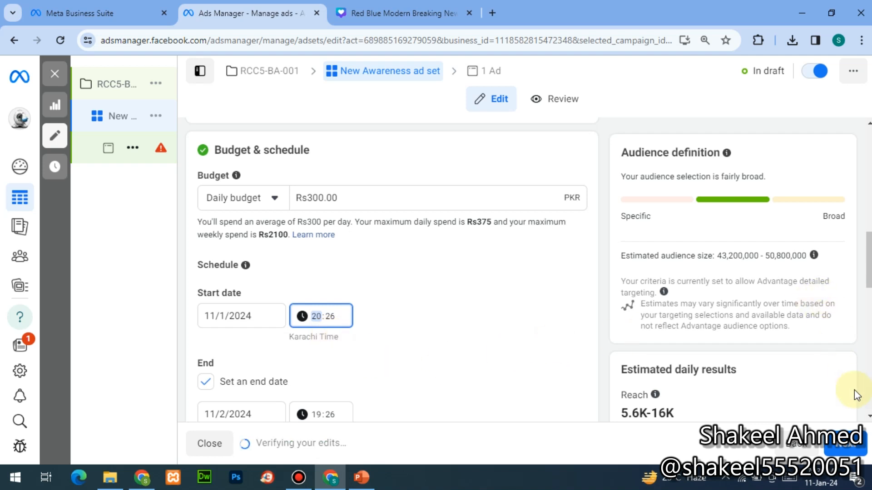
scroll(869, 420, down, 3)
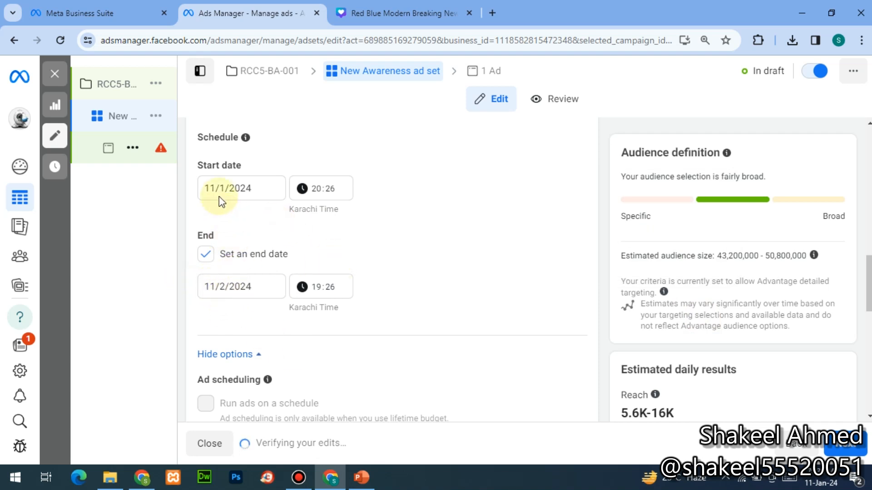
- Set the ad set's end date to 14 January 2024
click(228, 284)
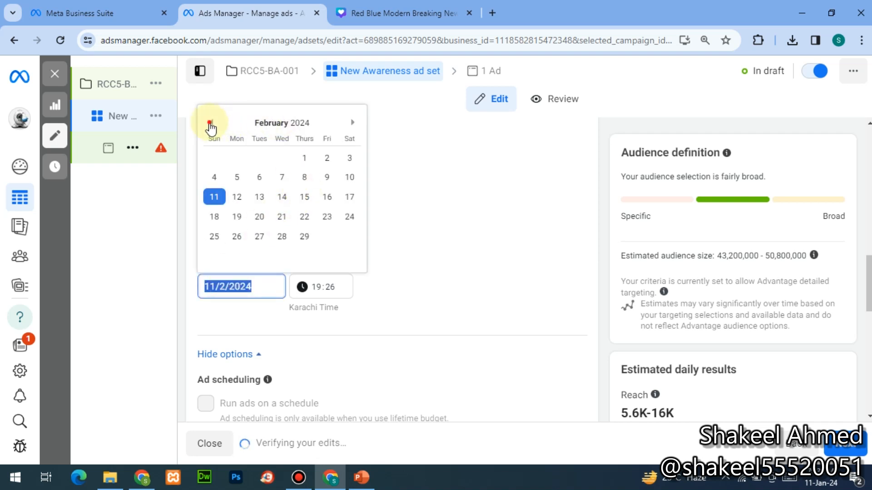
click(210, 123)
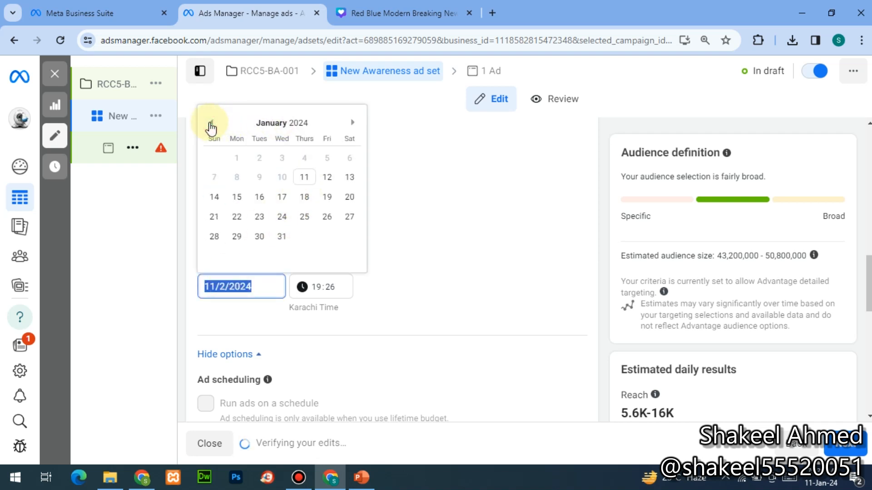
click(215, 197)
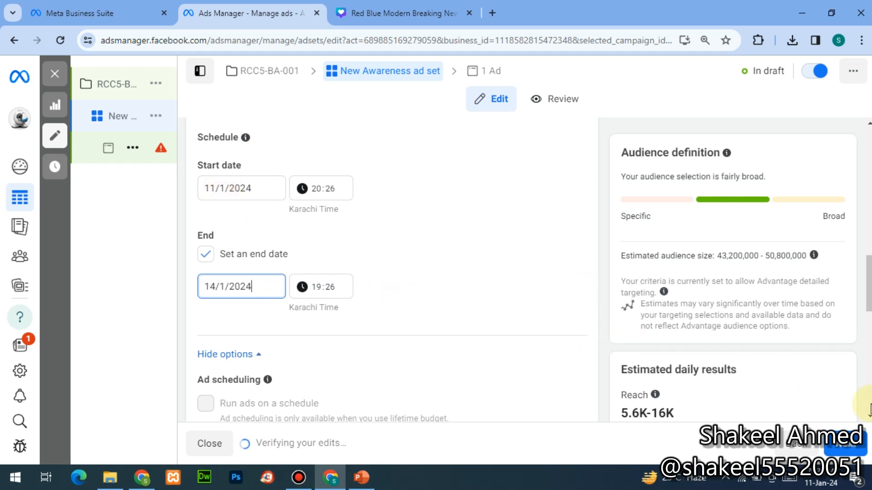
scroll(356, 316, down, 2)
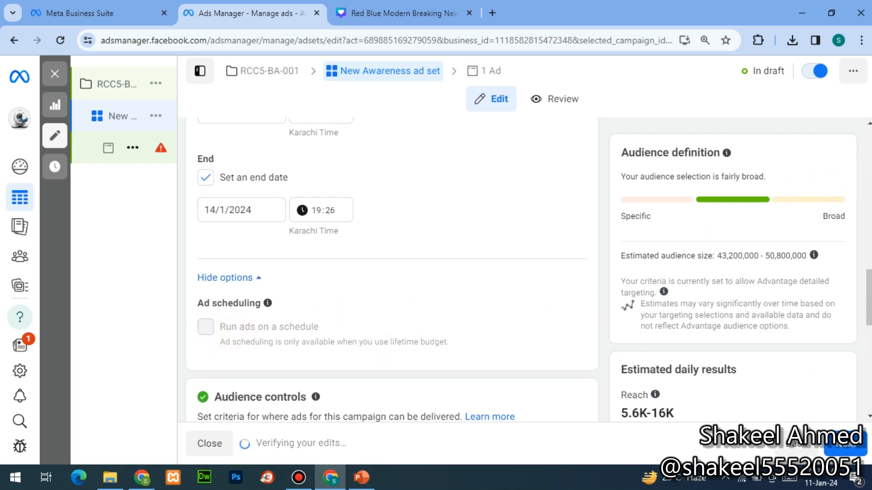
click(869, 128)
click(868, 127)
click(868, 127)
click(868, 127)
click(868, 127)
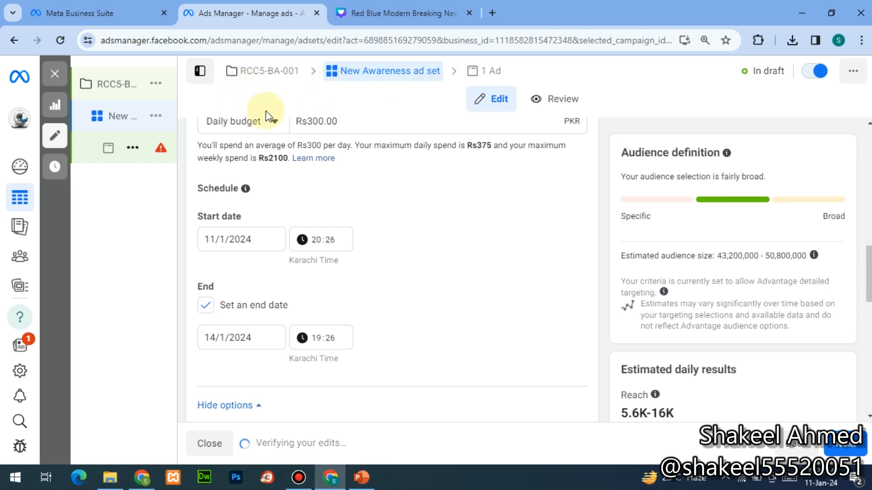
- Switch the ad set to a lifetime budget of Rs1,500.00
click(271, 123)
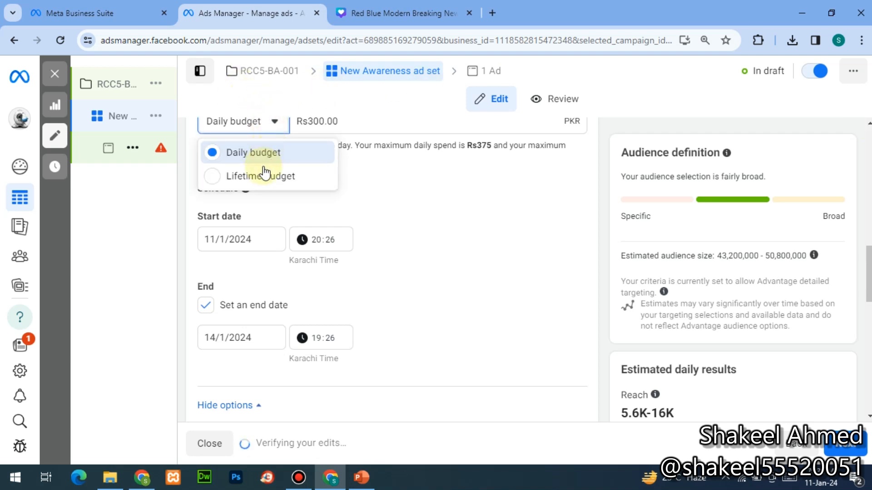
click(261, 176)
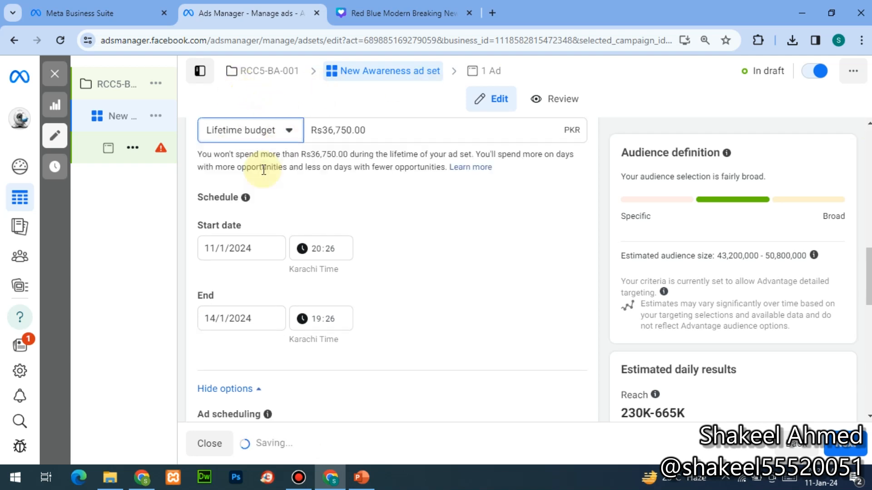
triple_click(350, 130)
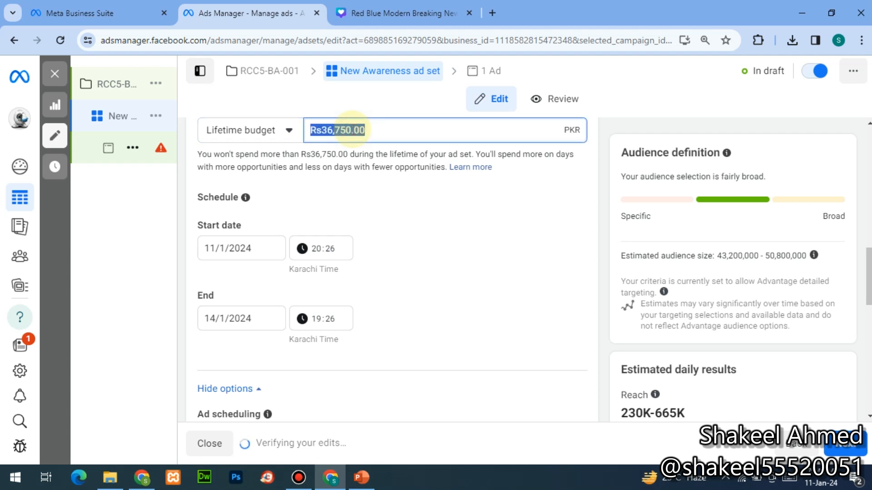
text(1500)
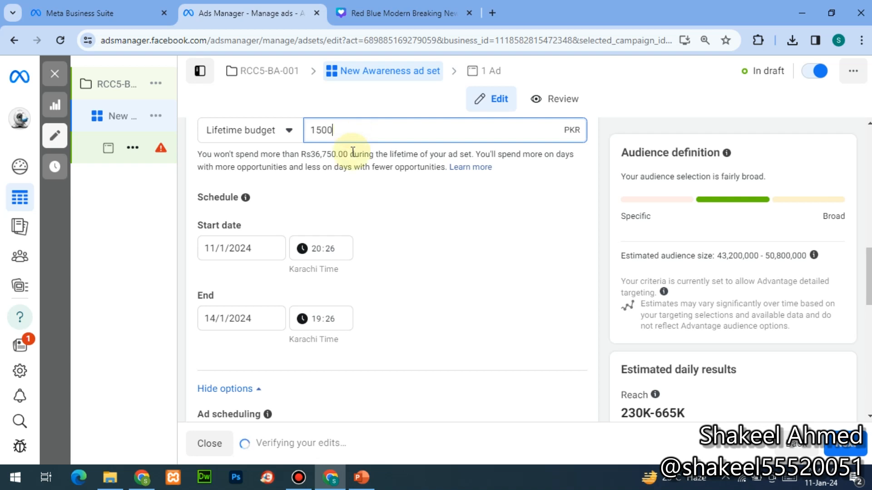
click(450, 276)
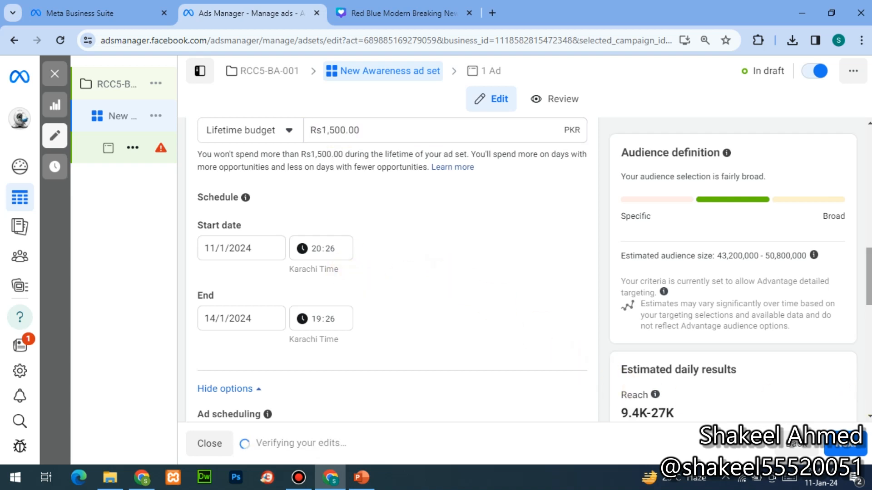
click(868, 420)
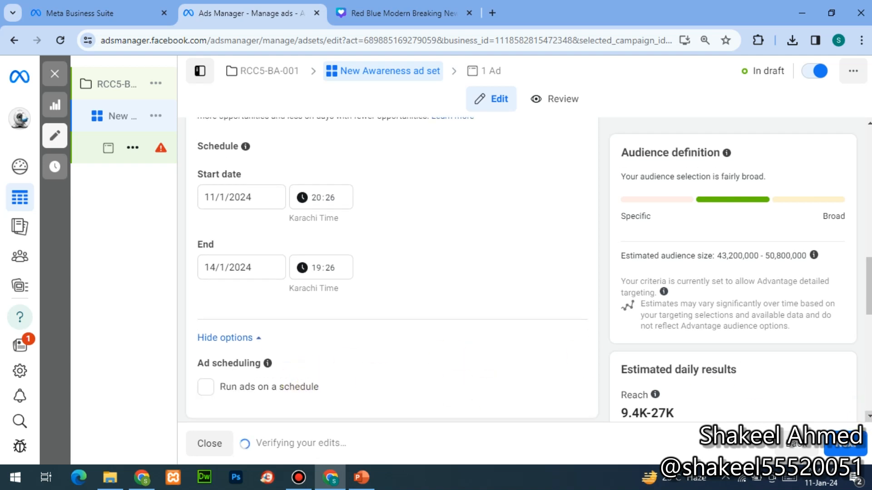
scroll(392, 268, down, 1)
scroll(297, 273, down, 3)
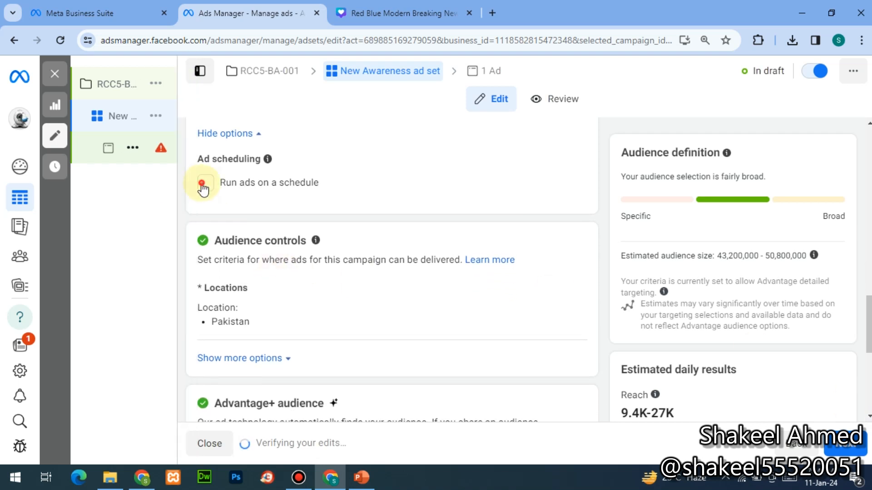
- Enable ad scheduling and select the Friday 12, 2, 4, 6, 8 and 10 am slots
click(206, 182)
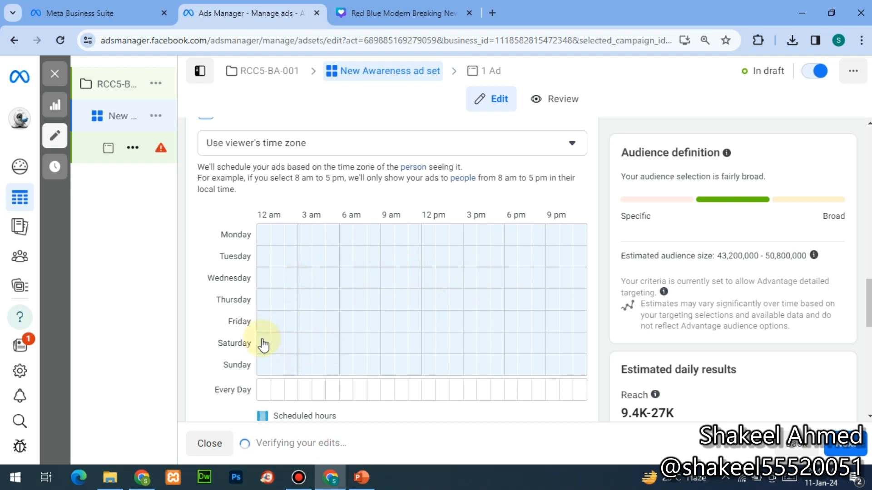
click(264, 323)
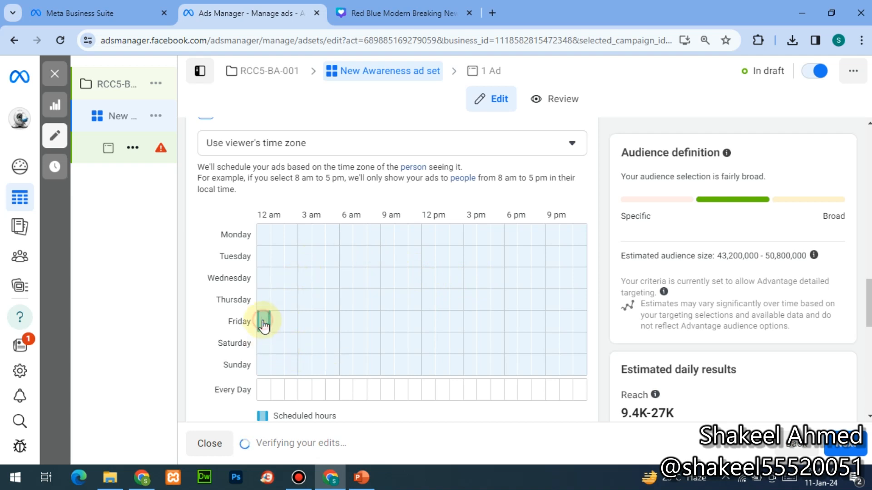
click(290, 323)
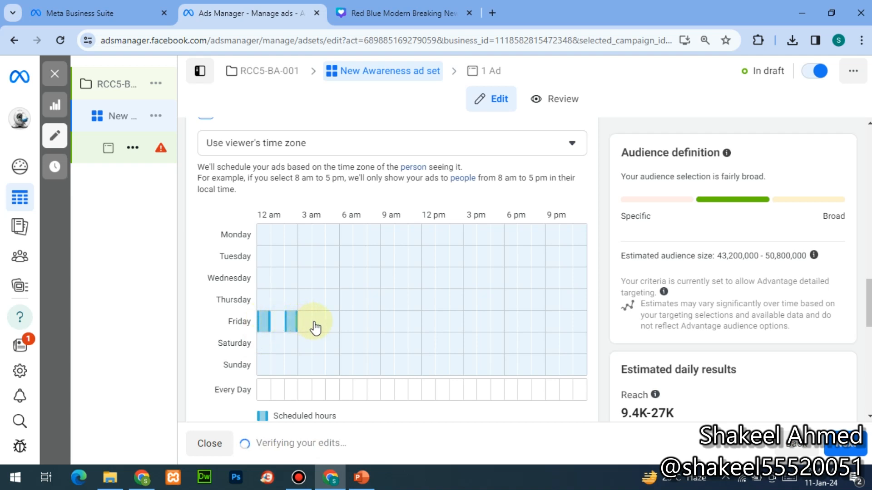
click(313, 322)
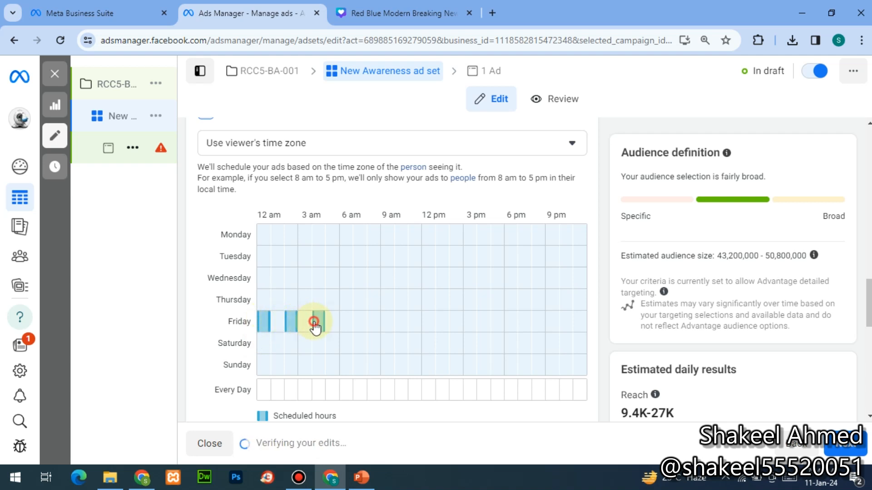
click(350, 325)
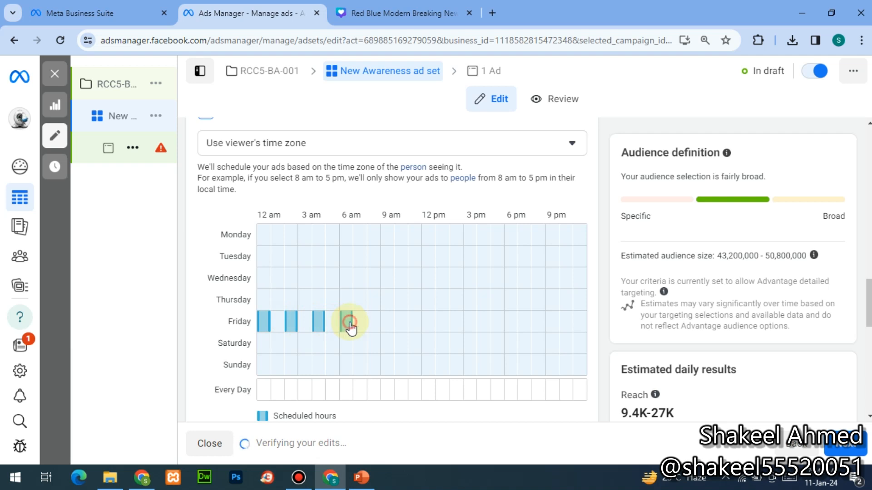
click(375, 325)
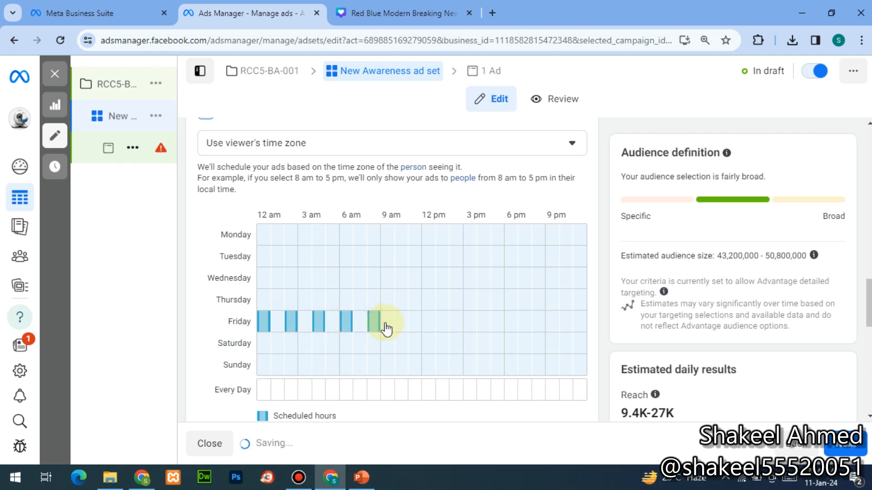
click(398, 327)
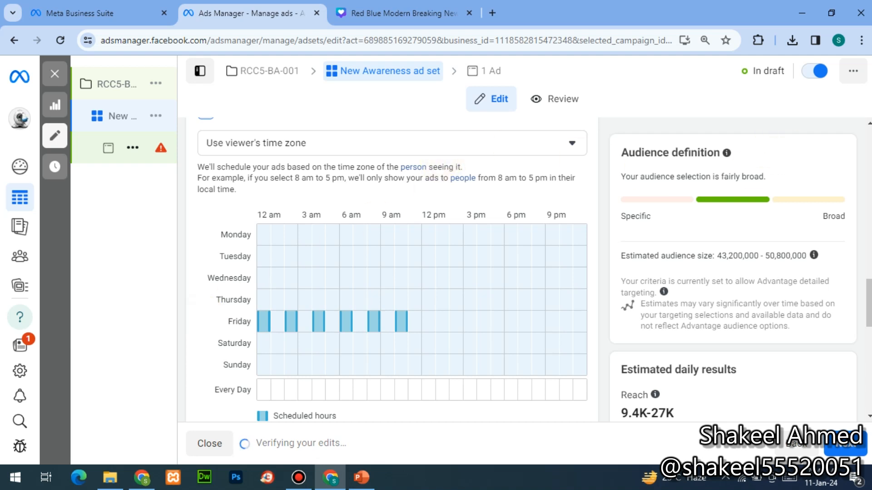
click(868, 123)
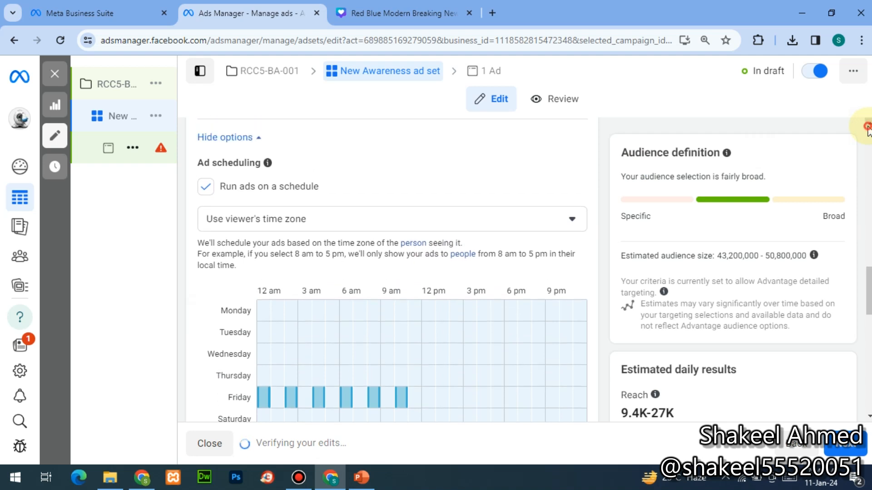
scroll(868, 127, up, 3)
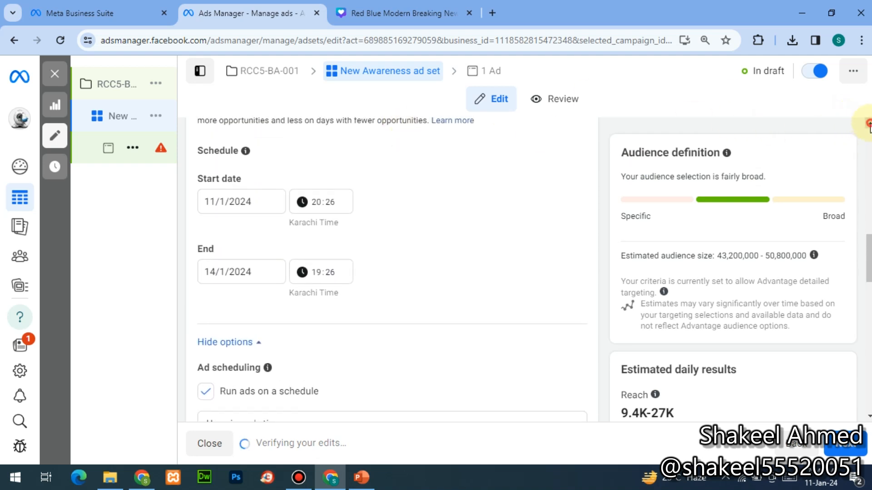
scroll(869, 123, up, 2)
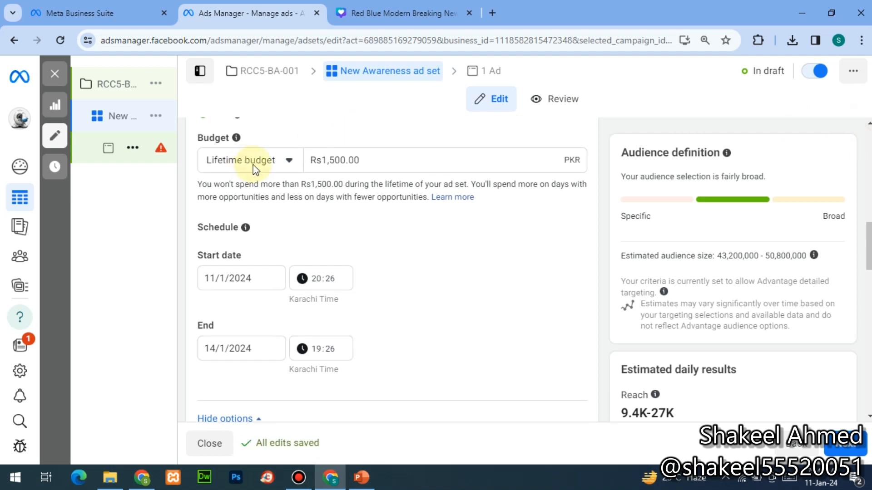
- Switch the budget type back to Daily budget at Rs300.00
click(254, 169)
click(251, 195)
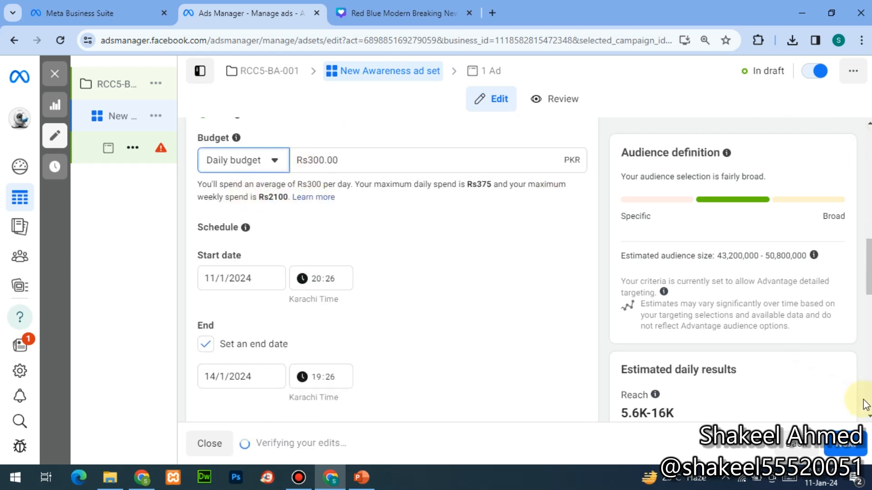
scroll(866, 408, down, 1)
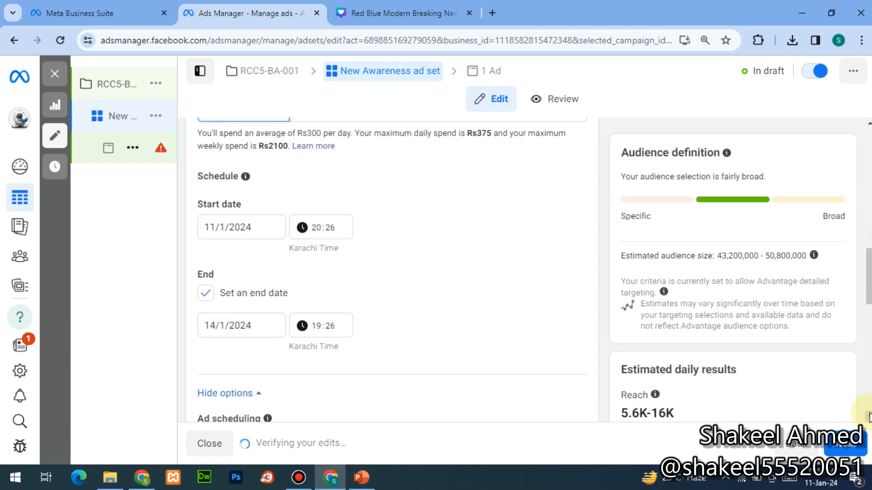
scroll(868, 414, down, 5)
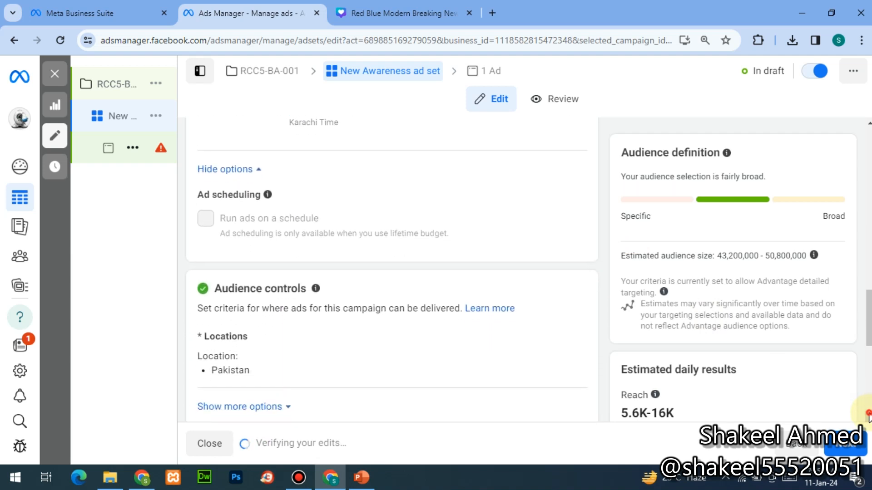
scroll(869, 414, down, 2)
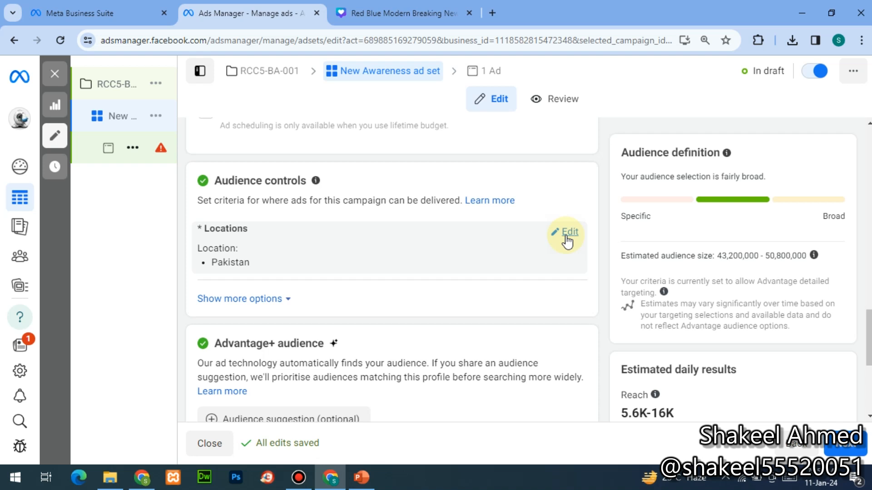
- Remove Pakistan from the target locations and add Karachi, Sindh instead
click(567, 236)
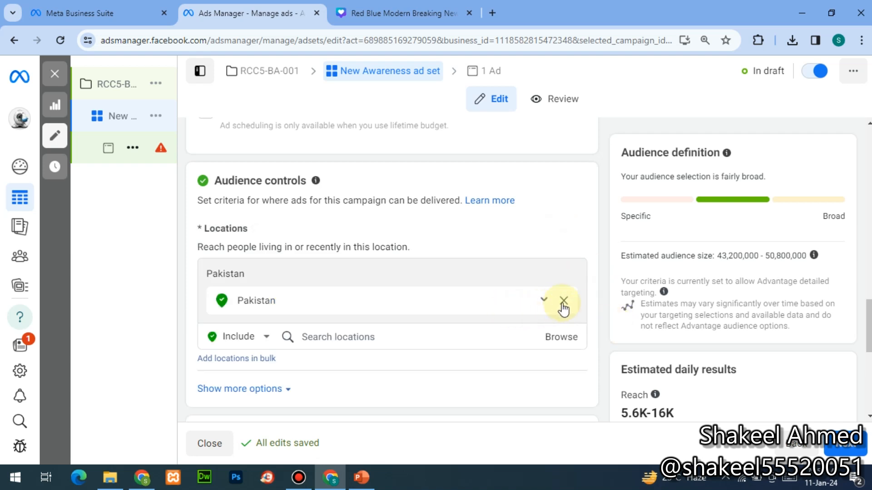
click(868, 416)
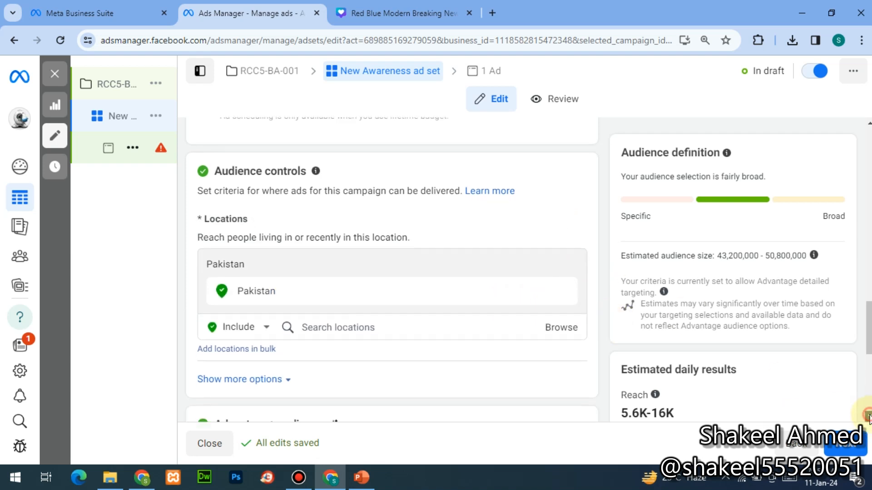
click(868, 416)
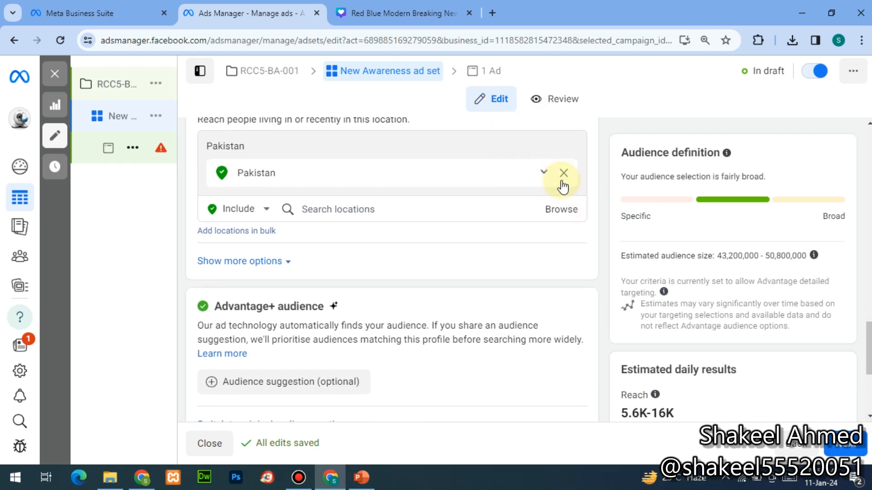
click(564, 174)
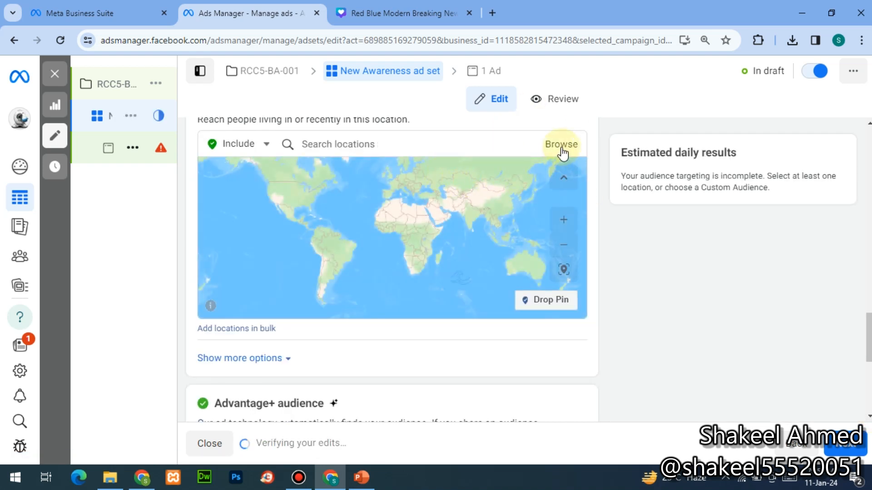
click(458, 146)
text(KAT)
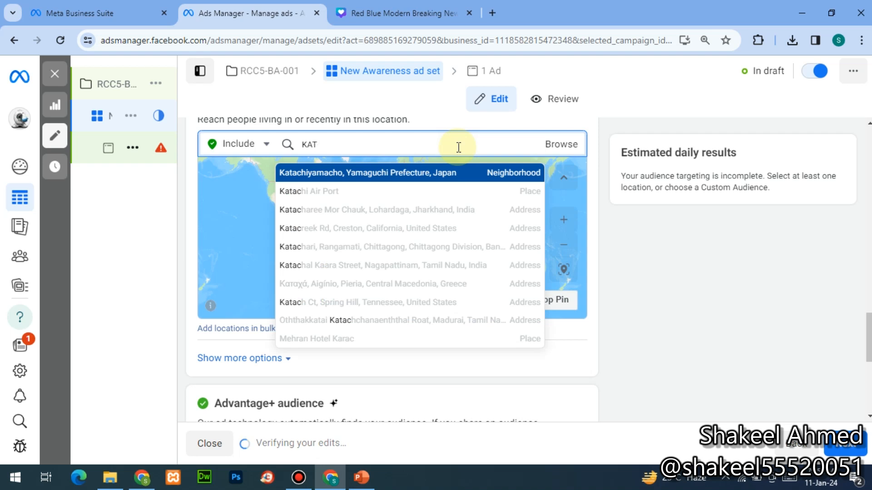
text(ARACHI)
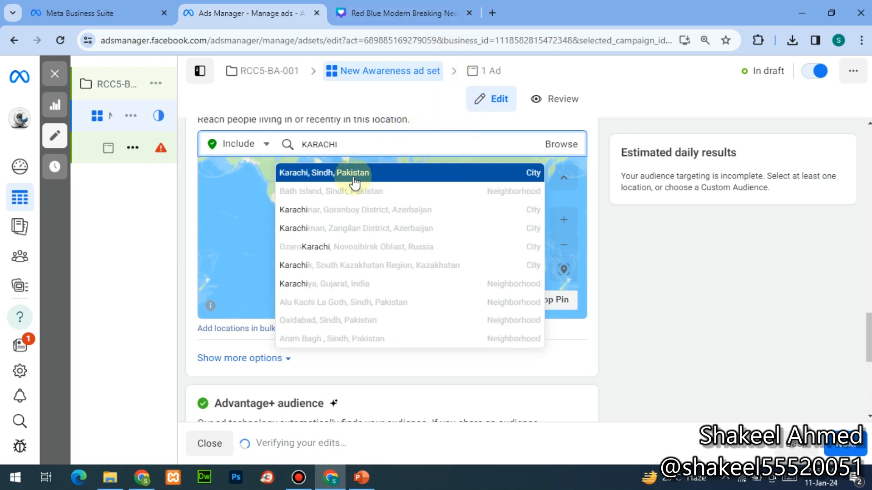
click(354, 175)
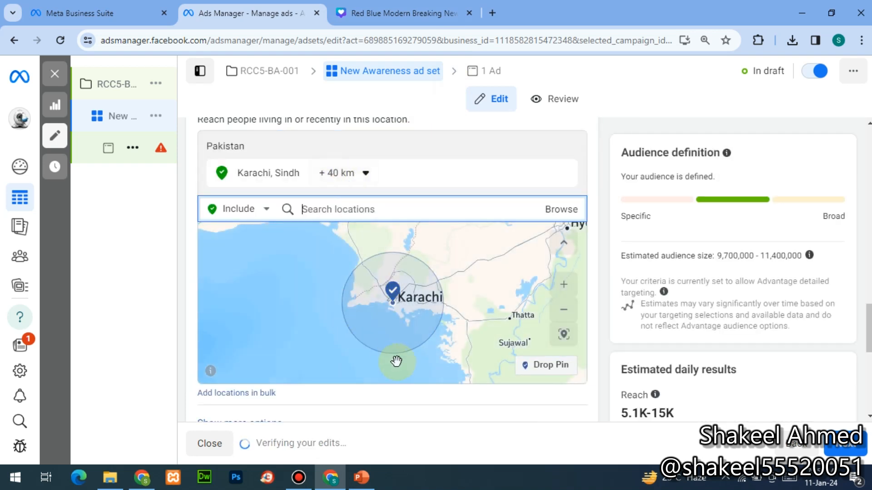
- Set a 34 km radius around Karachi, then remove Karachi from the locations
click(361, 176)
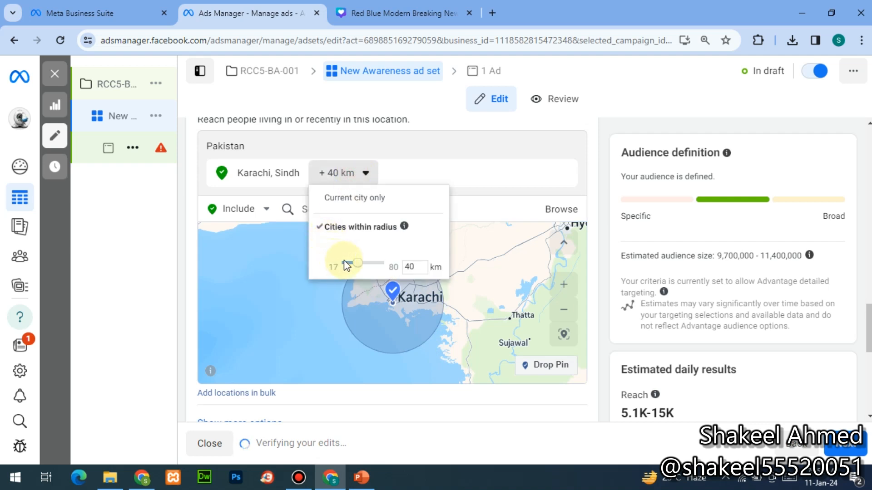
drag(345, 266, 358, 269)
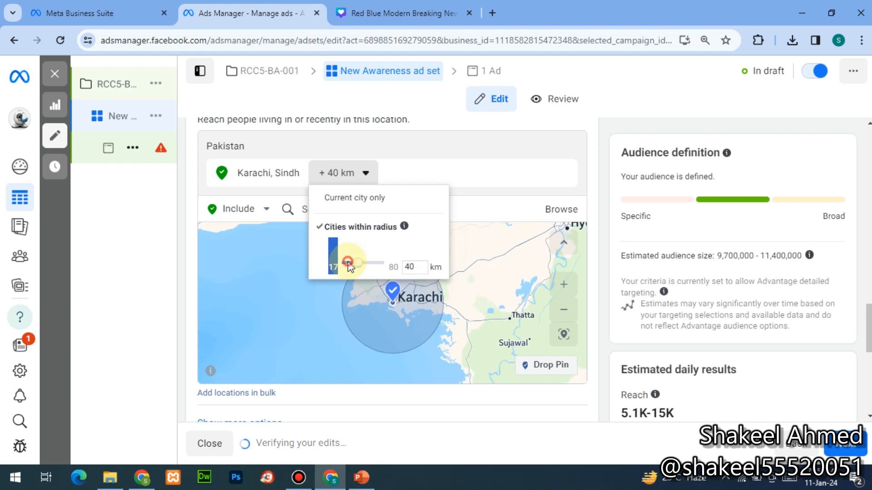
click(349, 265)
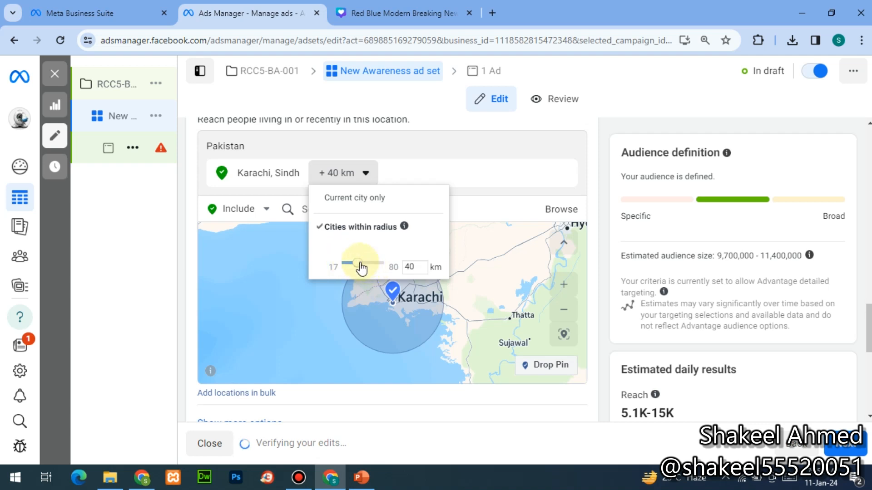
click(407, 270)
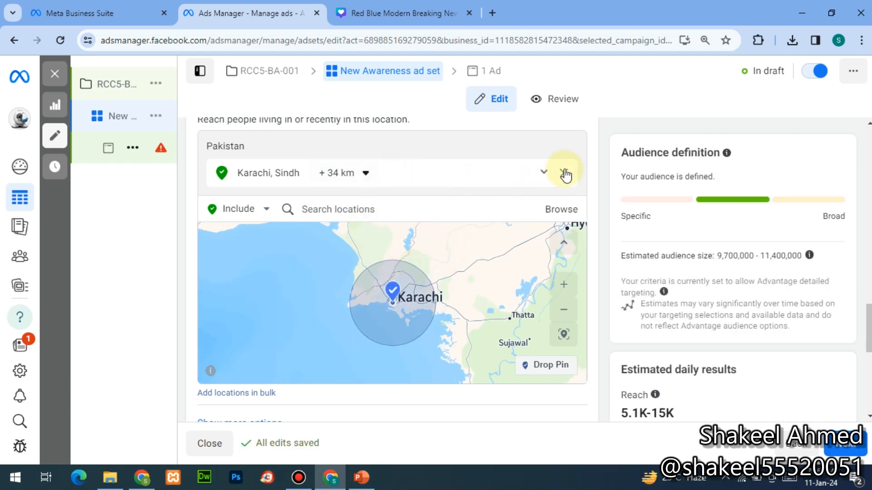
click(565, 173)
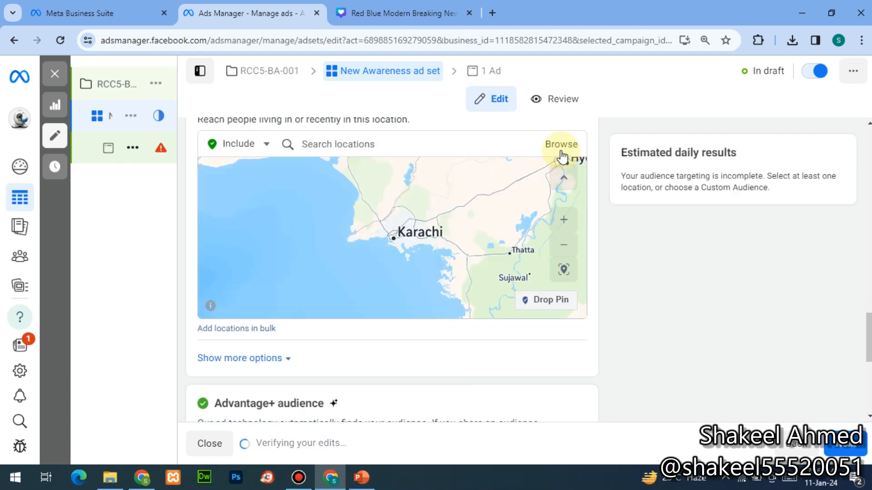
click(559, 145)
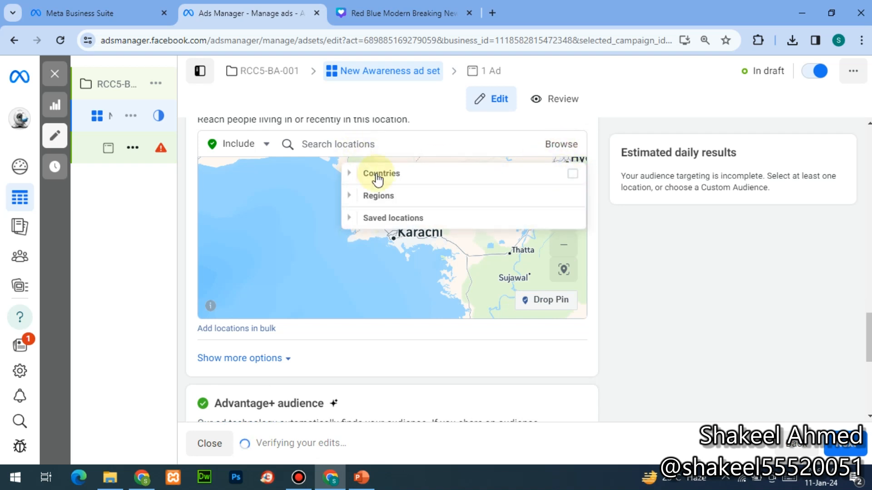
click(572, 175)
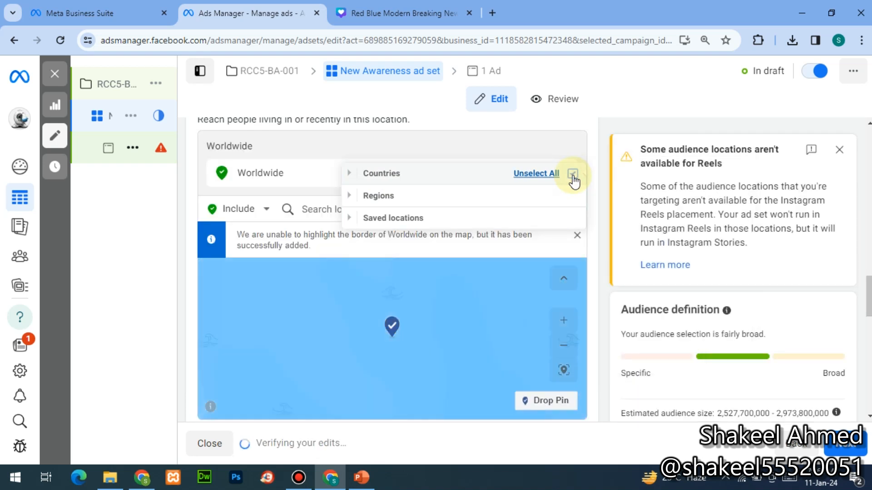
click(572, 175)
click(354, 198)
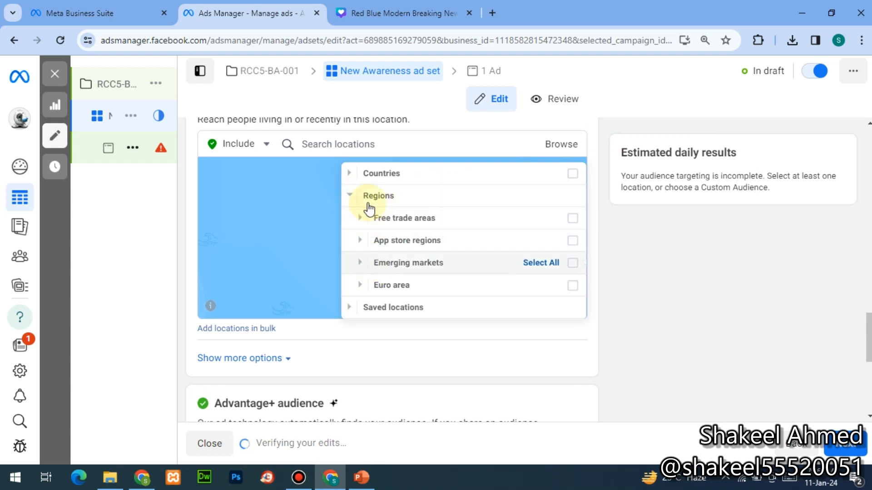
click(349, 176)
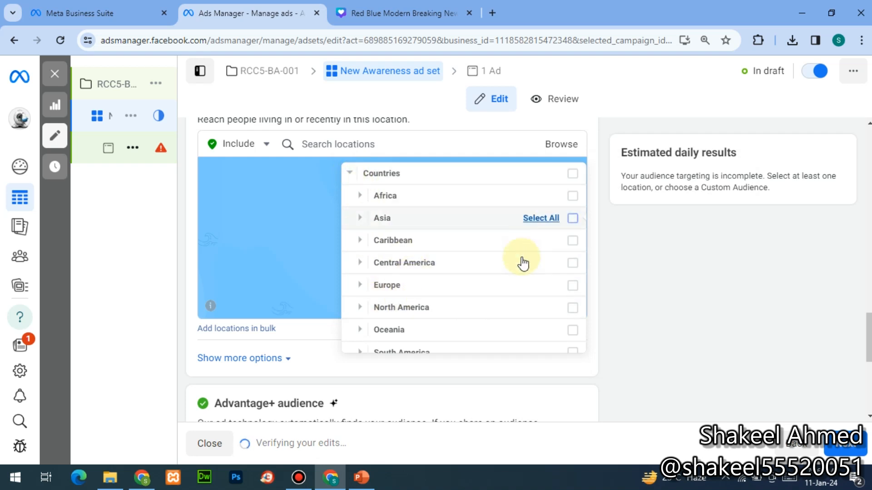
mouse_move(517, 328)
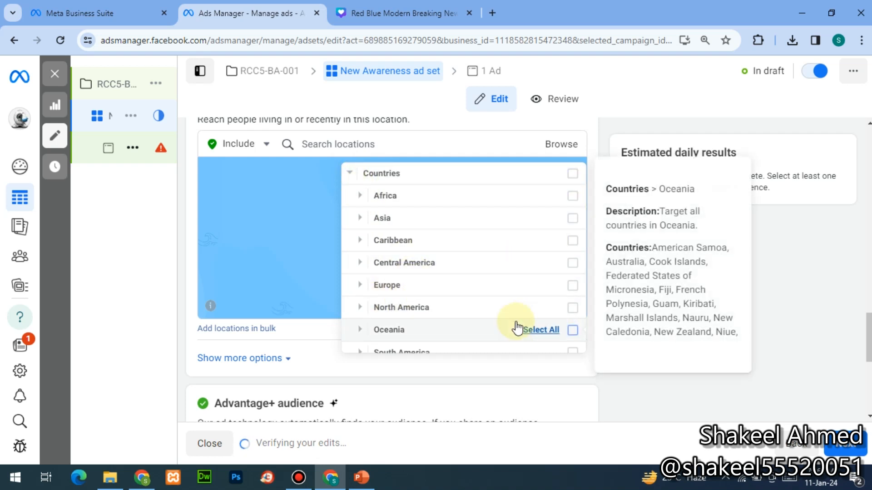
mouse_move(523, 354)
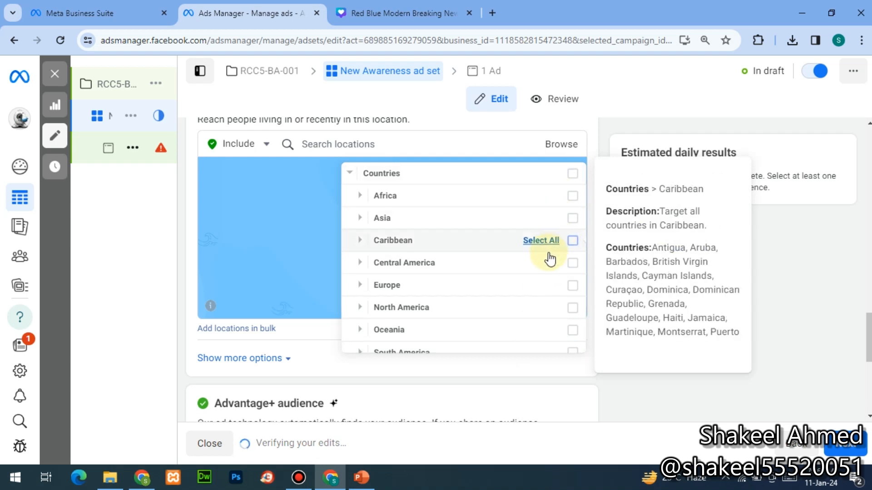
mouse_move(465, 184)
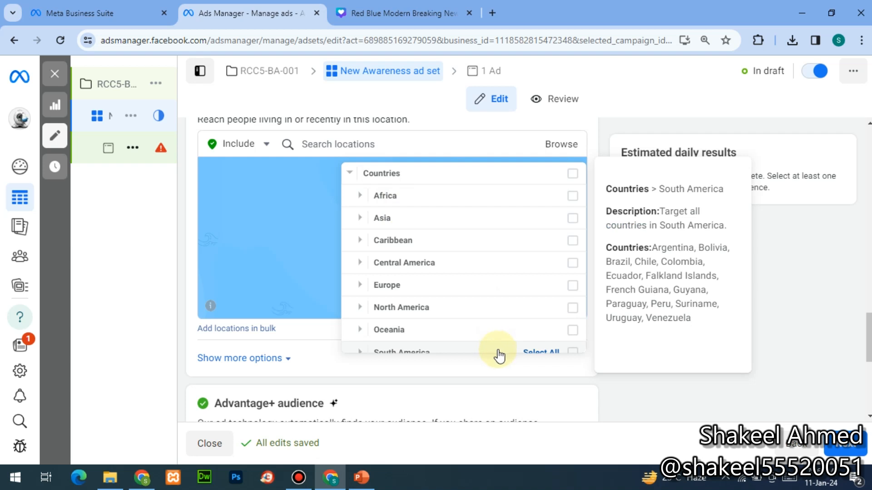
click(355, 335)
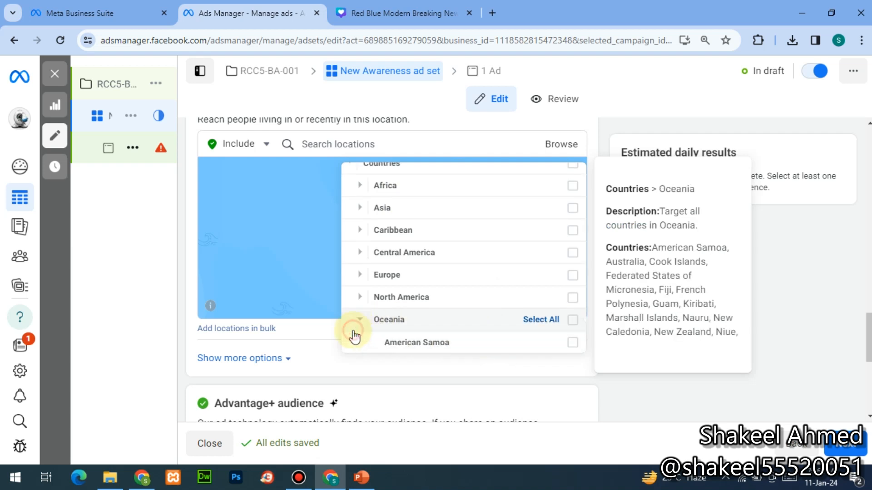
scroll(355, 336, down, 3)
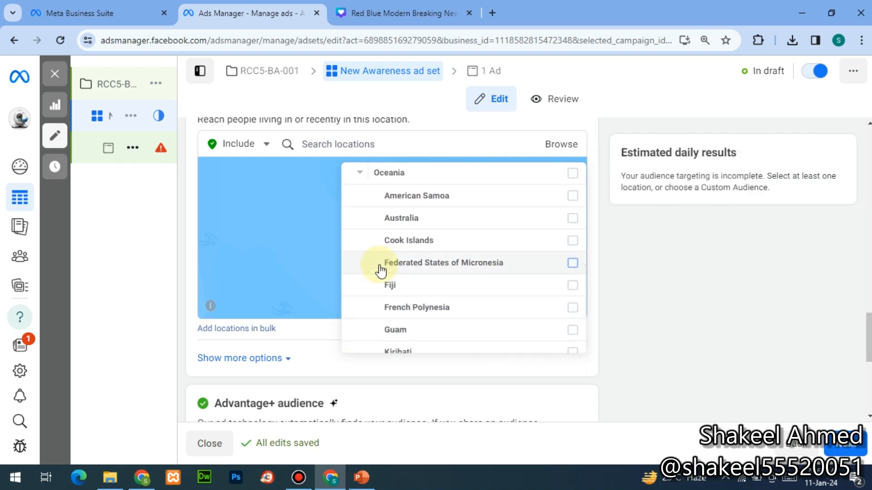
click(362, 175)
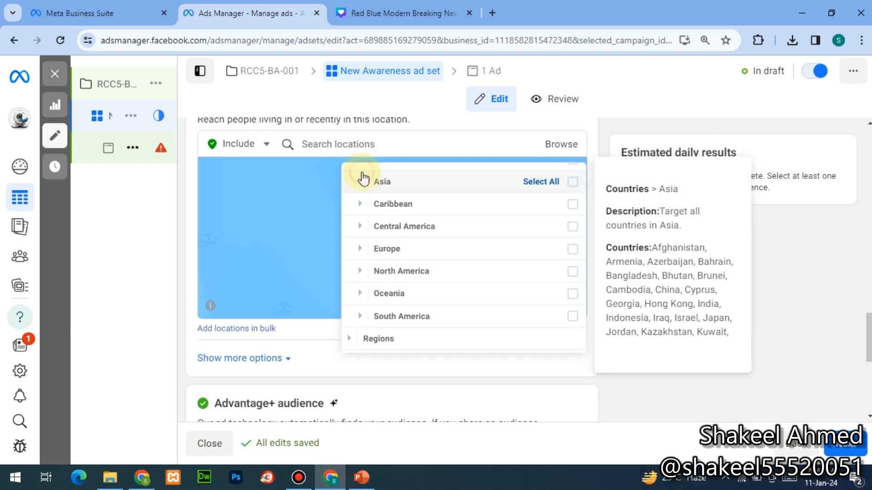
scroll(357, 173, up, 1)
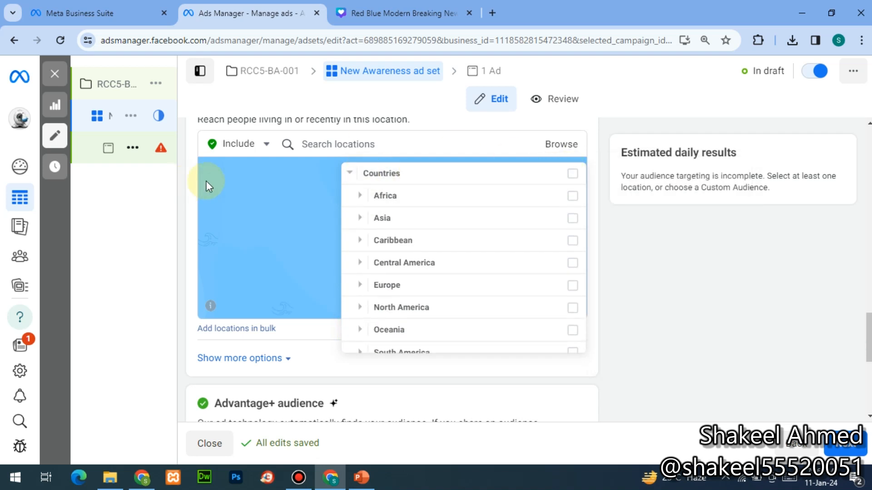
click(347, 178)
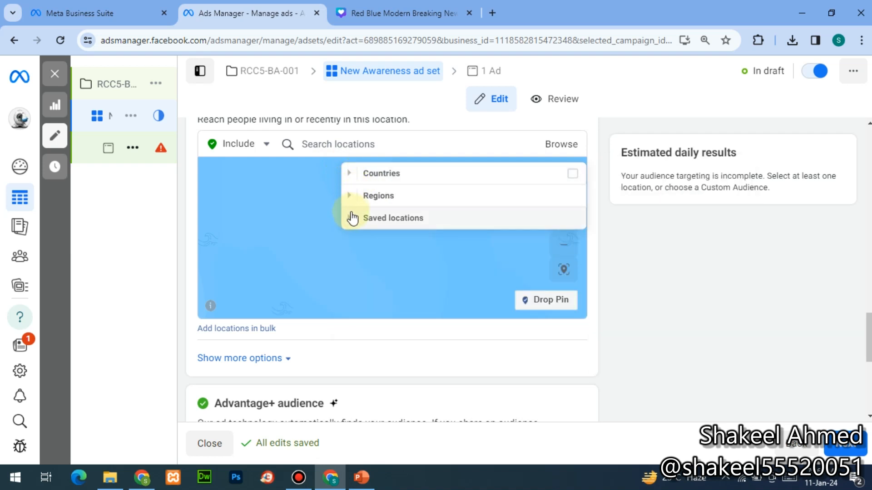
- Search the locations for Saddar and add Saddar, Karachi as a targeted location
click(327, 146)
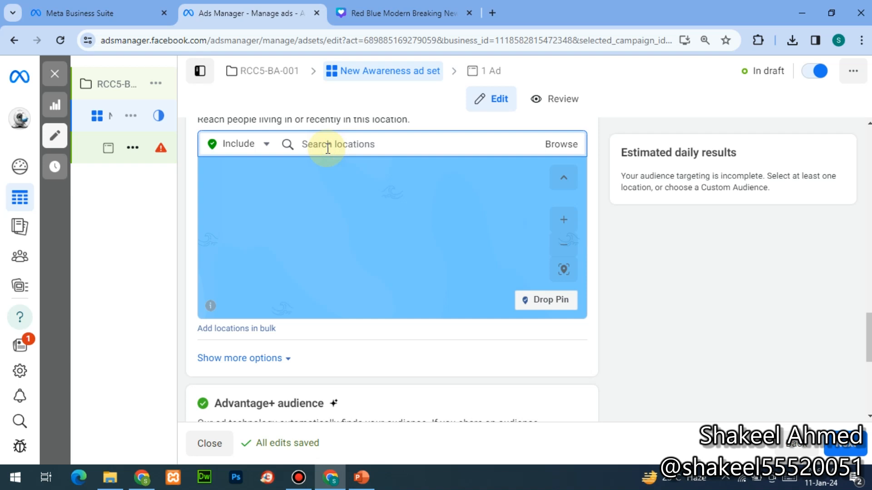
text(SADDAR)
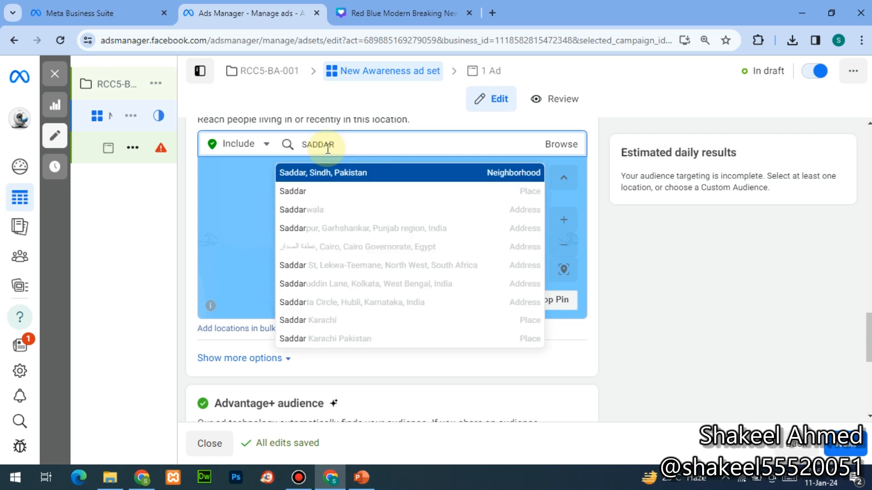
double_click(328, 149)
text(,)
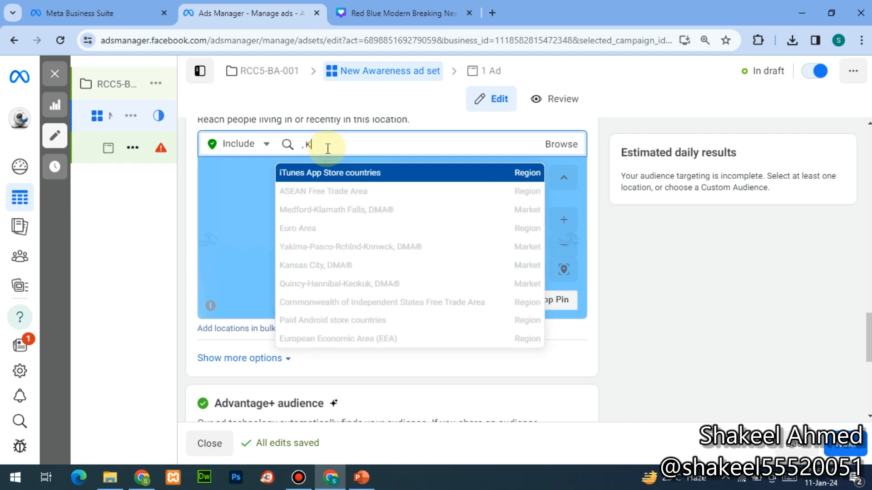
key(BackSpace)
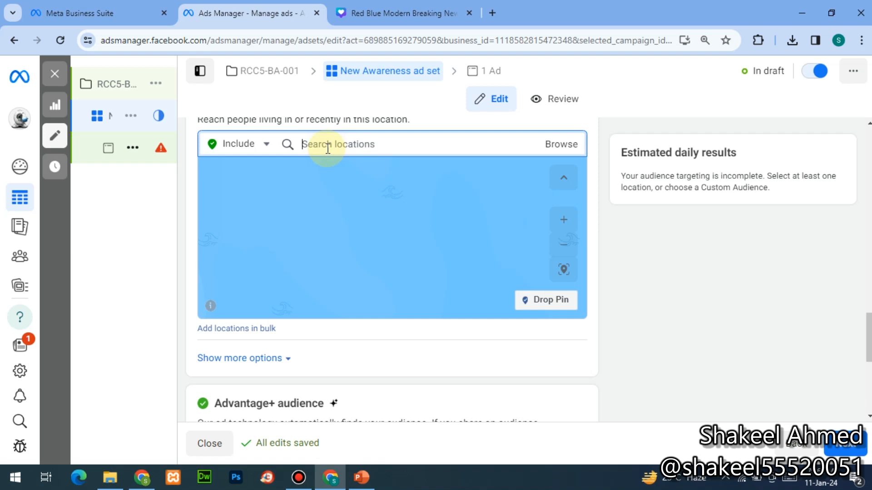
text(s)
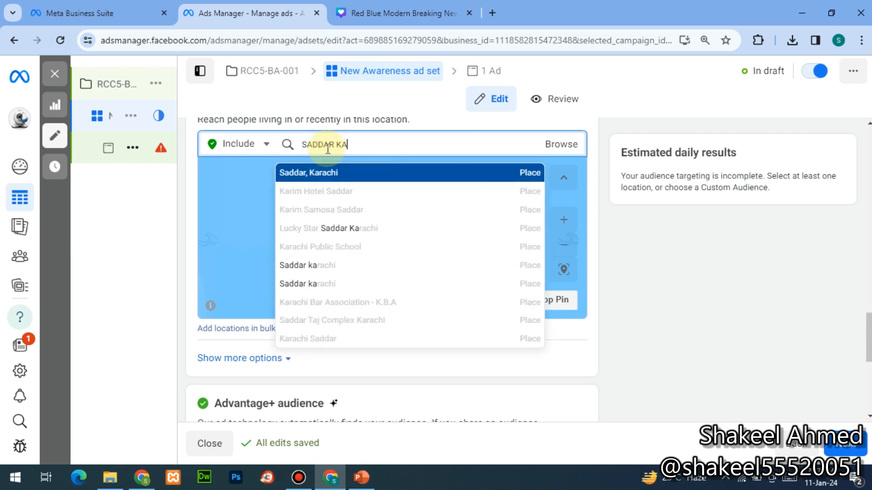
click(323, 174)
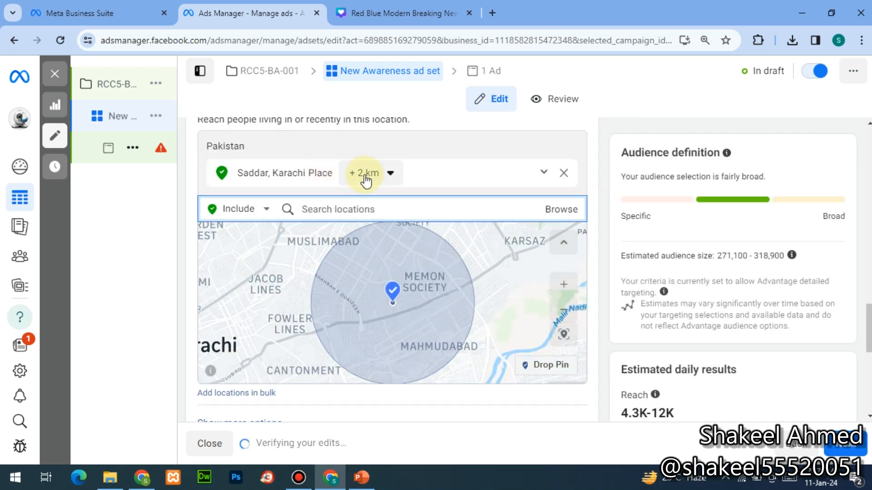
- Keep the targeting radius around Saddar, Karachi at 2 km
click(365, 176)
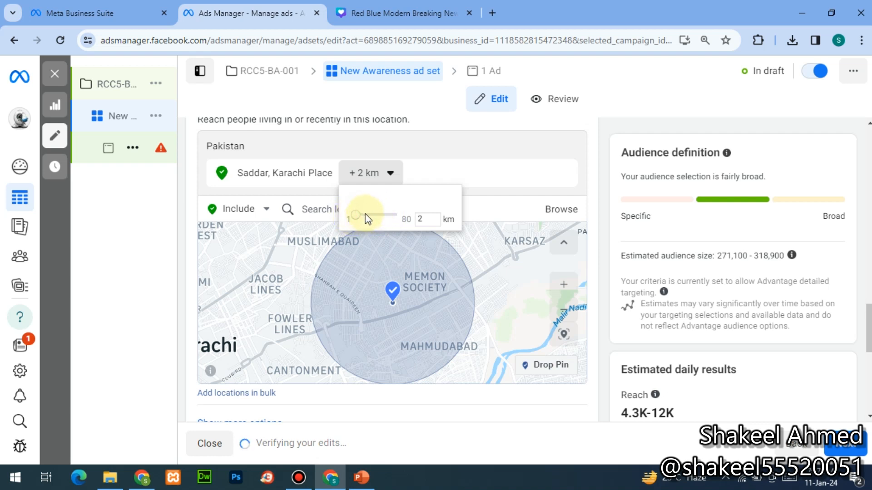
drag(362, 217, 358, 218)
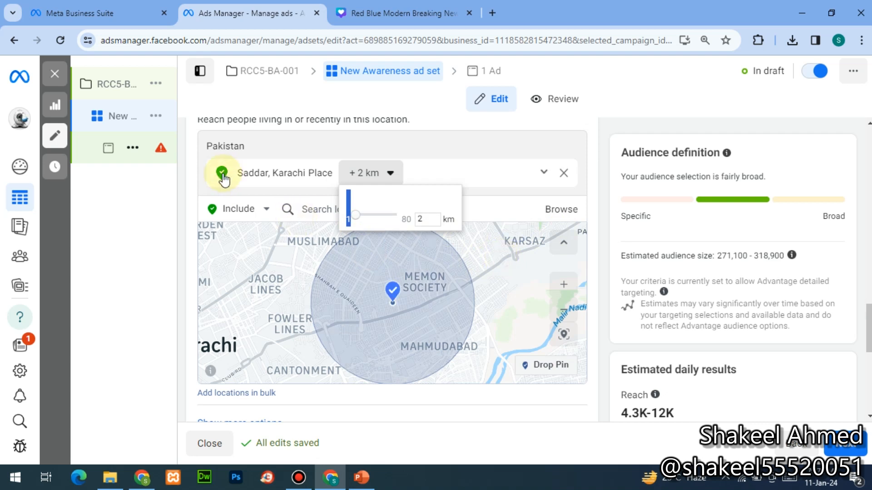
click(414, 171)
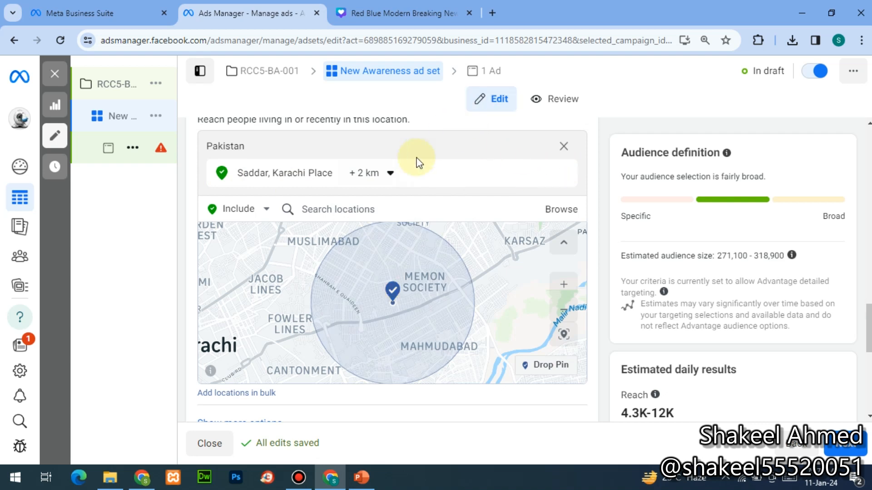
click(395, 207)
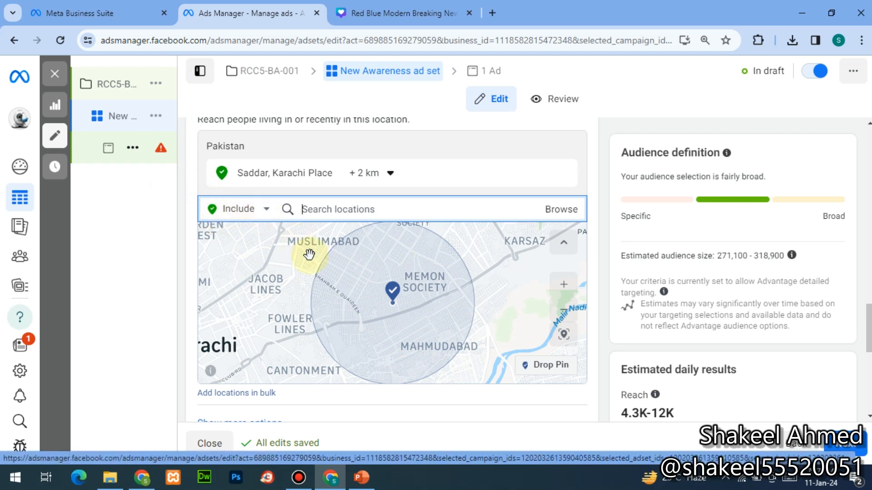
- Exclude Muslimabad Society, Karachi by switching to exclusions and searching 'MUSLIMABAD'
click(264, 210)
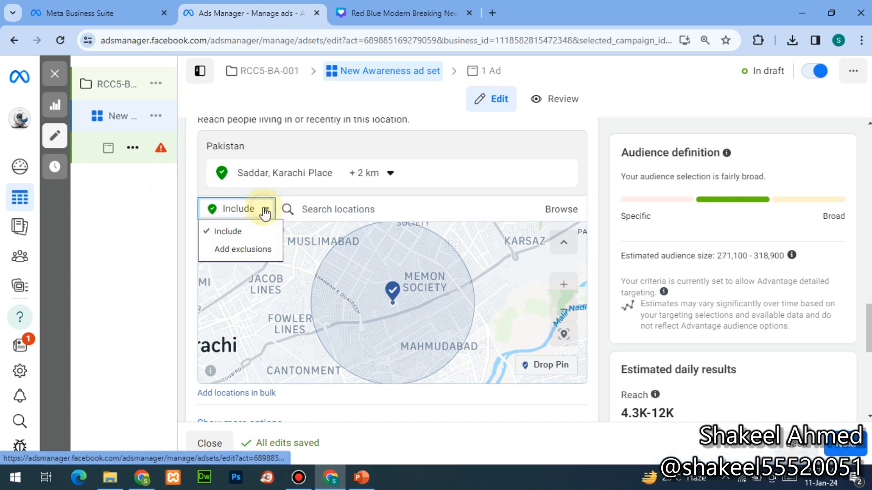
click(244, 249)
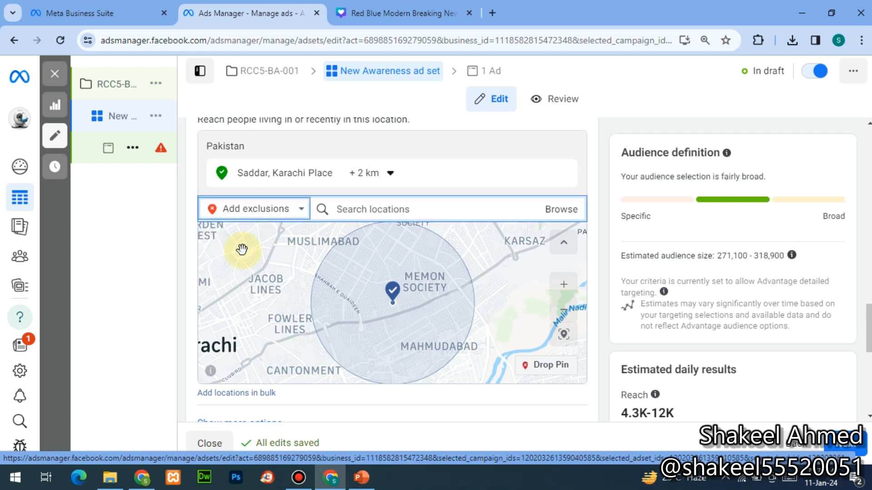
click(353, 205)
text(M)
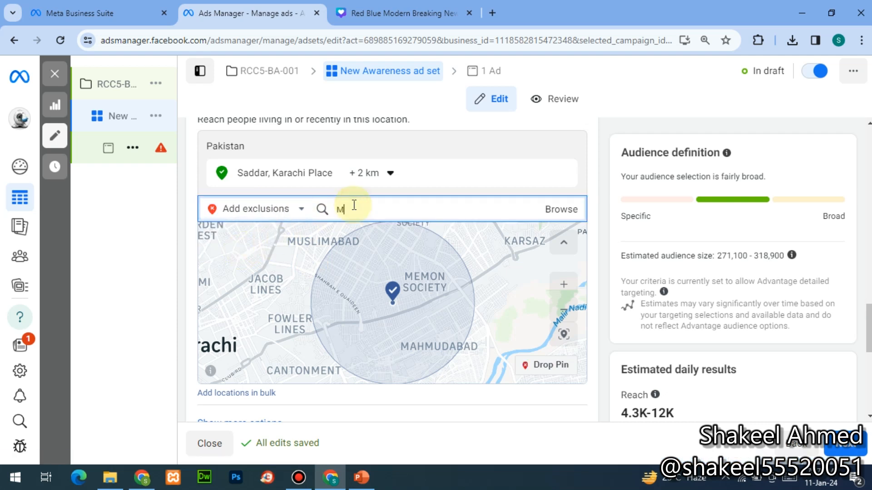
text(USLI)
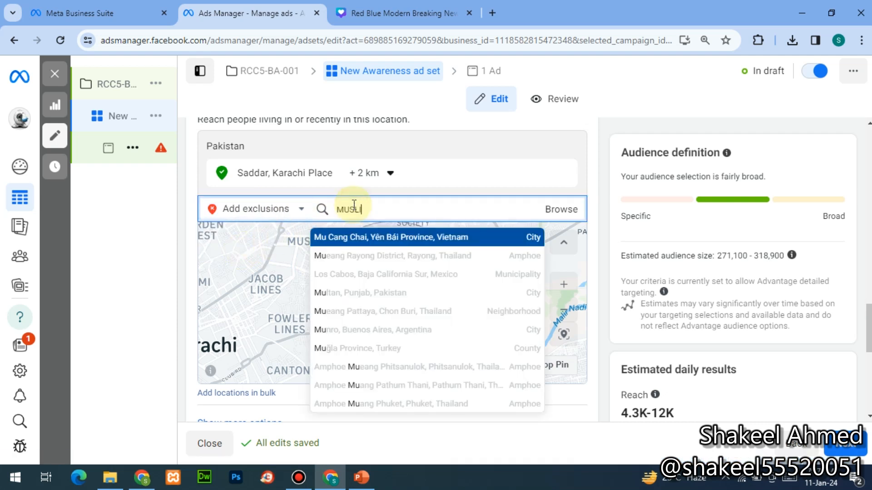
text(MABAD)
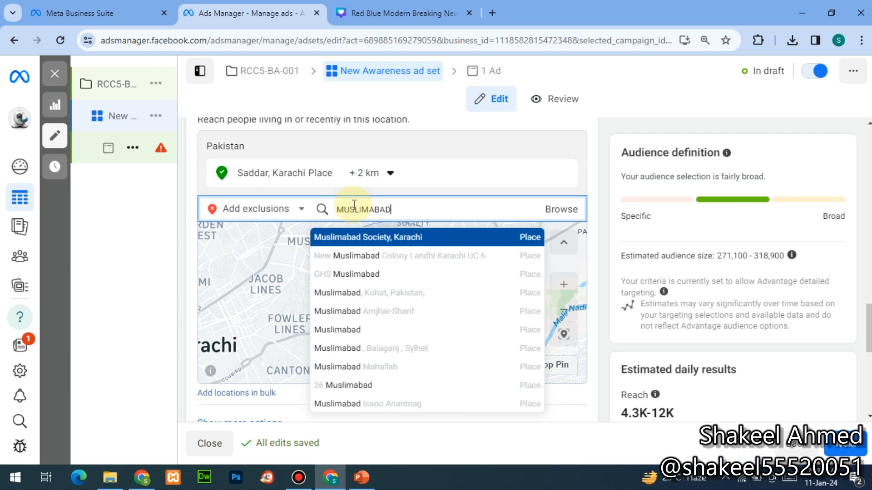
click(357, 235)
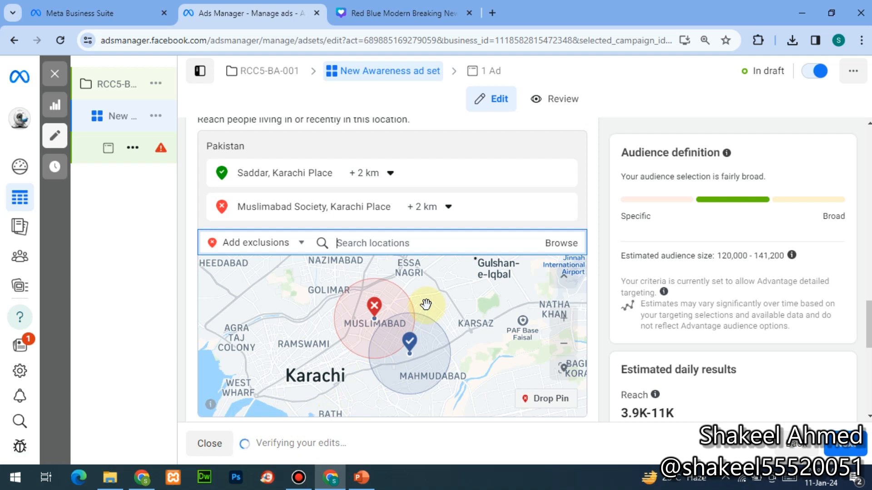
click(867, 416)
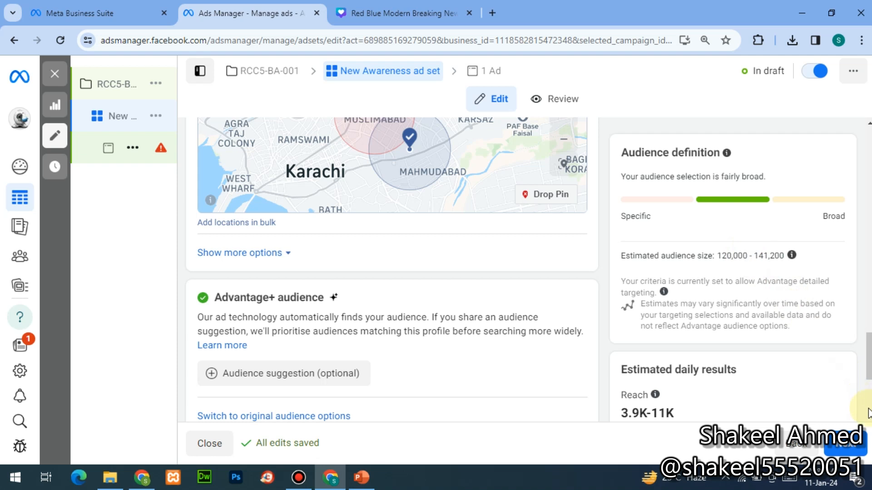
- Expand Audience suggestion under Advantage+ audience to show the Age, Gender and Detailed targeting fields
scroll(868, 422, down, 3)
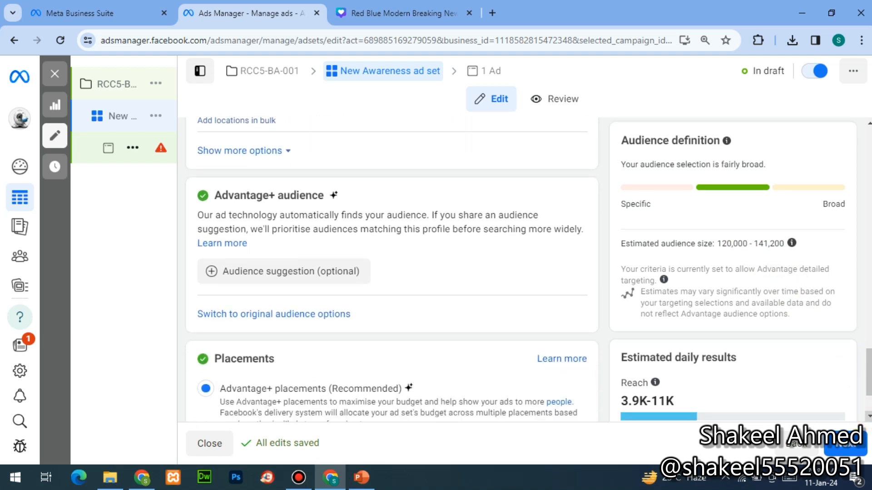
scroll(827, 370, down, 3)
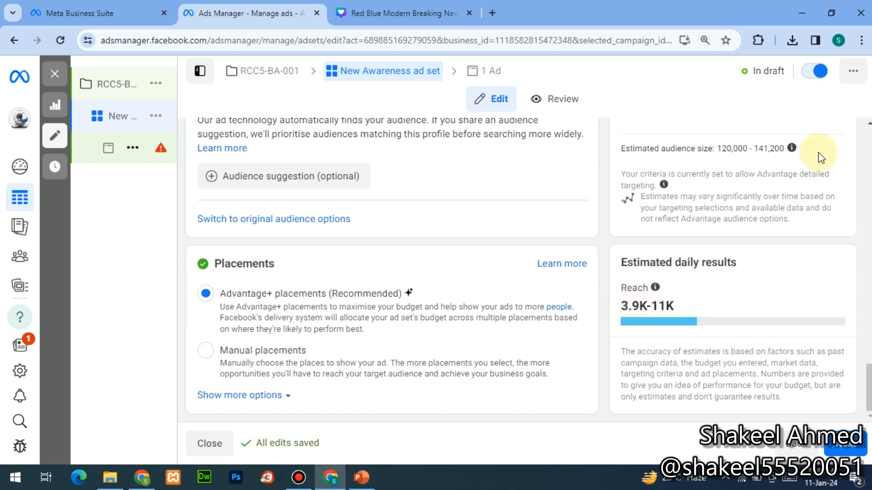
scroll(865, 122, up, 1)
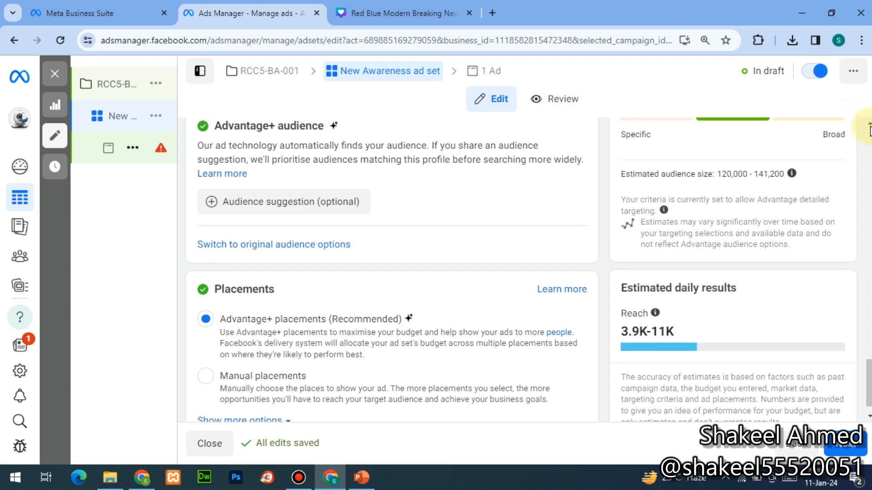
click(868, 123)
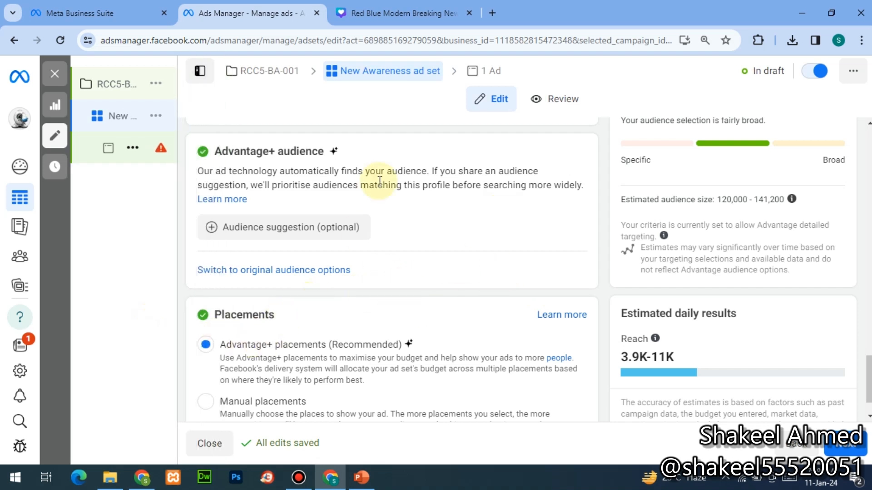
click(276, 229)
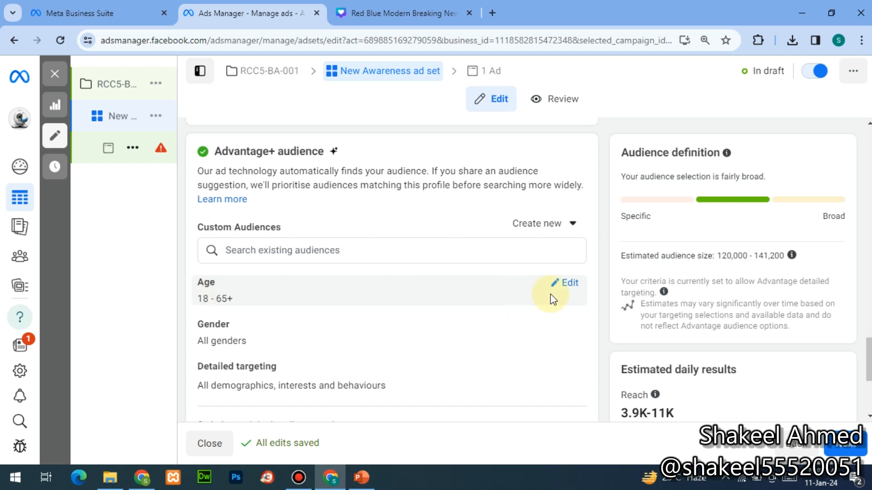
- Set the audience age range to a minimum of 25 and a maximum of 40
click(568, 284)
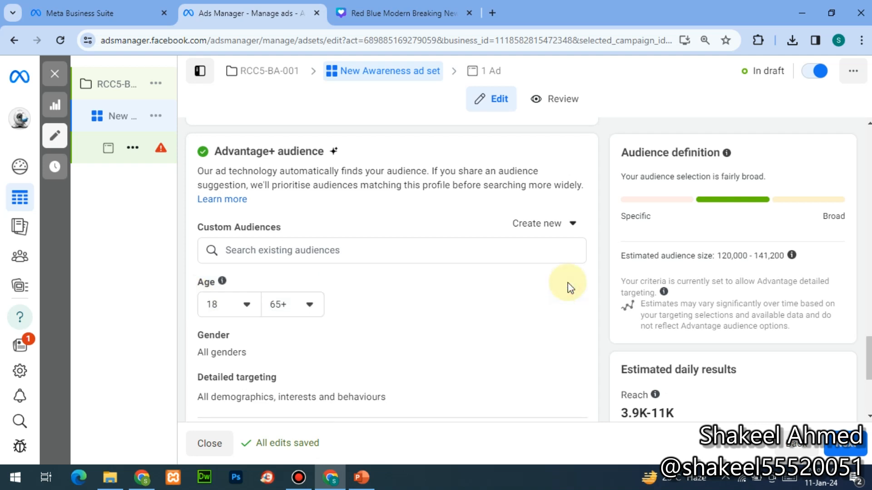
click(246, 306)
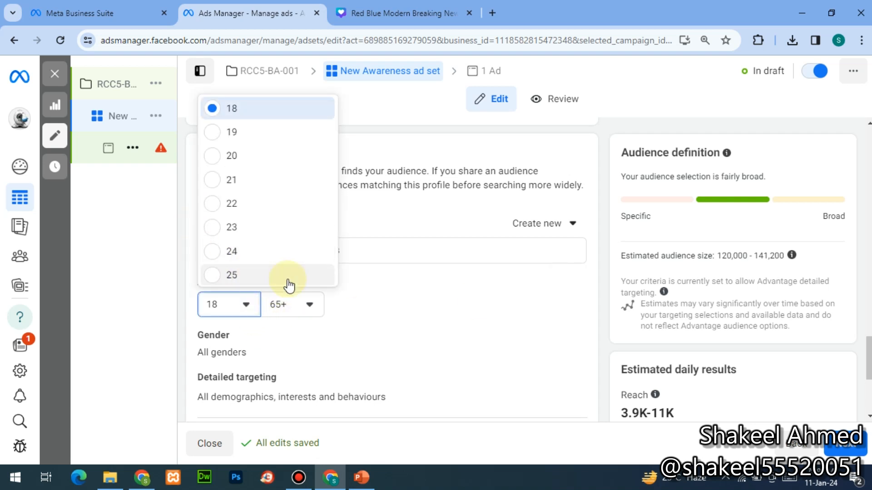
click(223, 281)
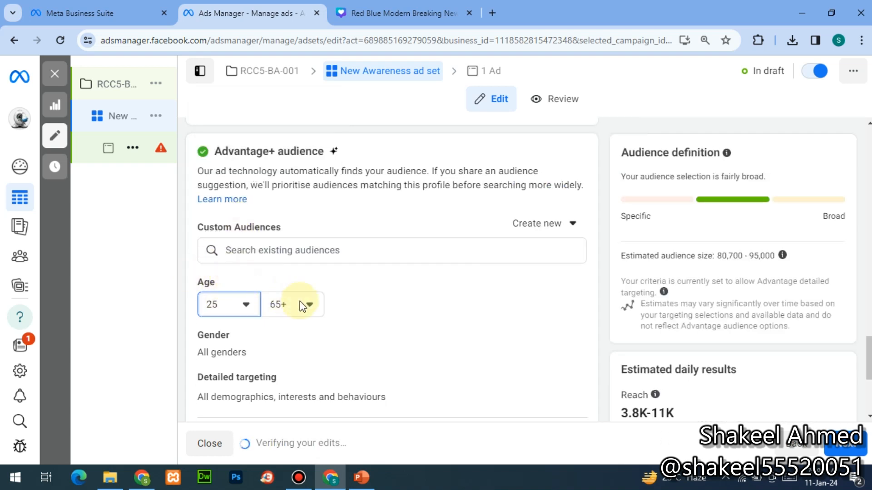
click(304, 304)
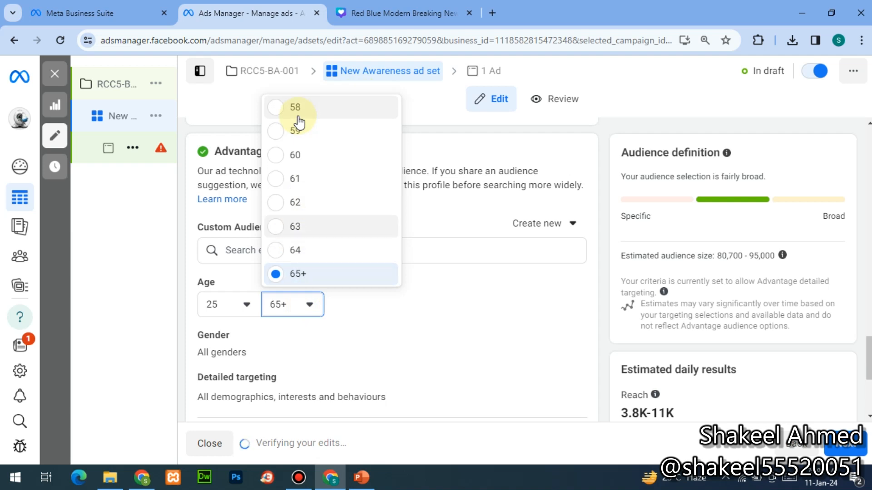
scroll(298, 121, up, 5)
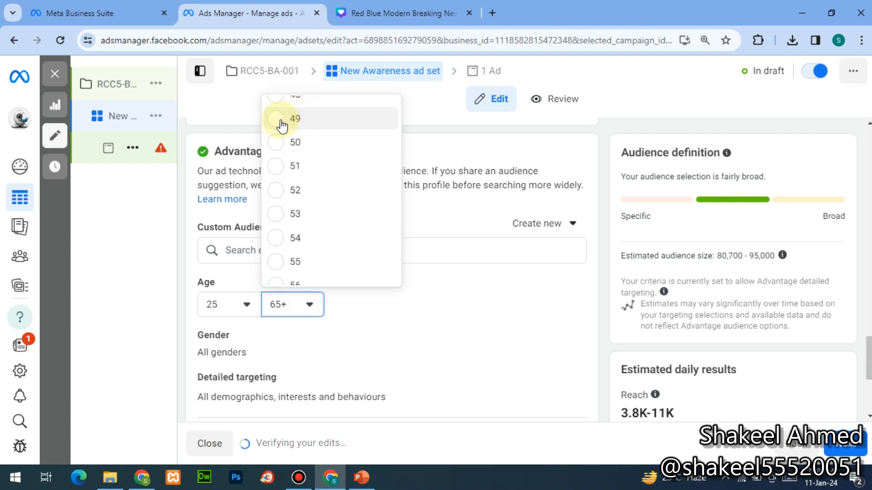
scroll(295, 122, up, 5)
click(279, 143)
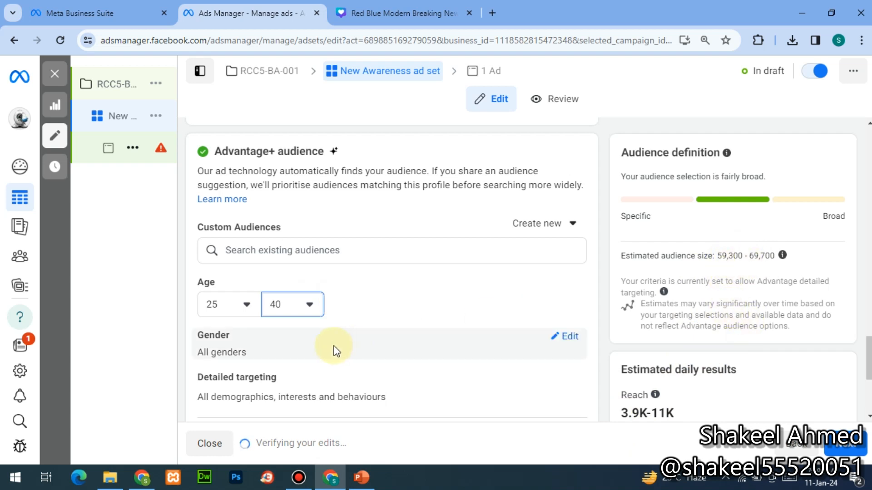
- View the Gender options, leaving all genders selected
click(567, 336)
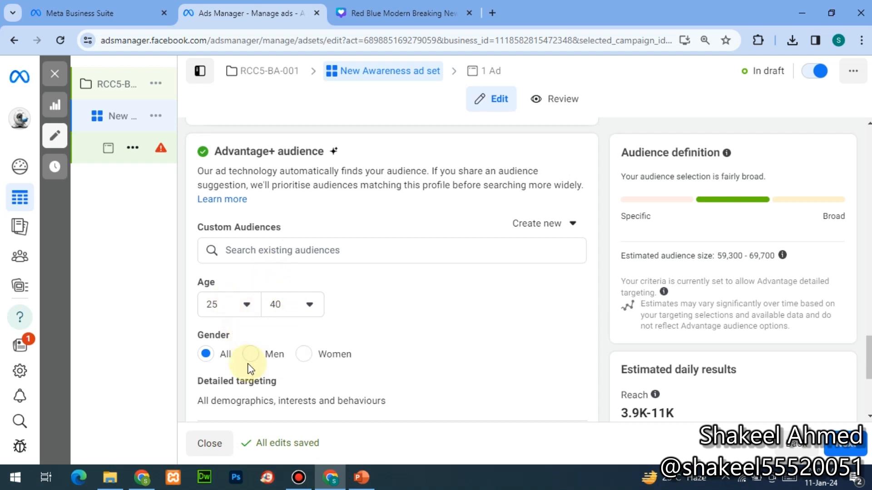
key(alt+Tab)
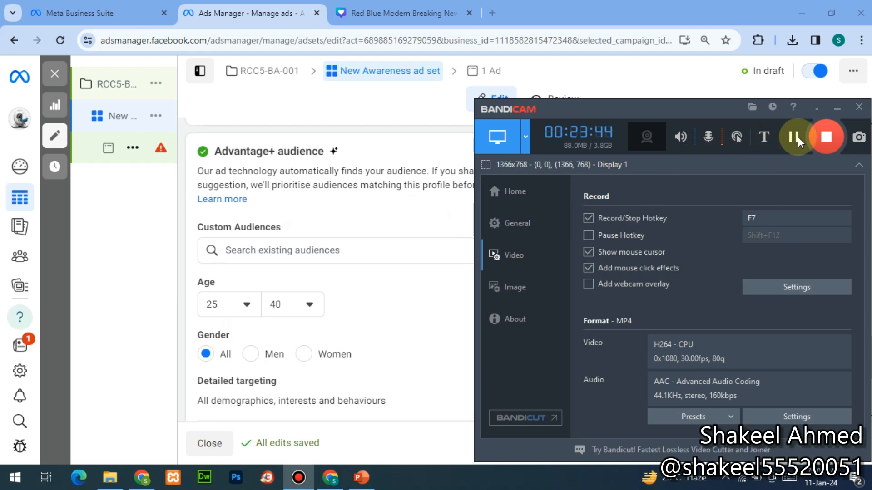
key(alt+Tab)
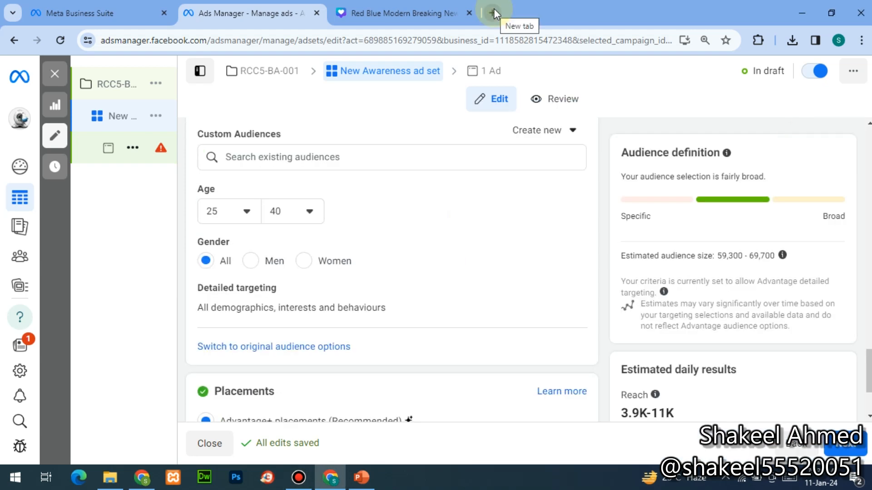
key(alt+Tab)
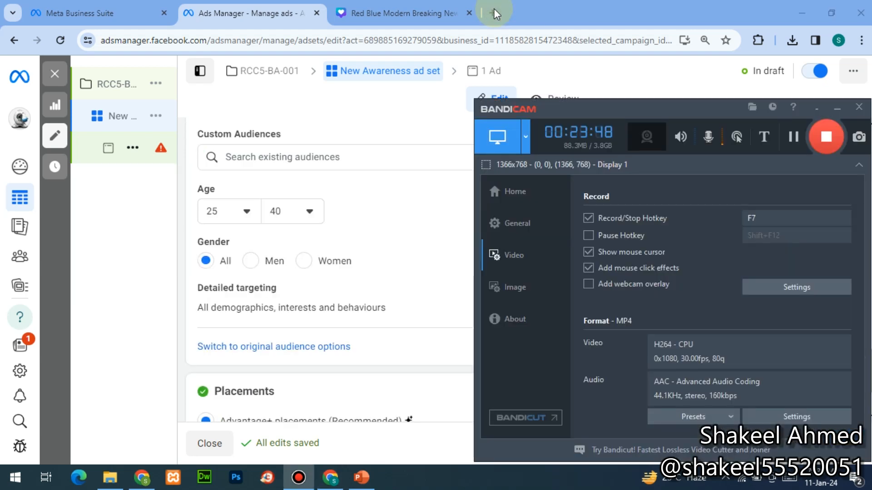
key(alt+Tab)
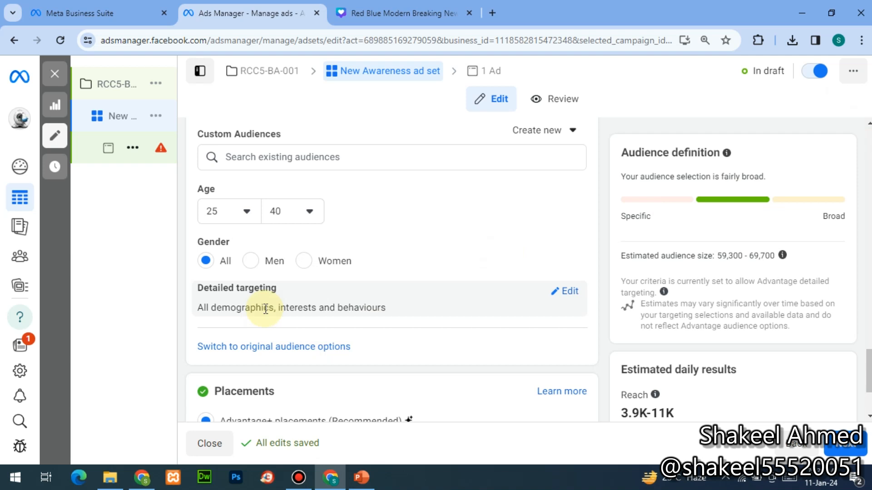
- Open Detailed targeting and browse the Demographics categories before searching
click(568, 295)
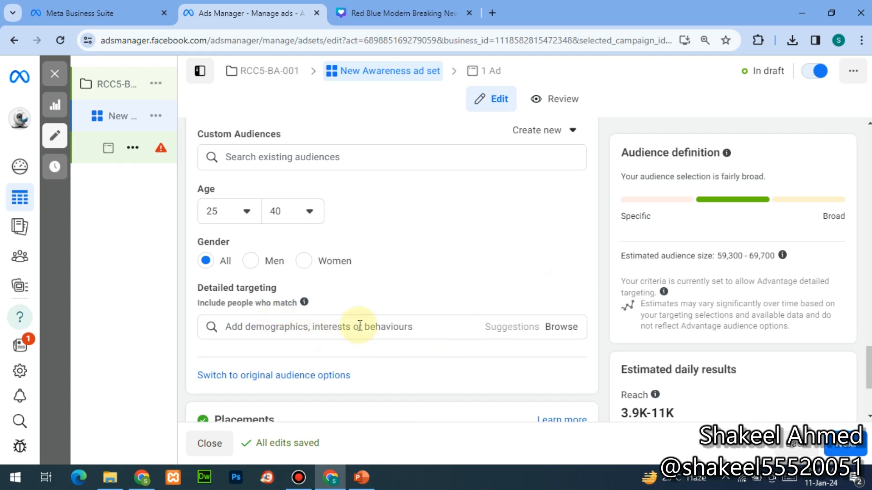
click(556, 333)
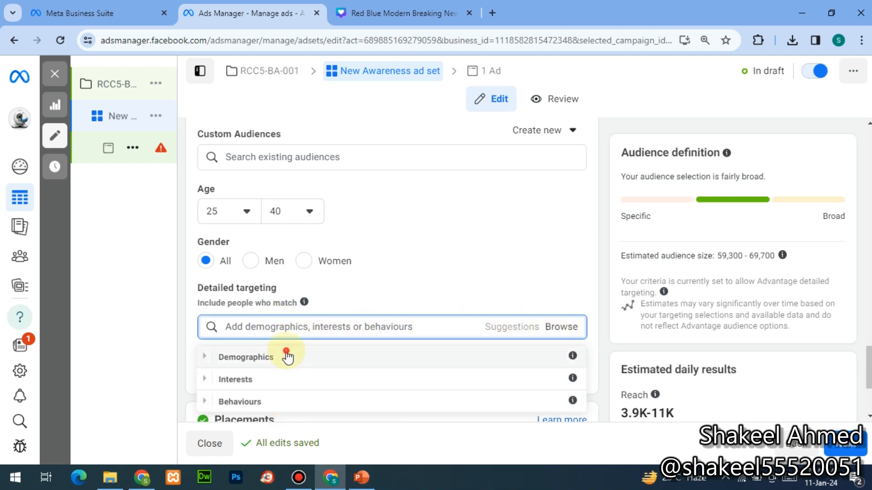
click(287, 357)
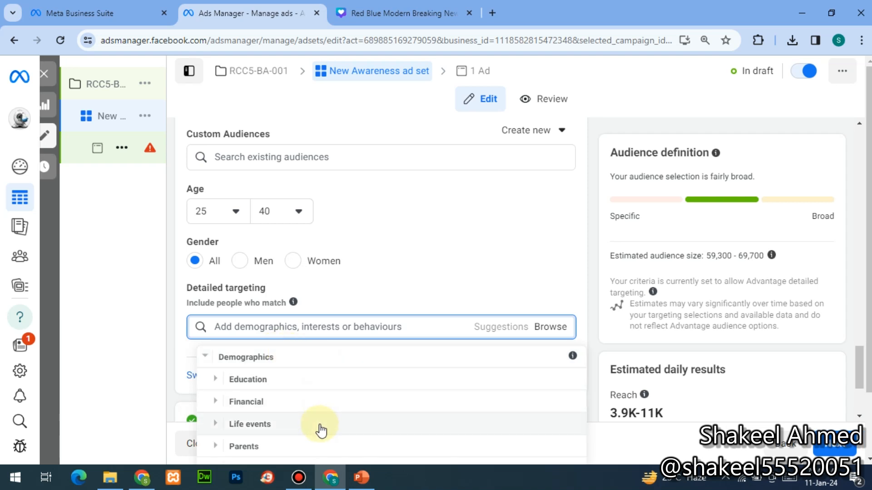
click(570, 264)
click(571, 327)
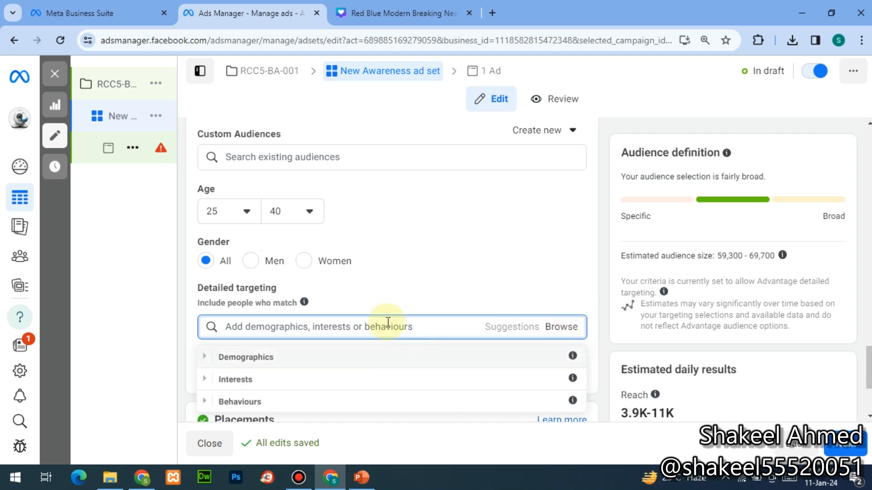
click(358, 326)
text(DI)
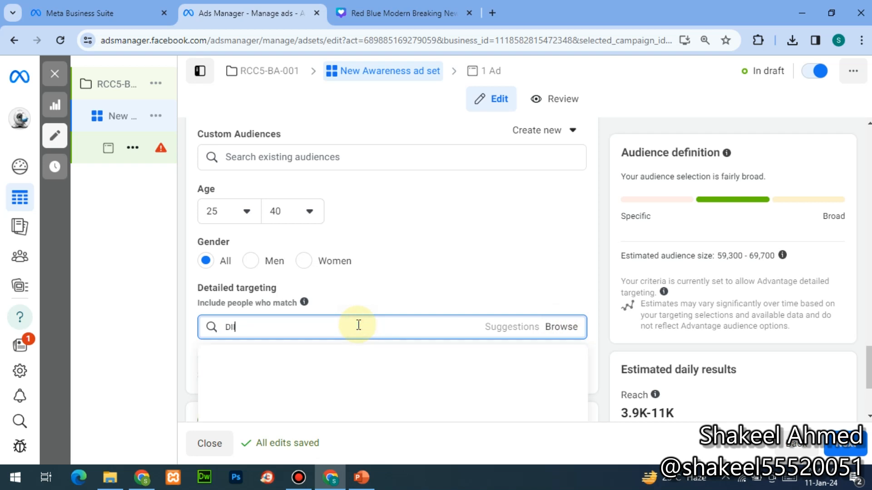
text(ITALGITAL MA)
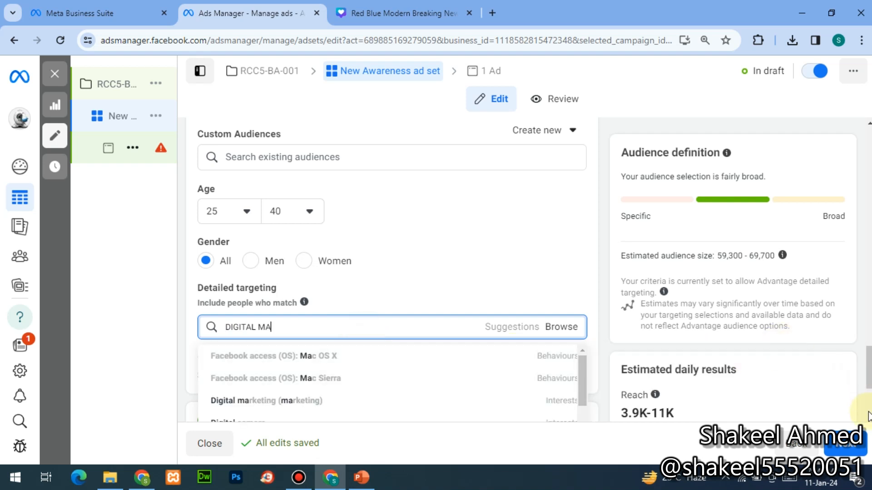
key(Escape)
scroll(273, 280, down, 2)
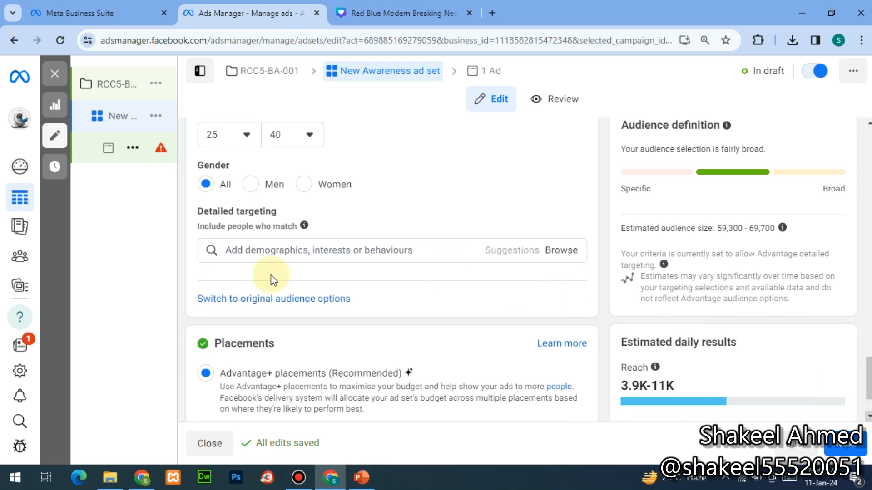
- Add Digital Marketing Strategist as an employer target from a 'DIGITAL MARKETING' search
click(406, 251)
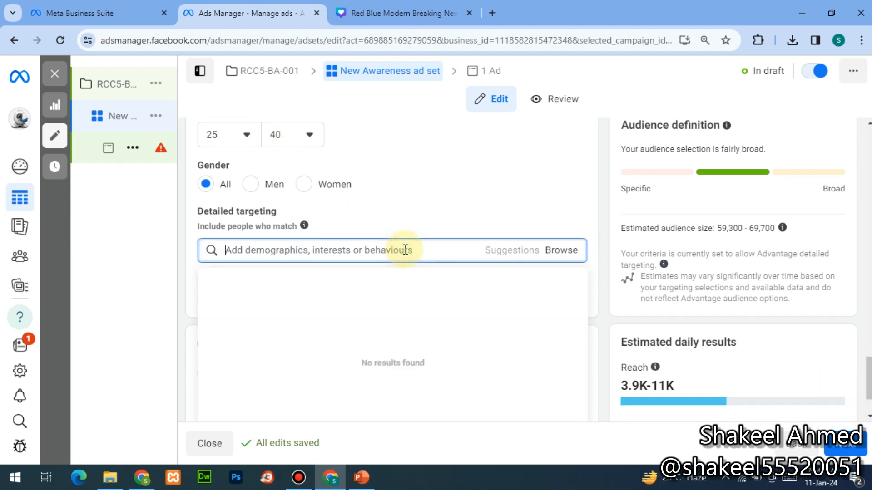
text(DIG)
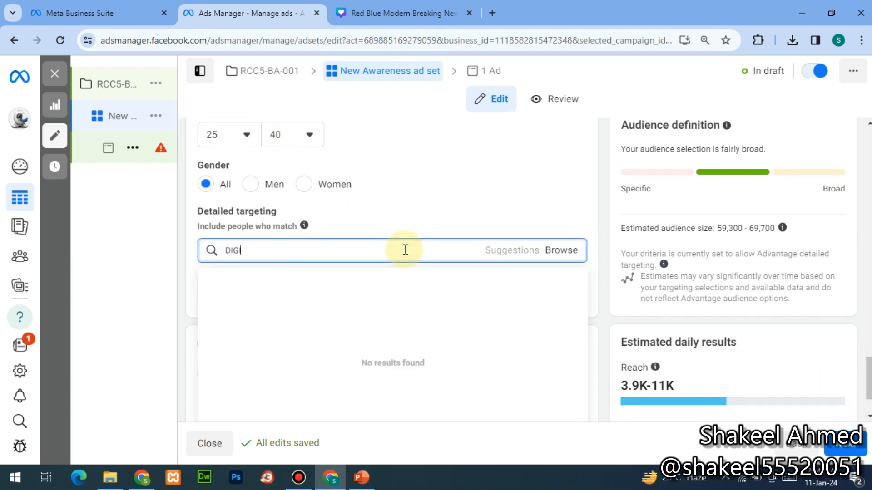
text(ITAL MARKETING)
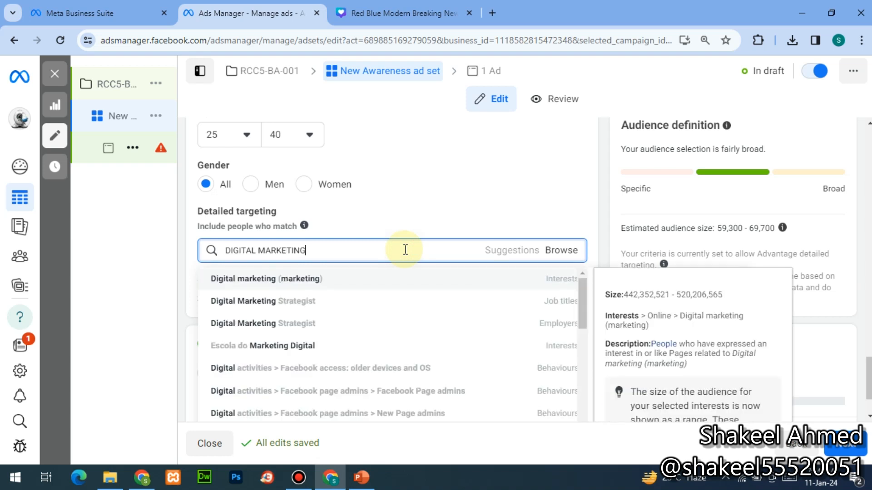
click(288, 322)
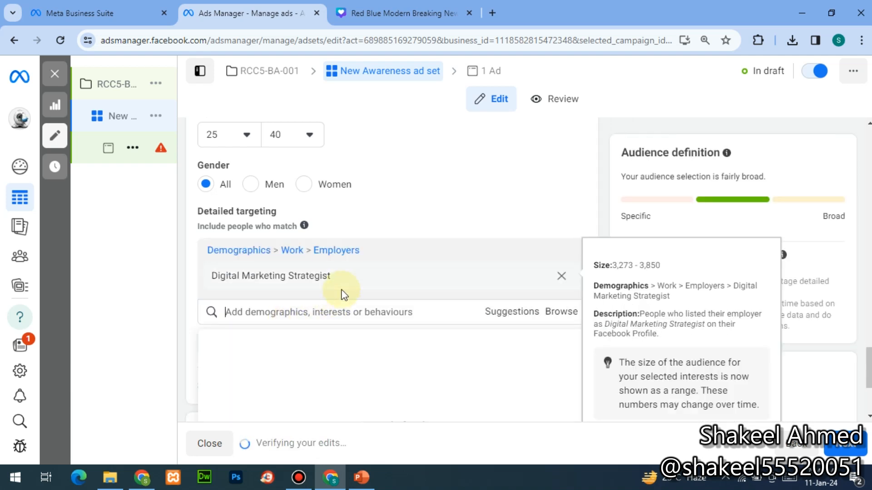
- Add the Brand (marketing) interest and the Social media employer to detailed targeting
click(336, 312)
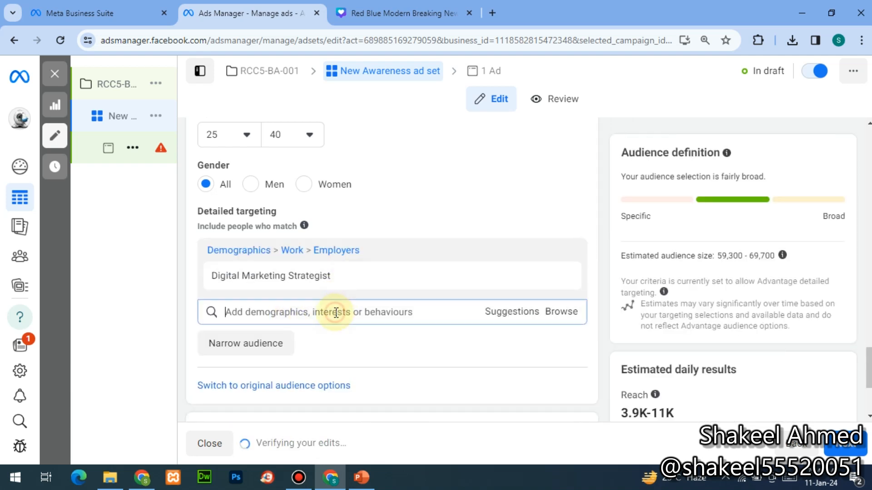
text(ma)
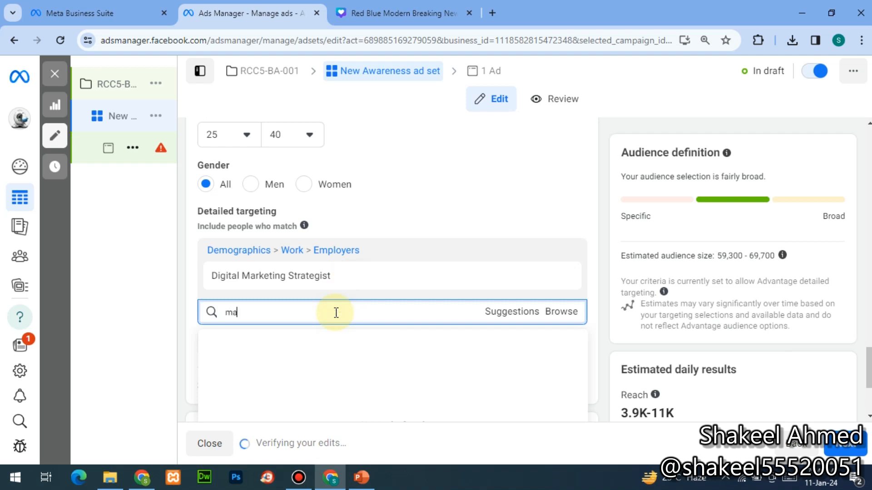
text(rke)
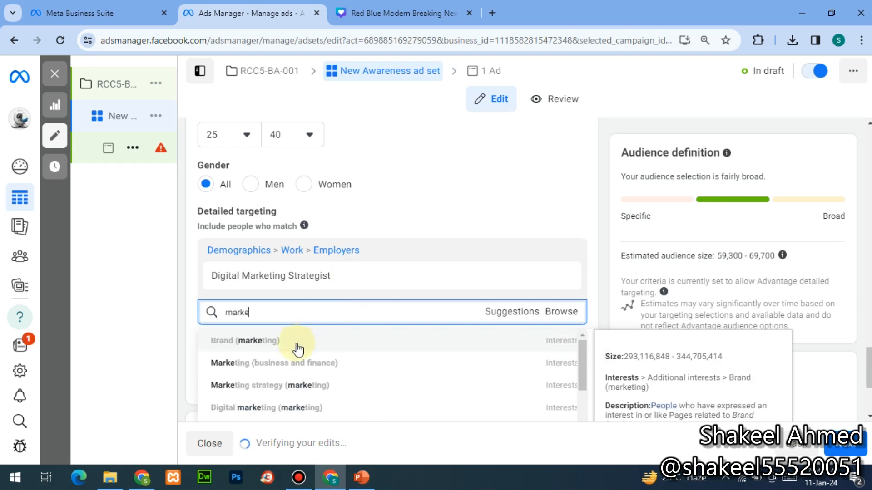
click(299, 345)
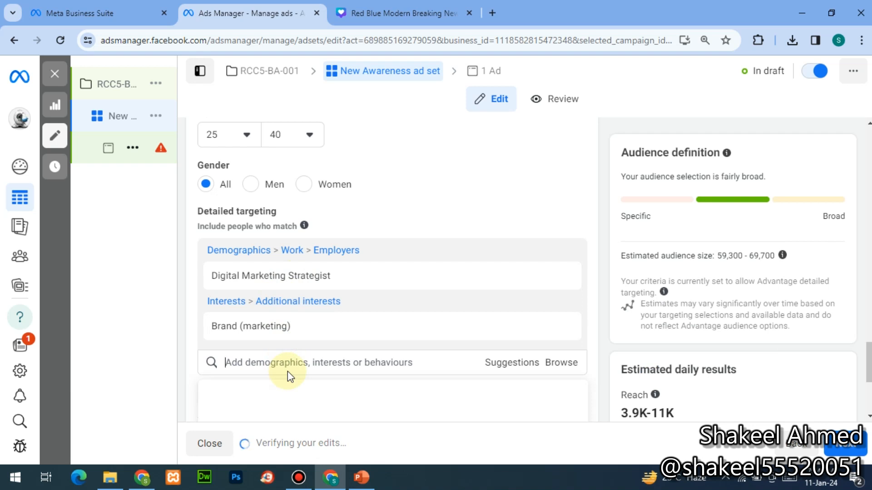
text(social media)
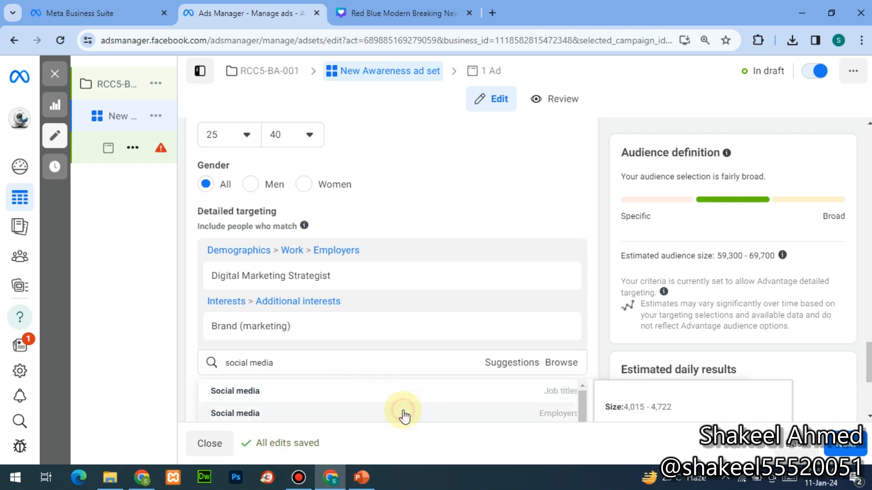
click(402, 415)
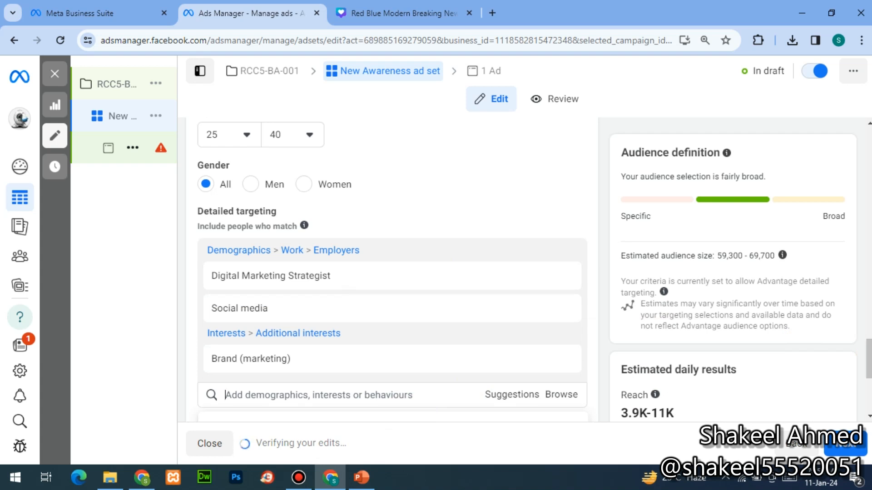
scroll(527, 408, down, 5)
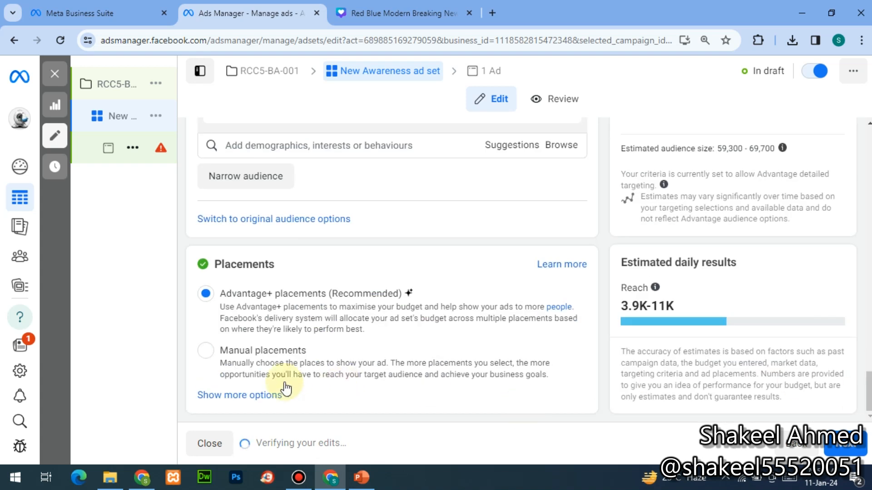
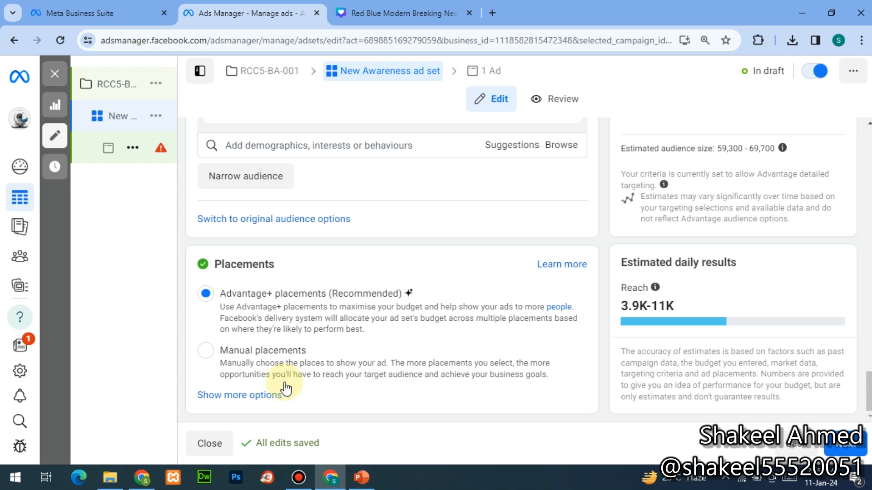
- Switch the ad set to Manual placements and review the placement list
click(232, 351)
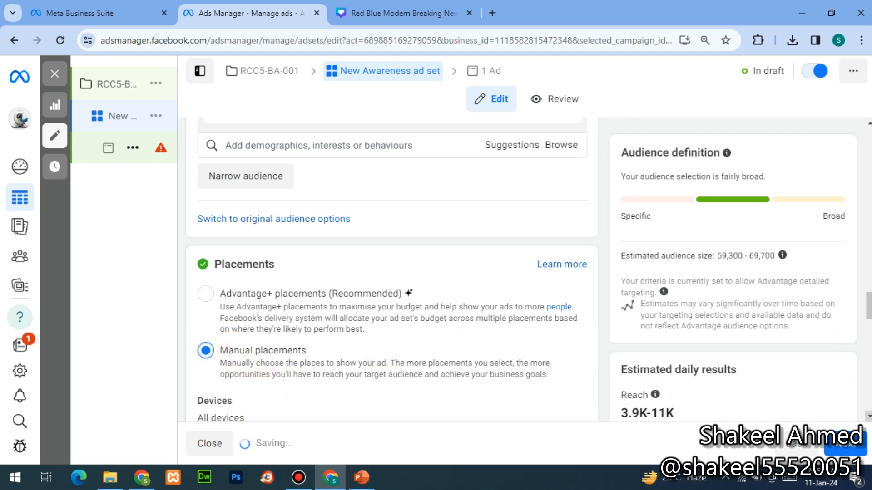
click(869, 415)
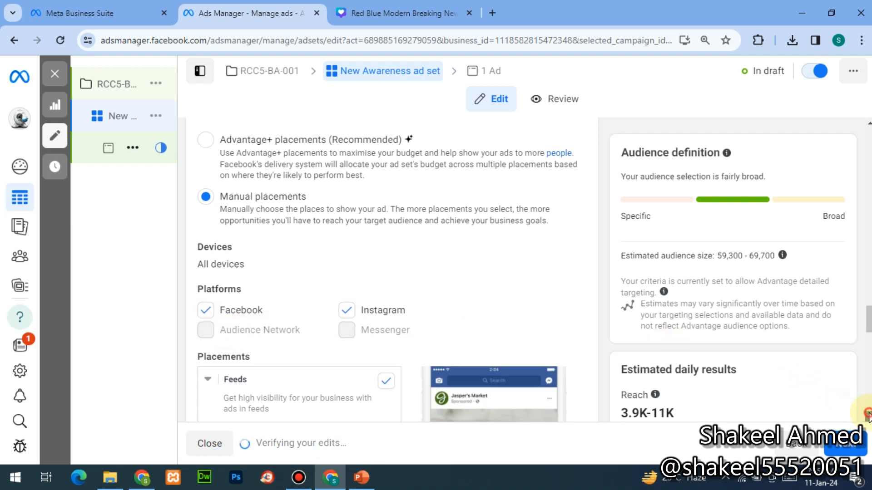
scroll(427, 335, down, 3)
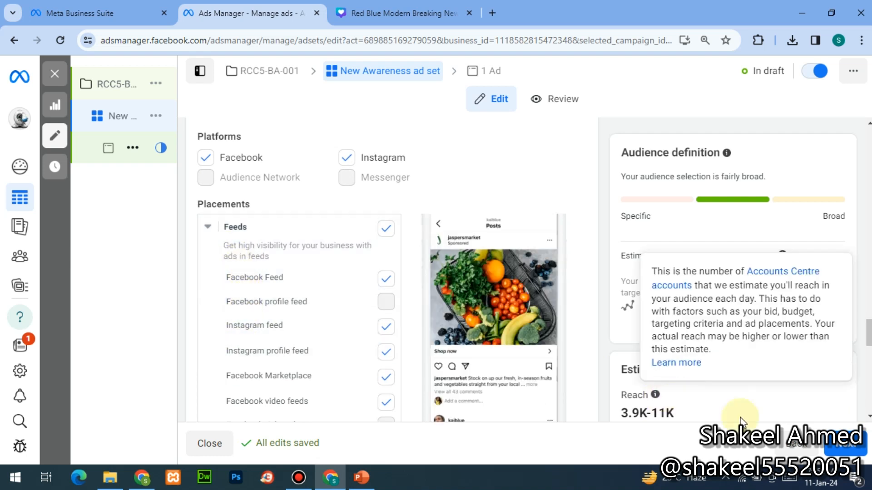
click(869, 416)
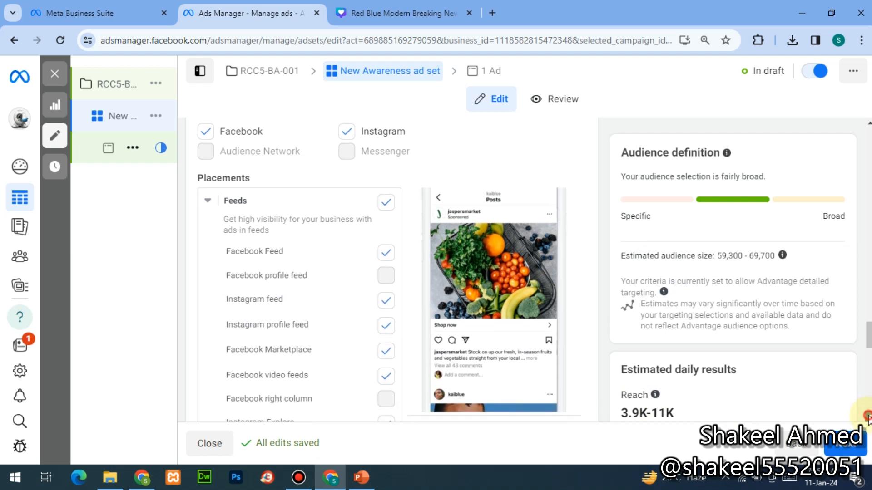
click(869, 416)
click(868, 415)
click(868, 416)
click(868, 416)
click(868, 416)
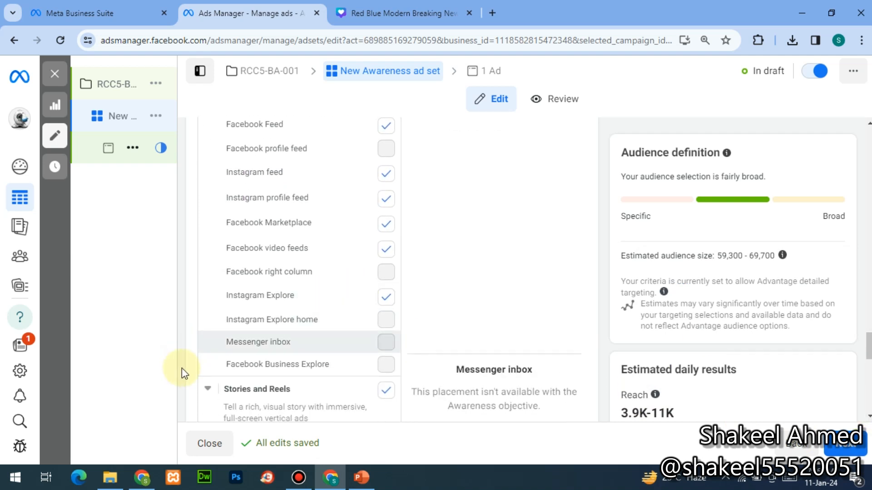
click(868, 416)
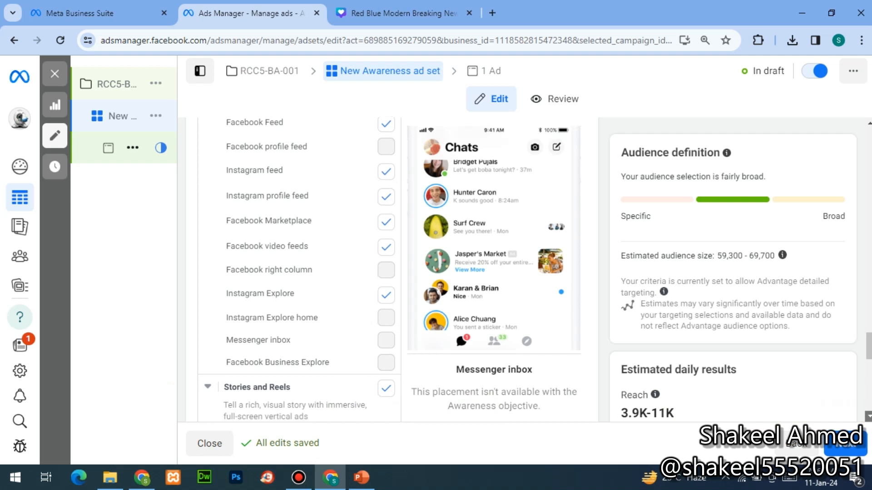
click(868, 416)
click(868, 416)
scroll(298, 268, down, 5)
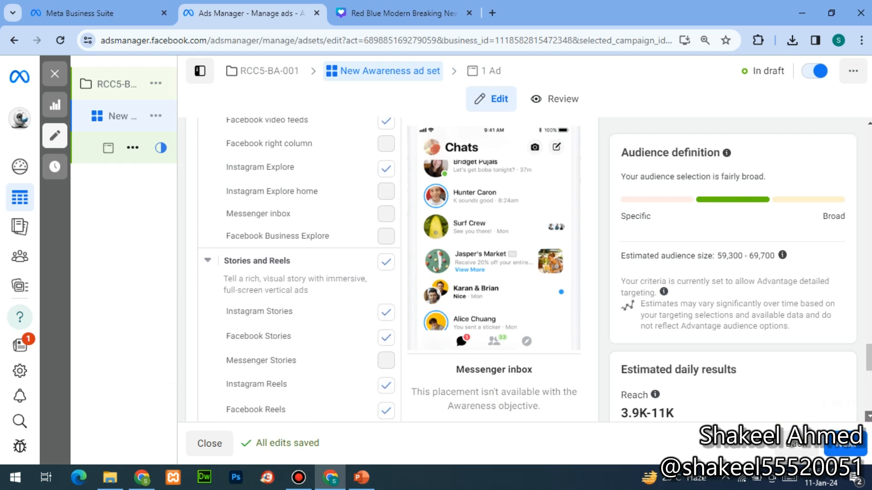
scroll(298, 267, down, 5)
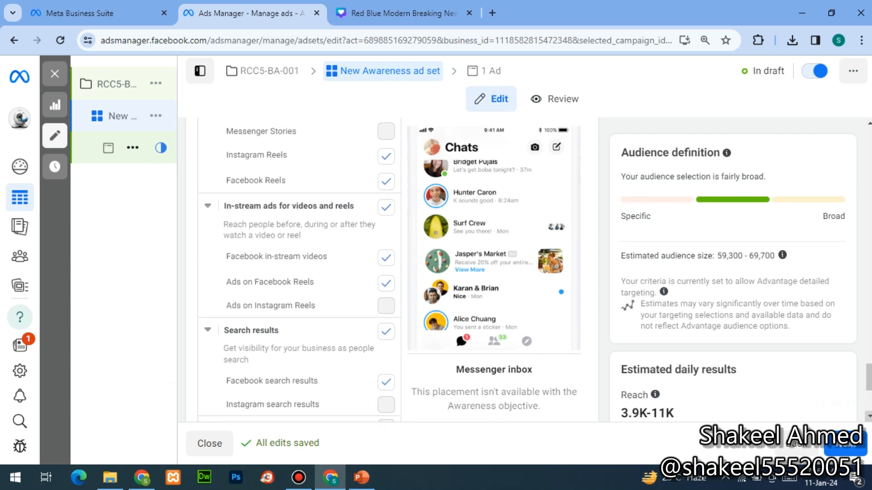
scroll(299, 268, down, 3)
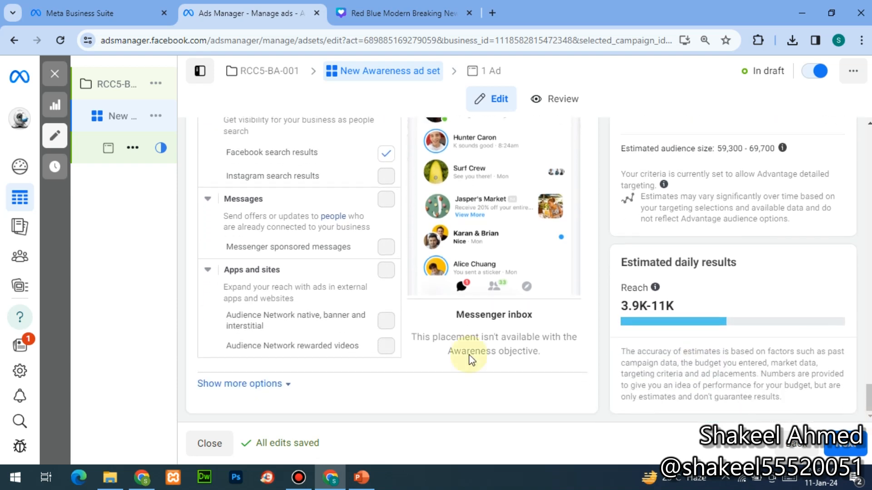
- Expand the extra placement options for devices, Wi-Fi only and skippable ads
click(234, 385)
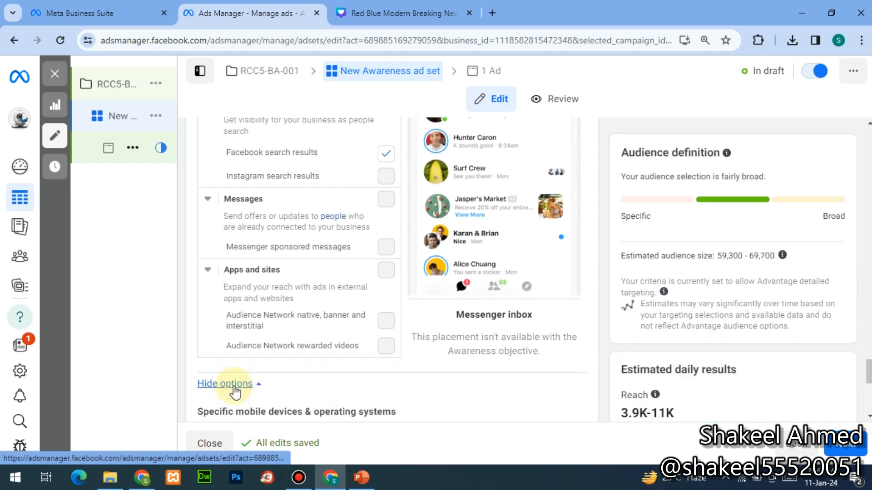
scroll(234, 391, down, 2)
scroll(234, 386, down, 2)
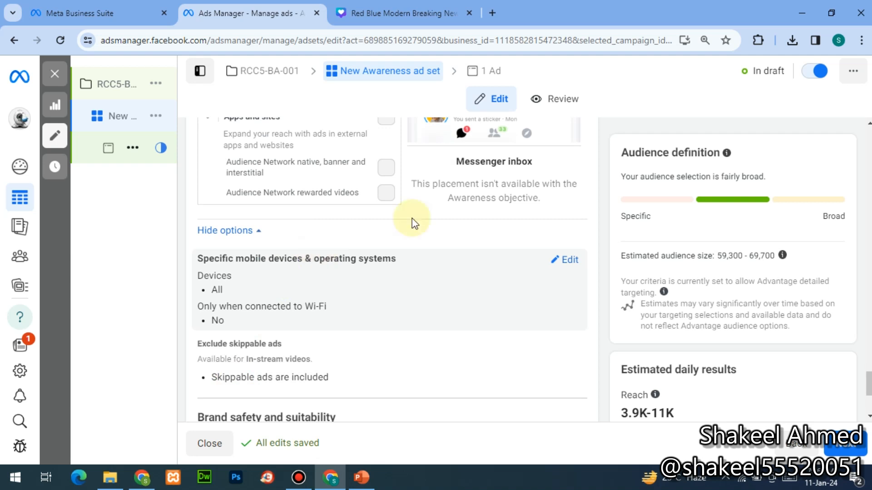
- Limit mobile device targeting to Android devices only, covering Android smartphones and tablets
click(567, 261)
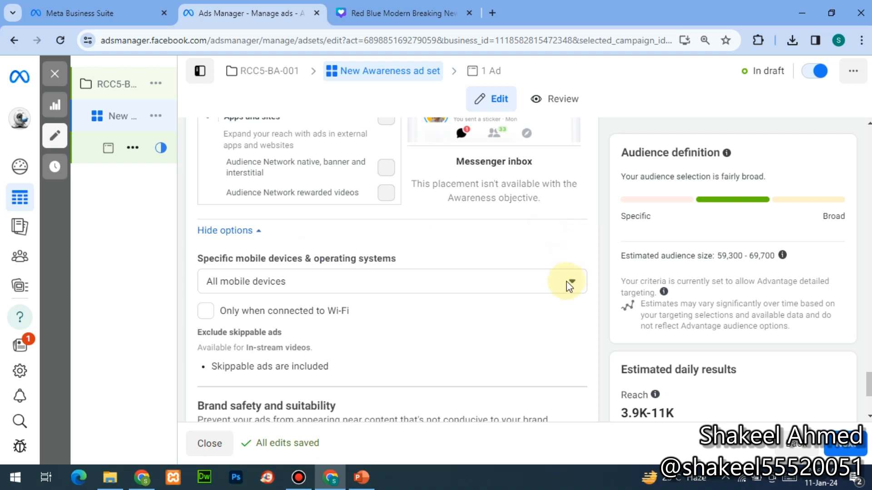
click(569, 281)
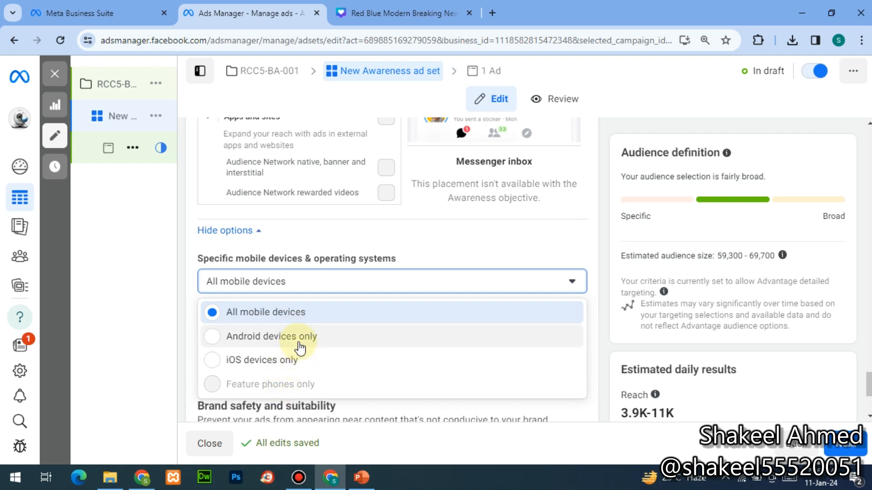
click(299, 347)
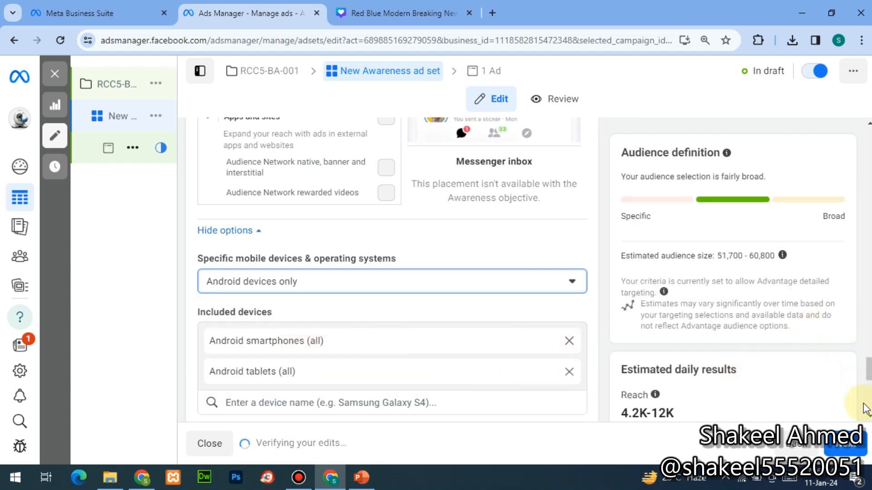
scroll(863, 368, down, 3)
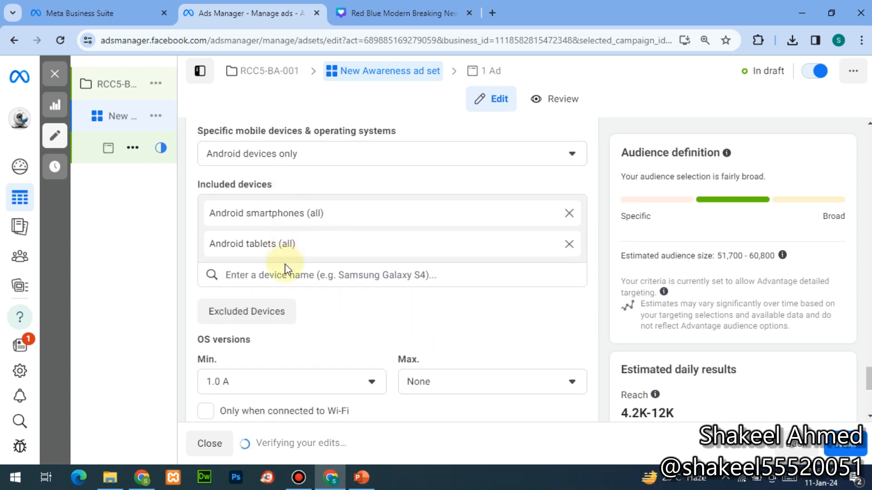
- Add Infinix Hot 11 and Samsung Devices to the included devices
click(289, 278)
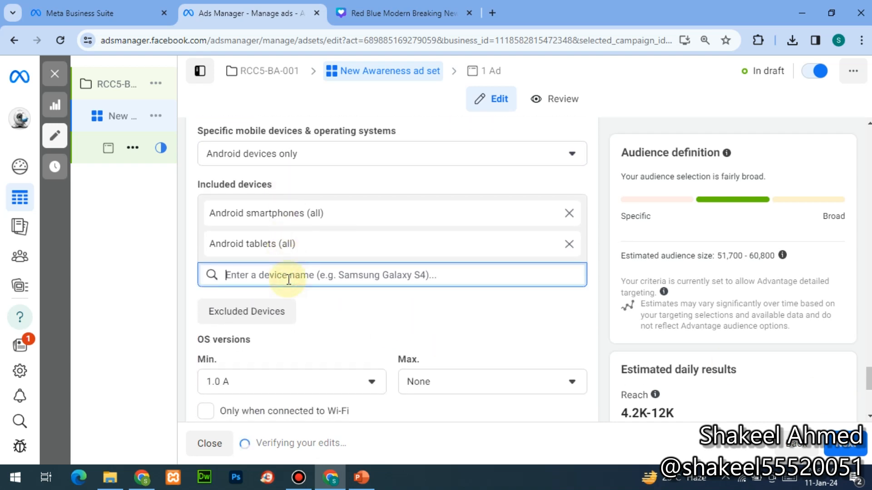
text(samsung)
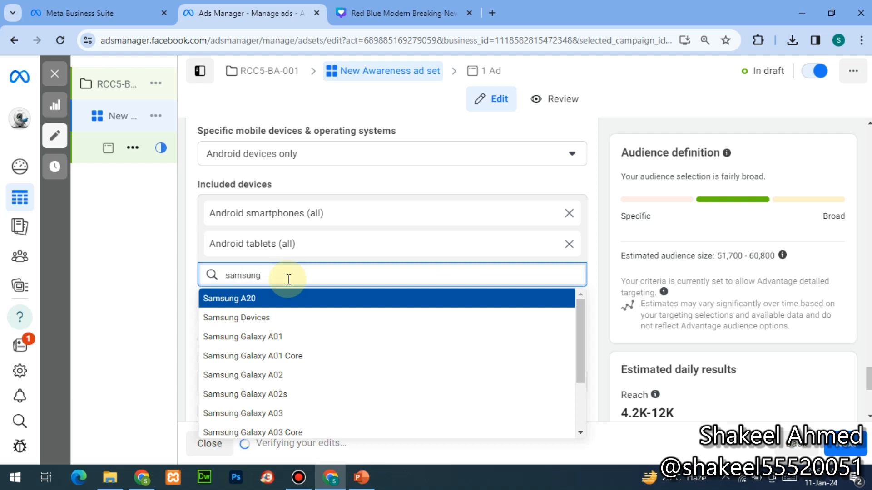
key(ctrl+a)
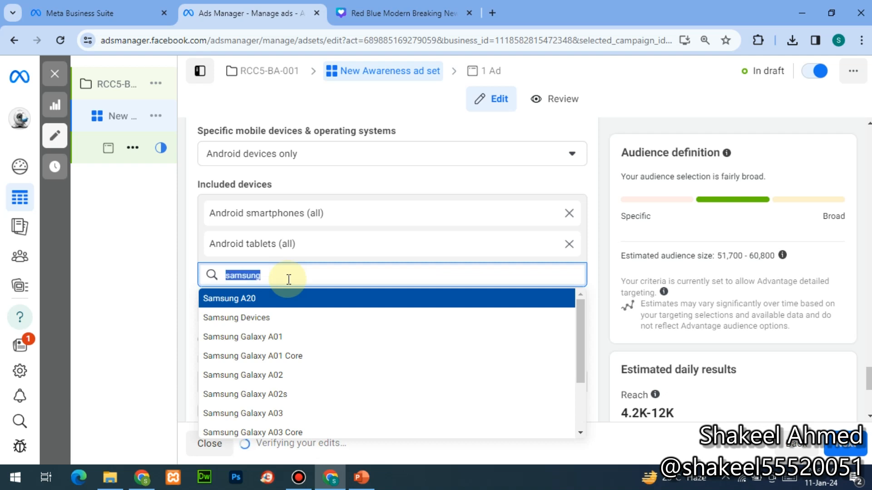
text(in)
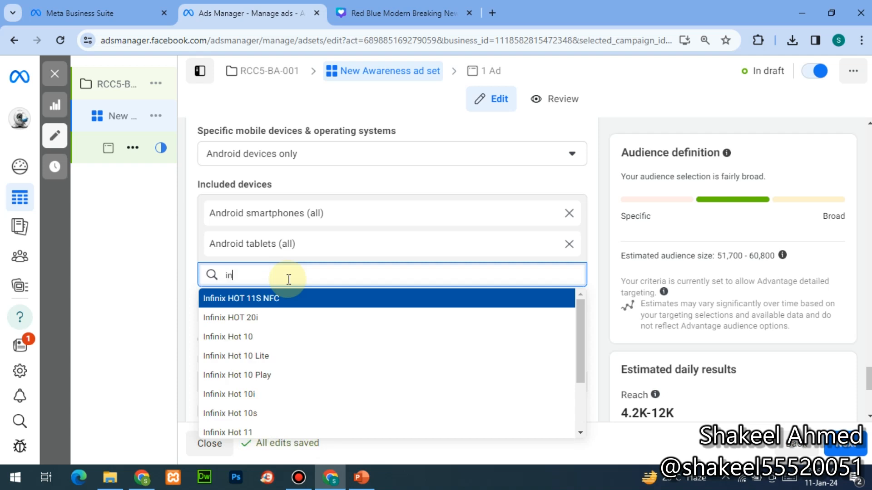
text(finix)
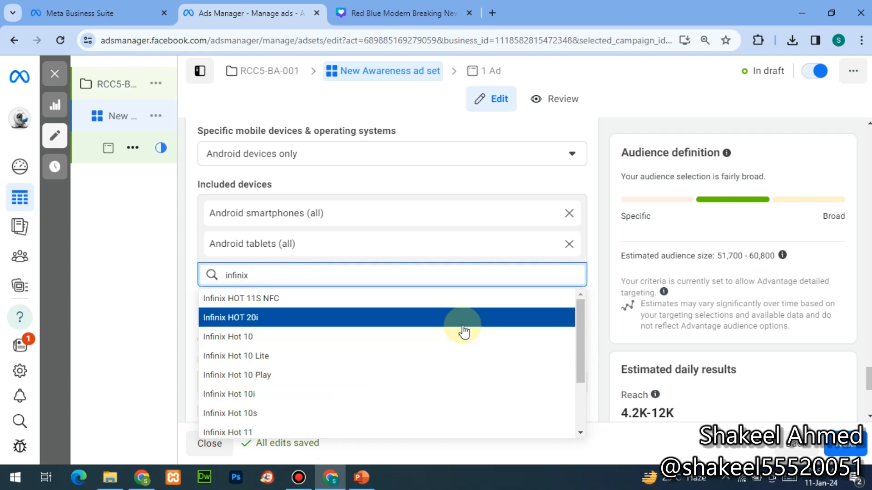
click(585, 406)
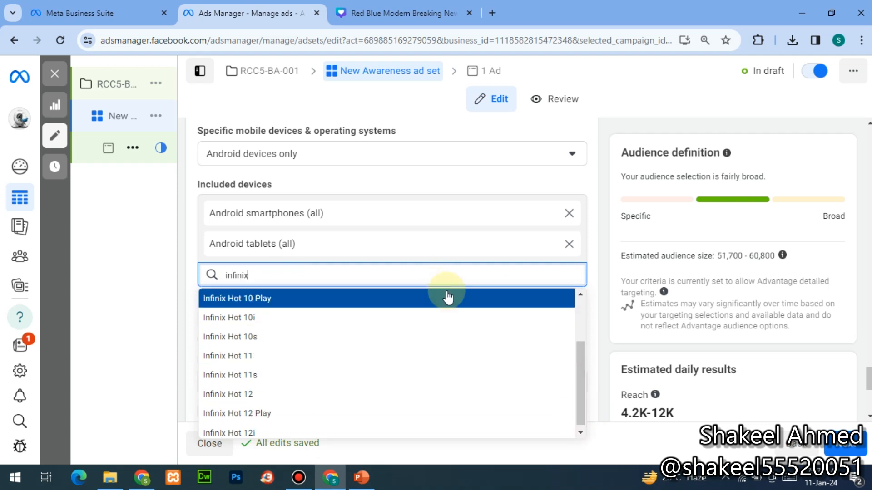
click(331, 357)
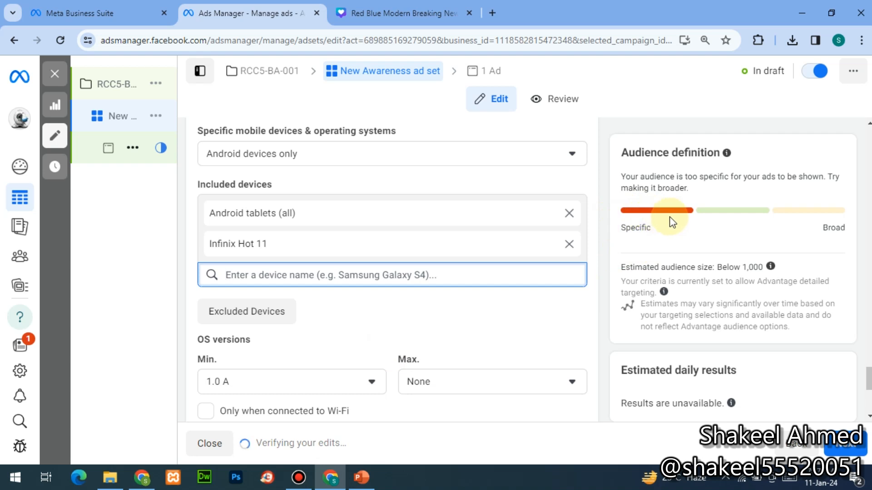
click(447, 273)
text(sa)
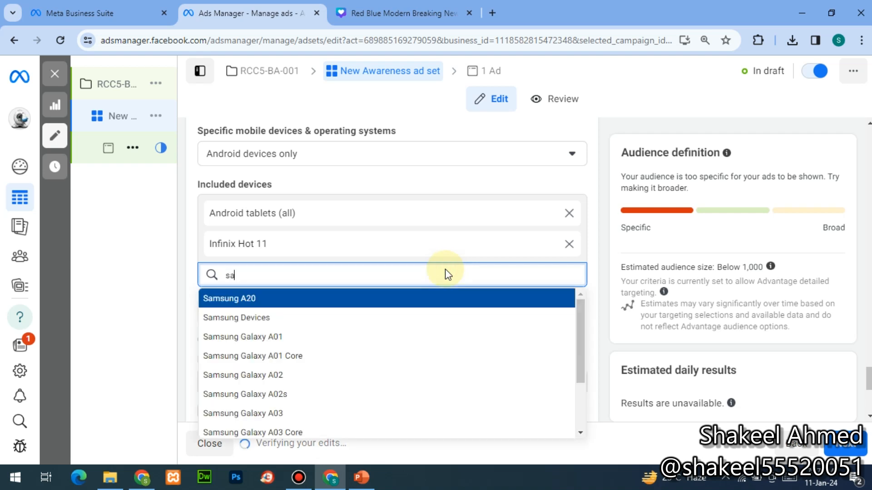
click(316, 320)
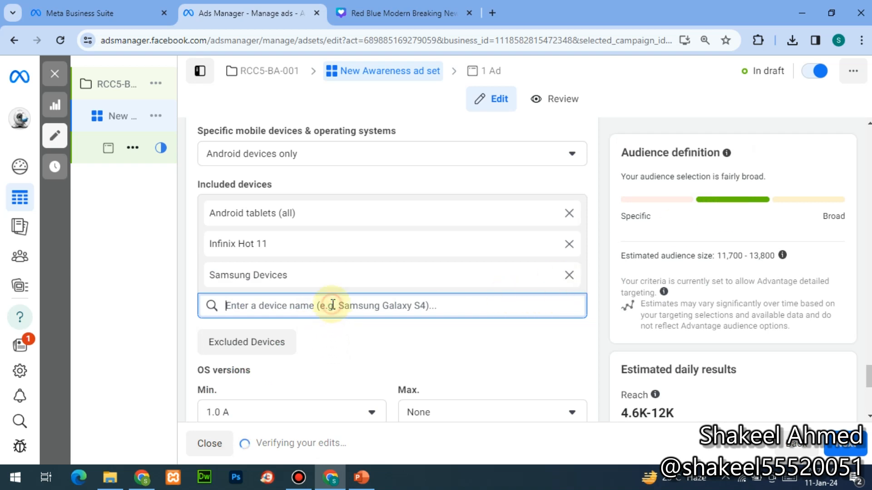
- Add Samsung Galaxy S4 to the excluded devices
click(257, 353)
click(279, 359)
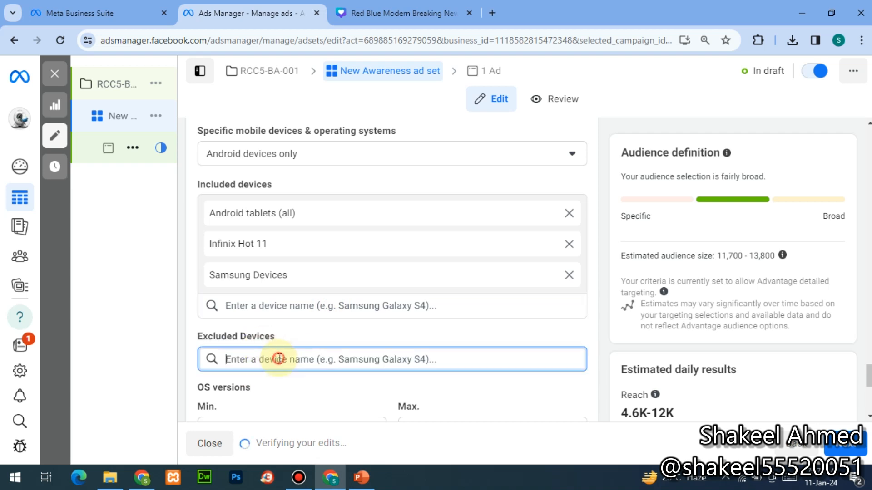
text(s)
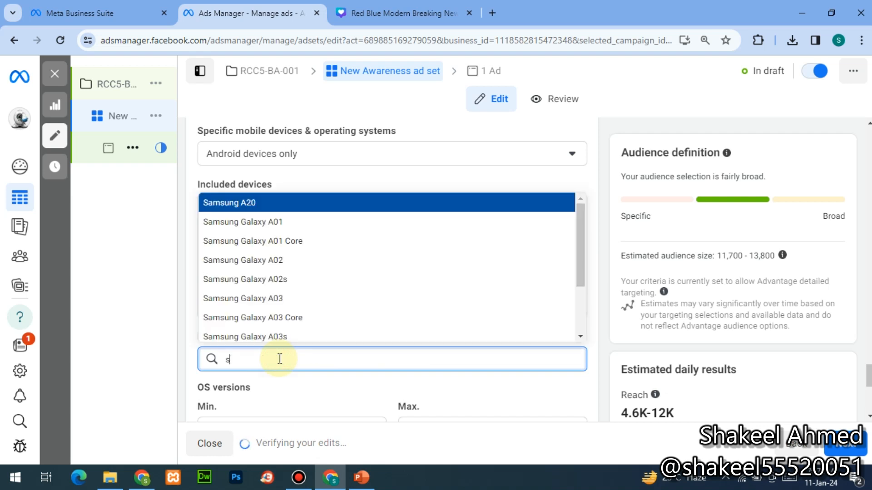
text(4)
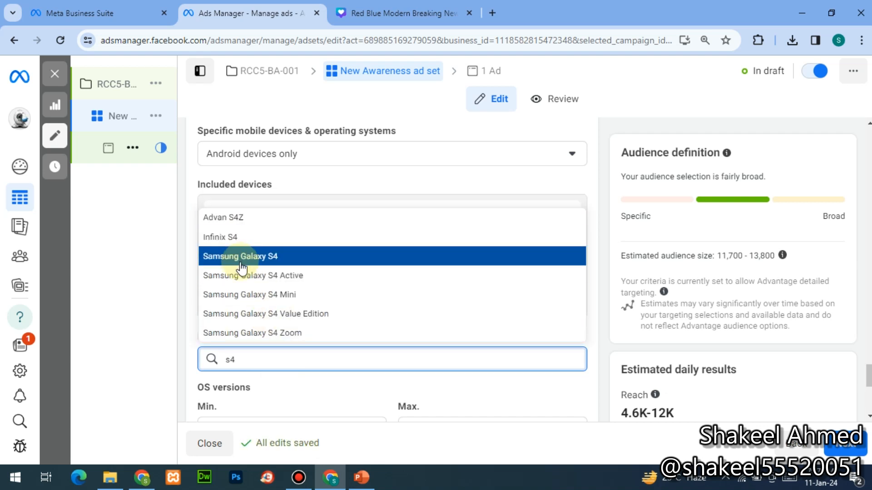
click(241, 257)
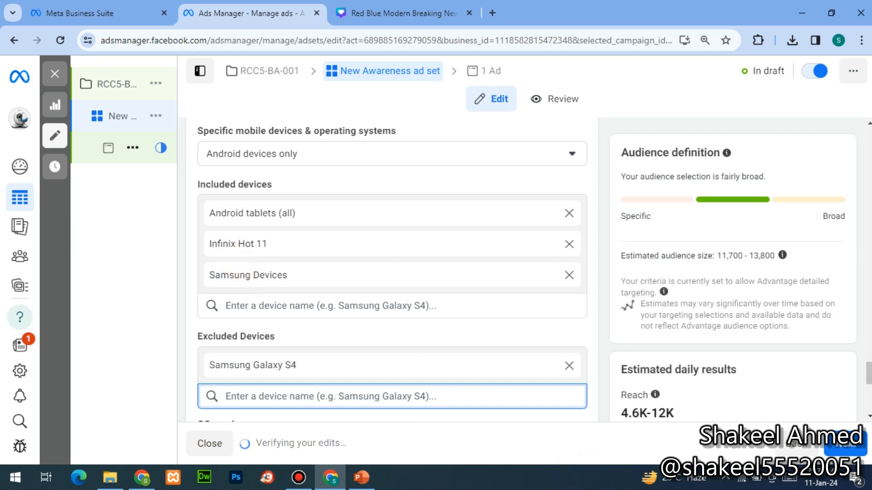
scroll(863, 415, down, 5)
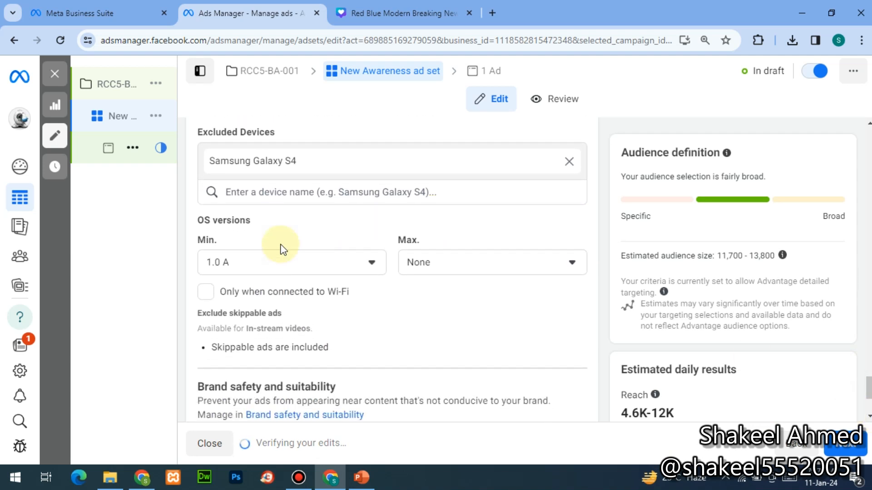
- Set the Android OS version range from 5.0 Lollipop to 13.0 Tiramisu
click(275, 257)
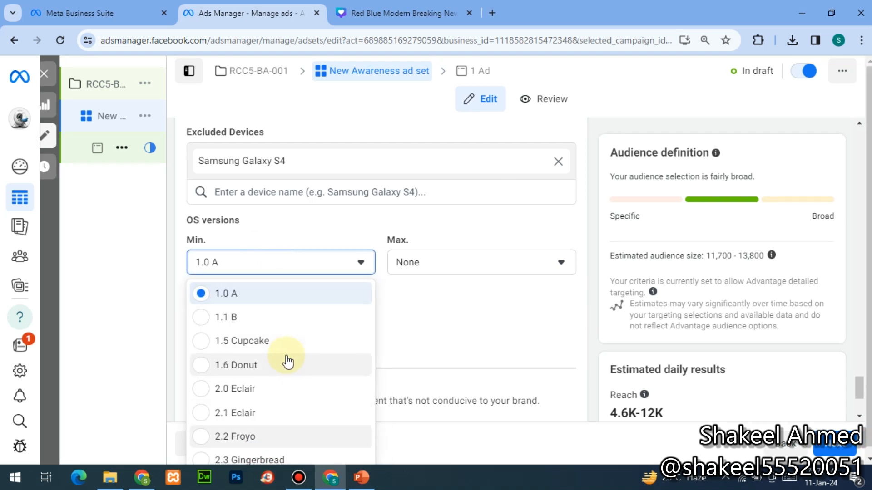
scroll(286, 361, down, 5)
scroll(286, 361, down, 3)
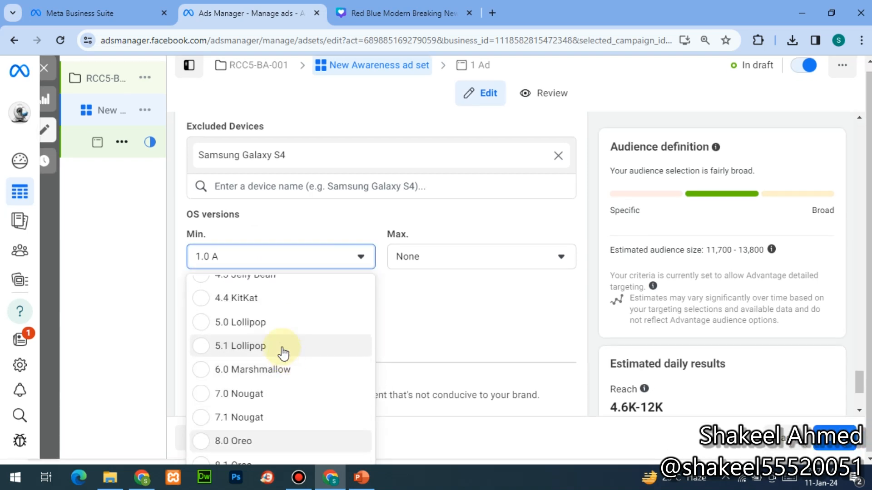
click(205, 323)
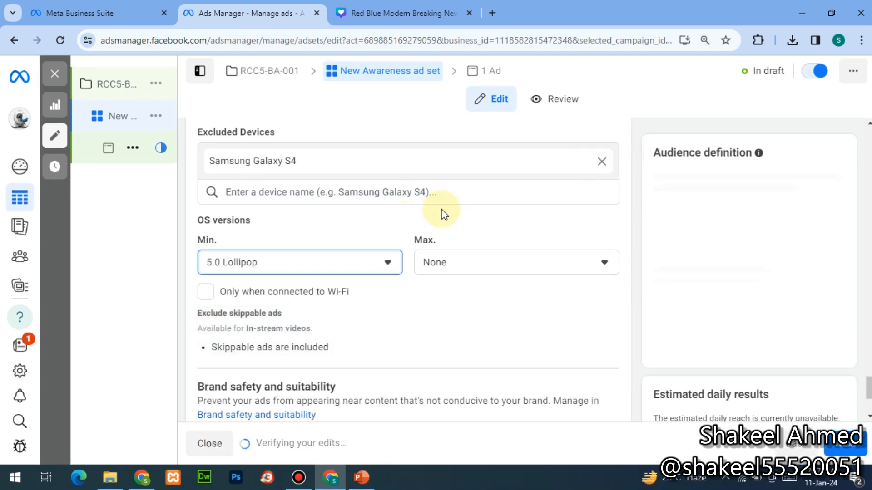
click(443, 254)
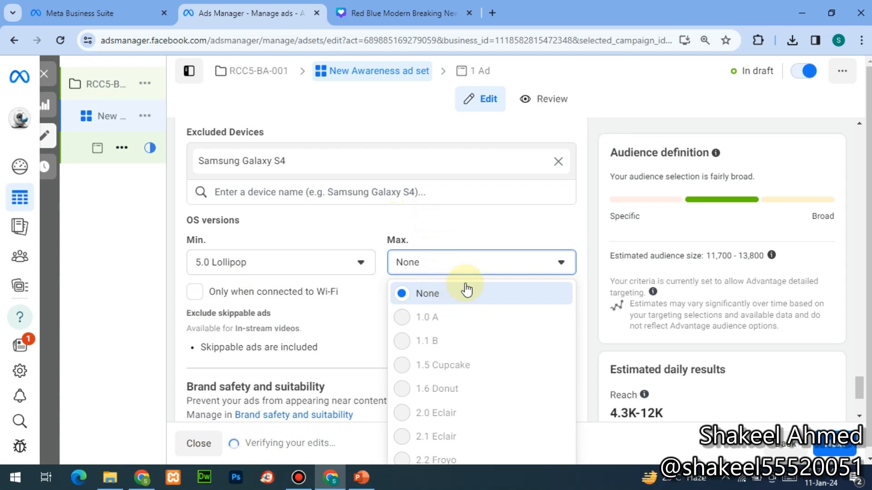
scroll(466, 290, down, 10)
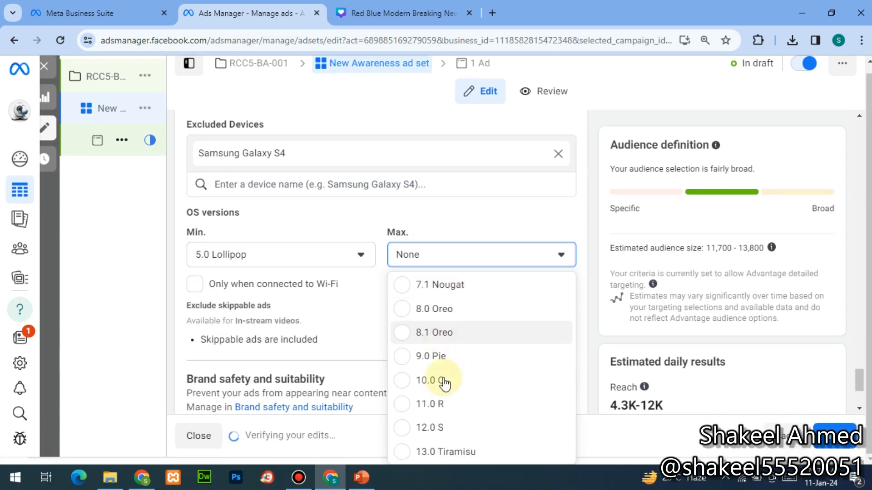
click(432, 452)
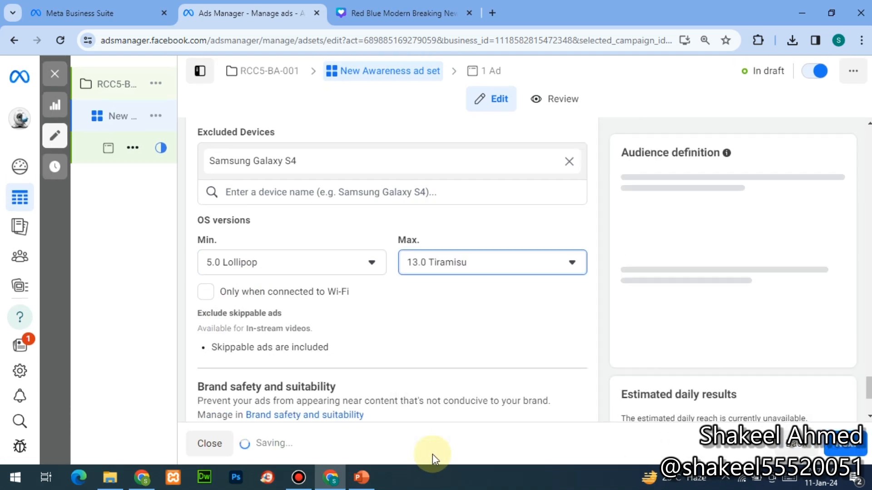
- Show ads only on Wi-Fi and open the skippable ads exclusion for editing
mouse_move(160, 293)
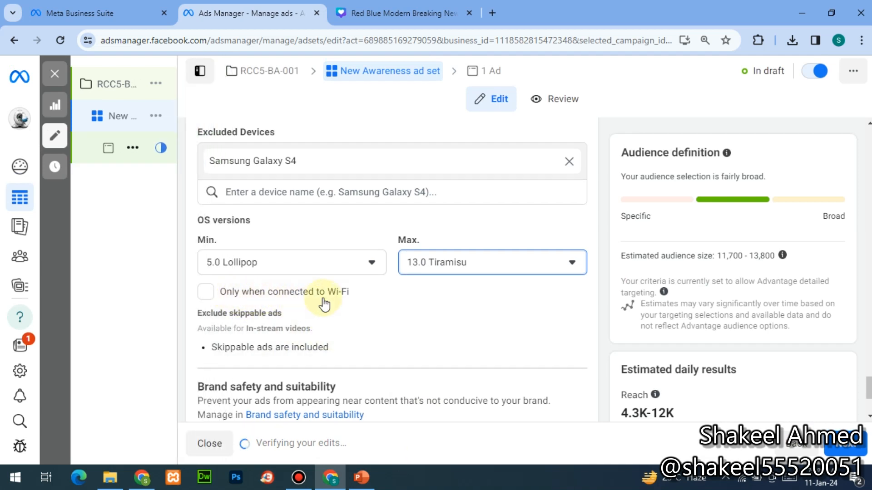
click(202, 292)
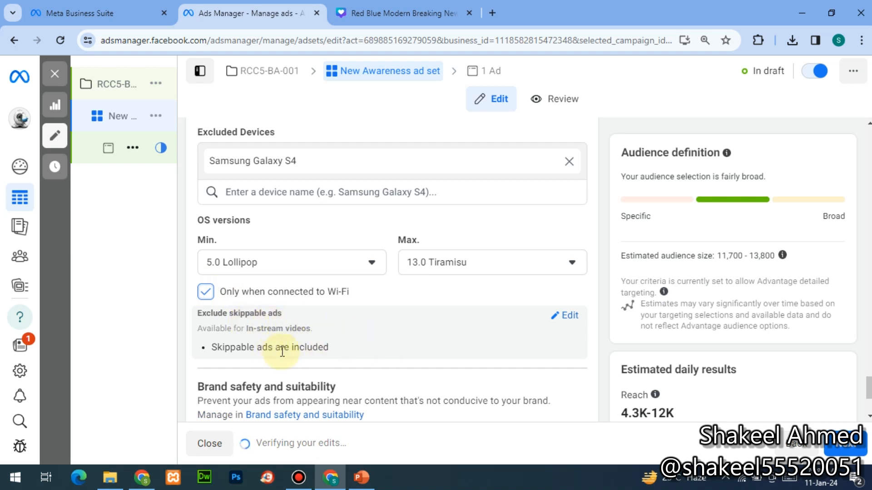
click(568, 317)
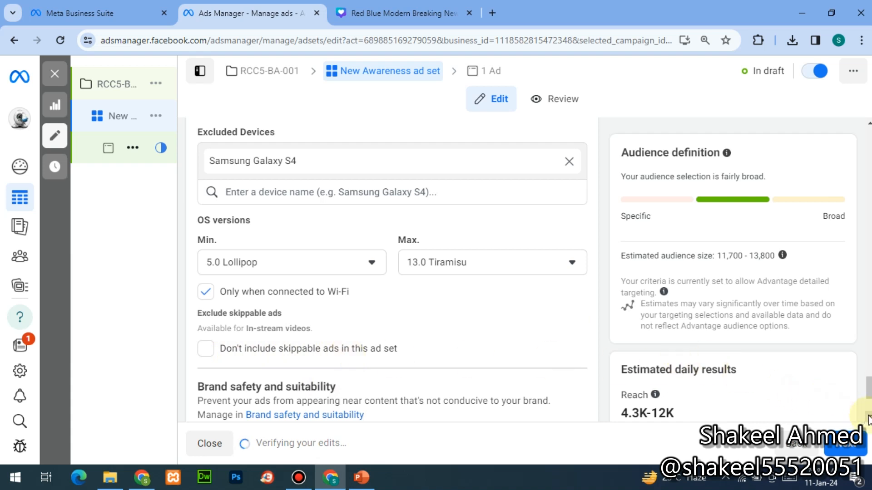
scroll(867, 419, down, 3)
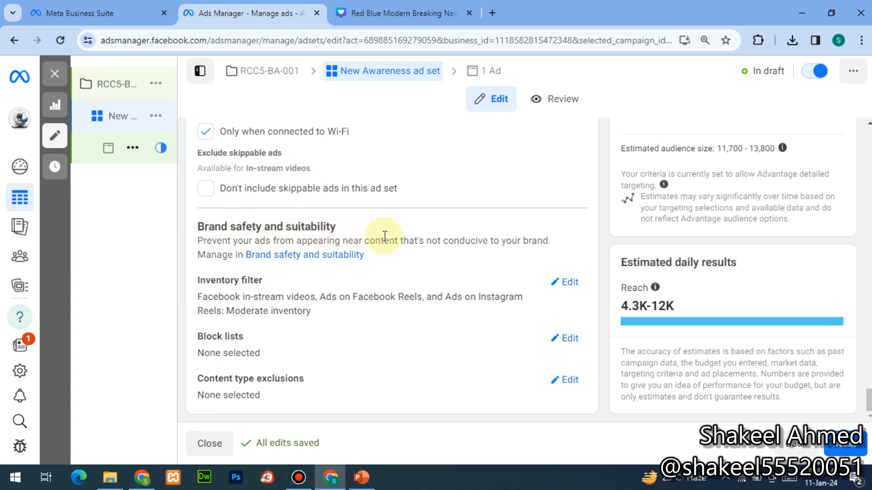
- Keep the Moderate inventory filter with Audience Network off, then continue to the ad
click(568, 285)
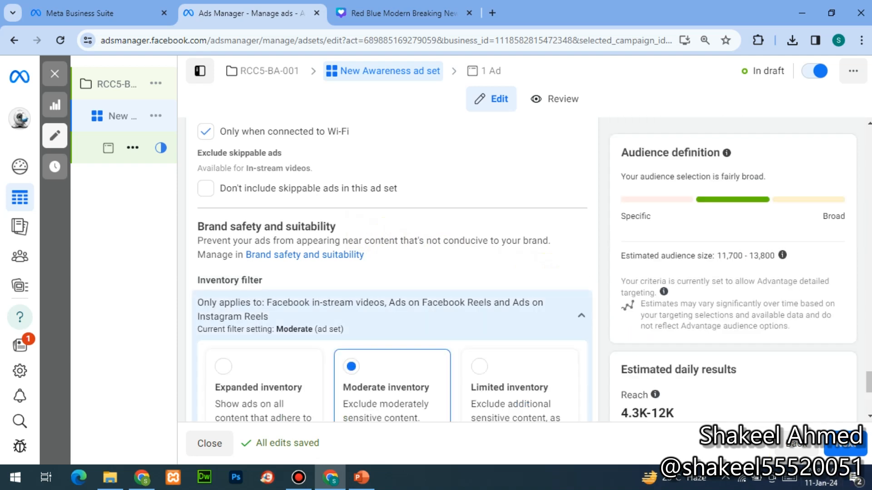
scroll(442, 323, down, 3)
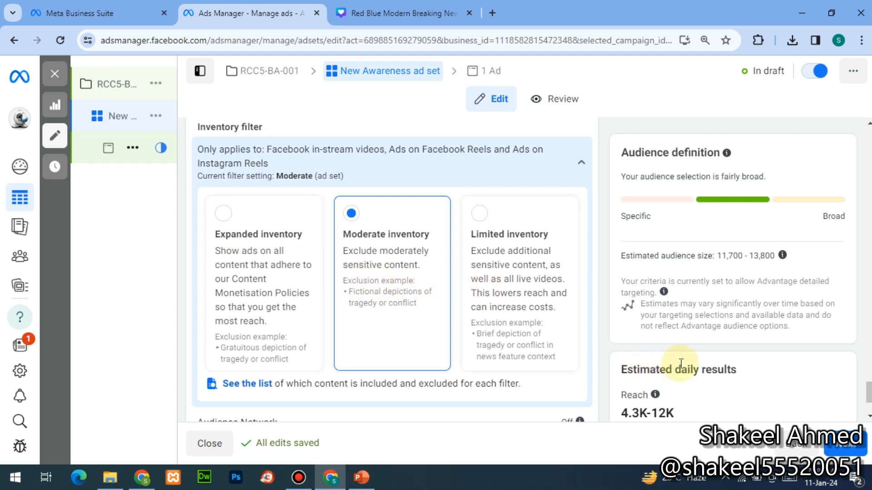
scroll(868, 420, down, 3)
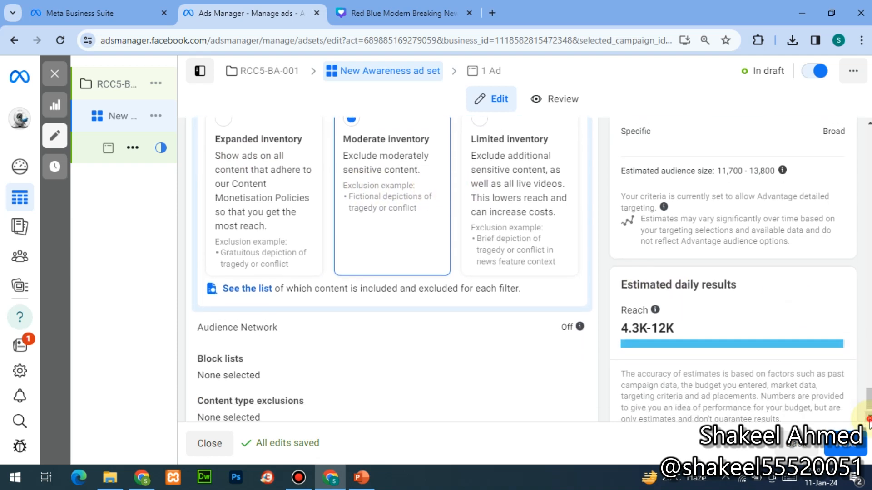
click(274, 324)
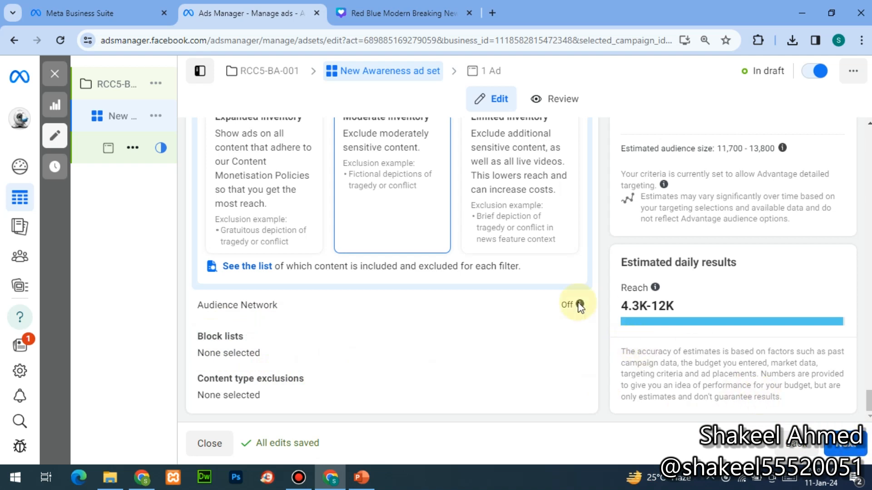
mouse_move(579, 304)
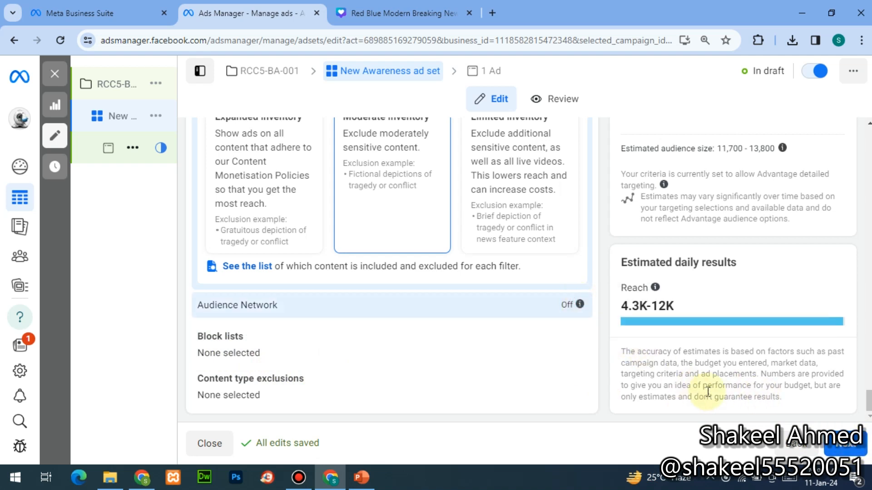
click(856, 446)
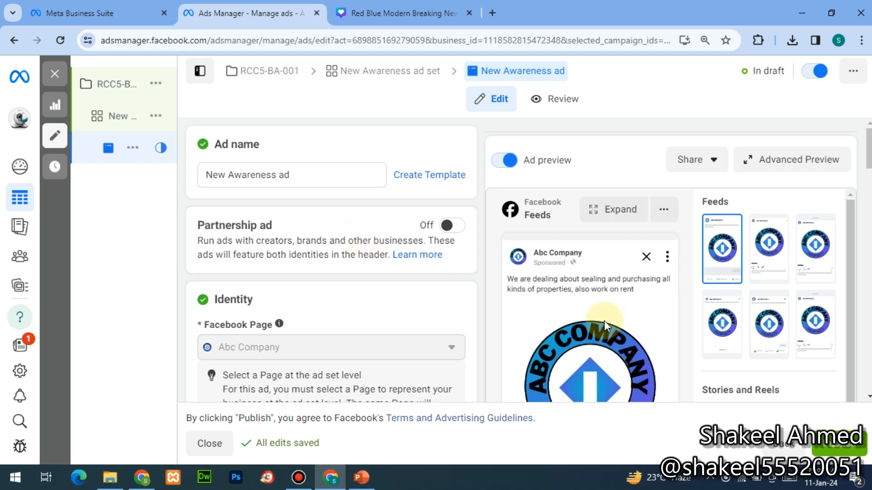
- Enable Multi-advertiser ads for the single image or video ad
scroll(867, 399, down, 4)
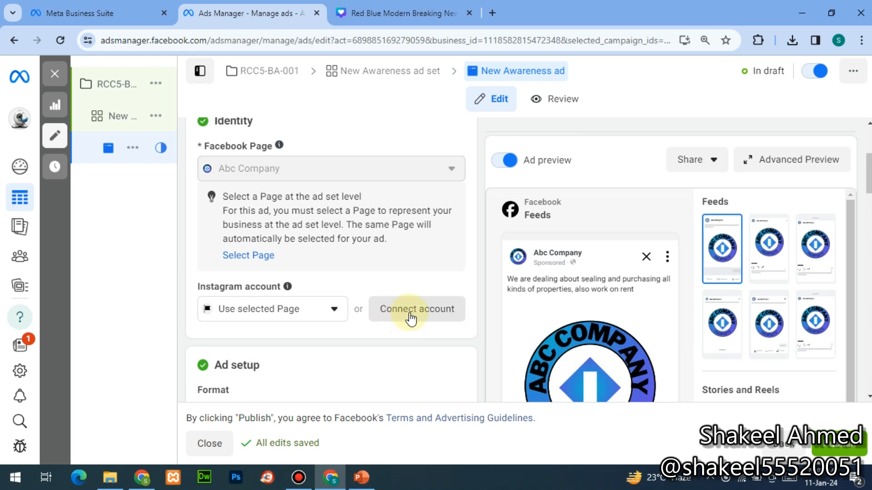
click(869, 396)
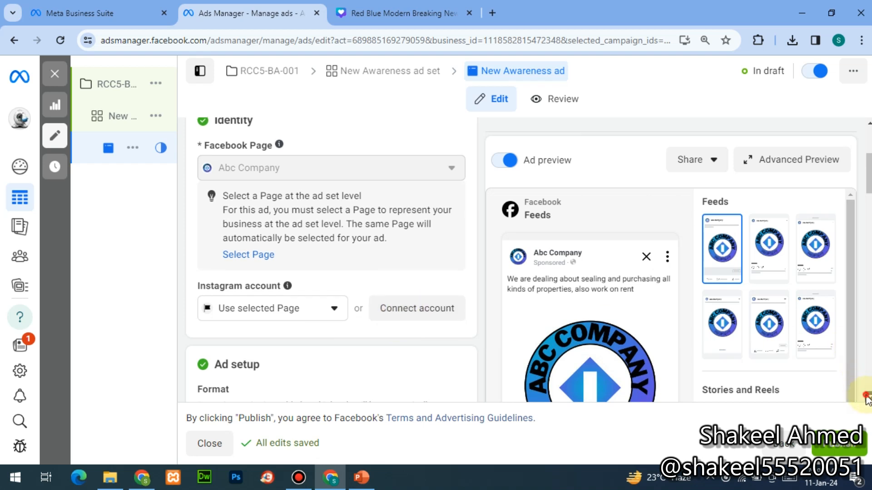
click(868, 396)
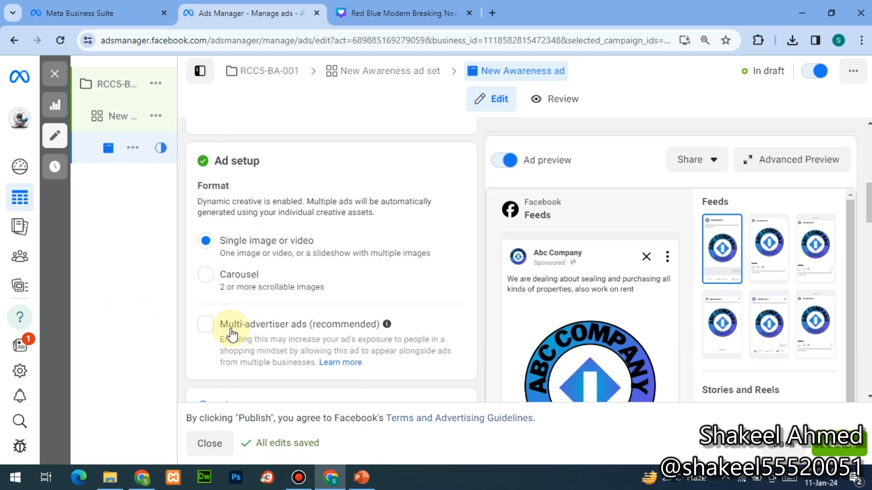
click(206, 326)
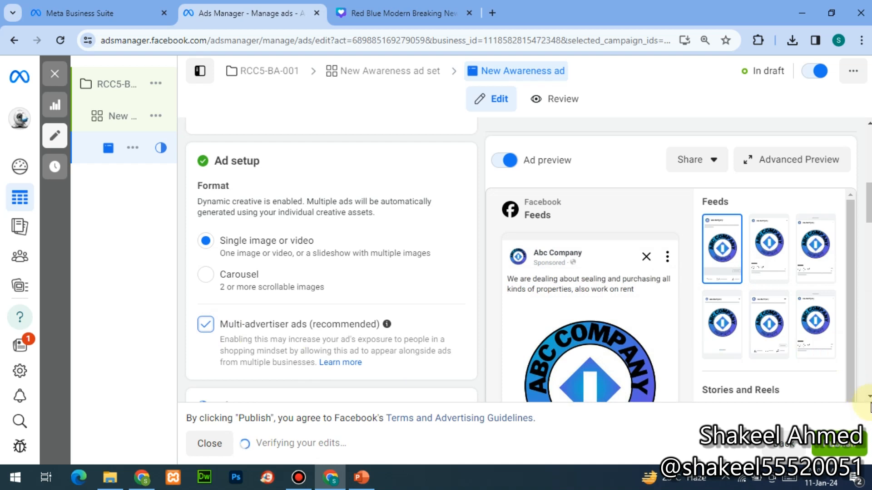
scroll(867, 398, down, 6)
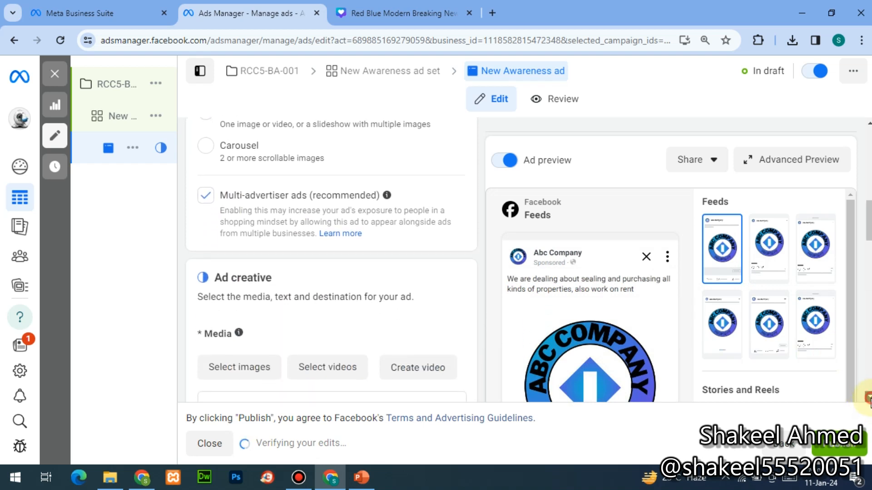
scroll(865, 395, down, 2)
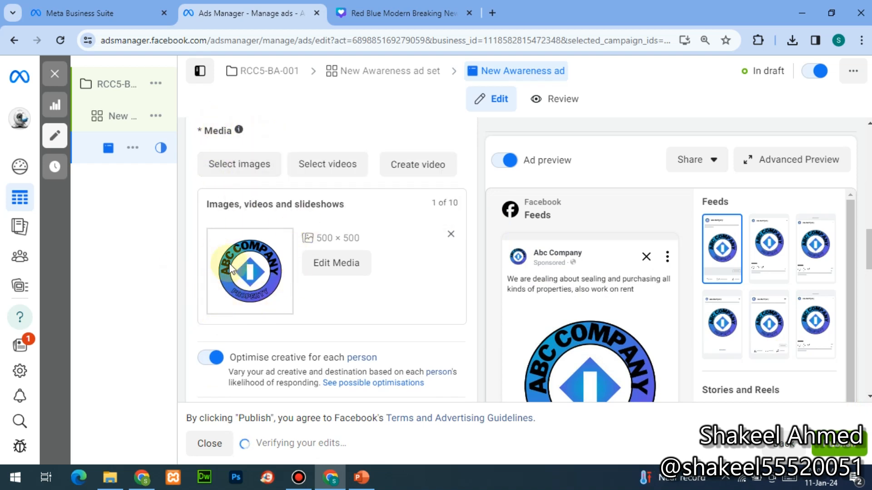
- Upload 'Beige Grey Vlogger YouTube Banner.png' from Downloads as a second ad image
click(246, 170)
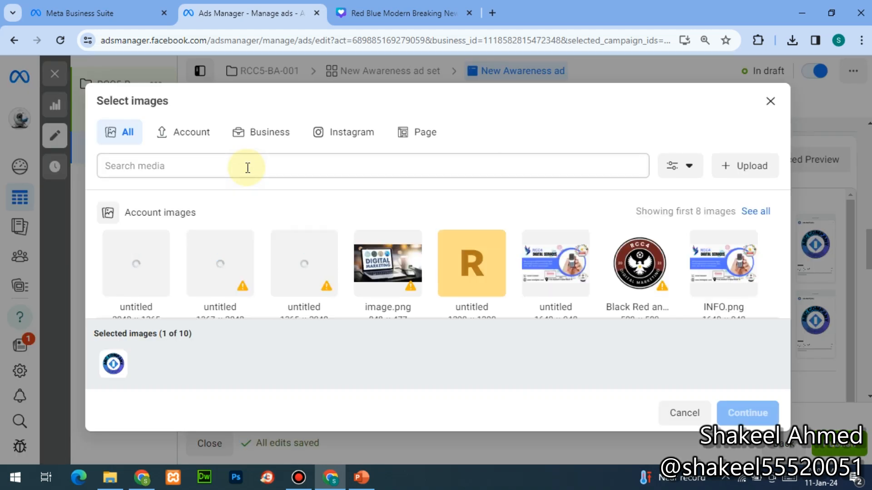
click(735, 173)
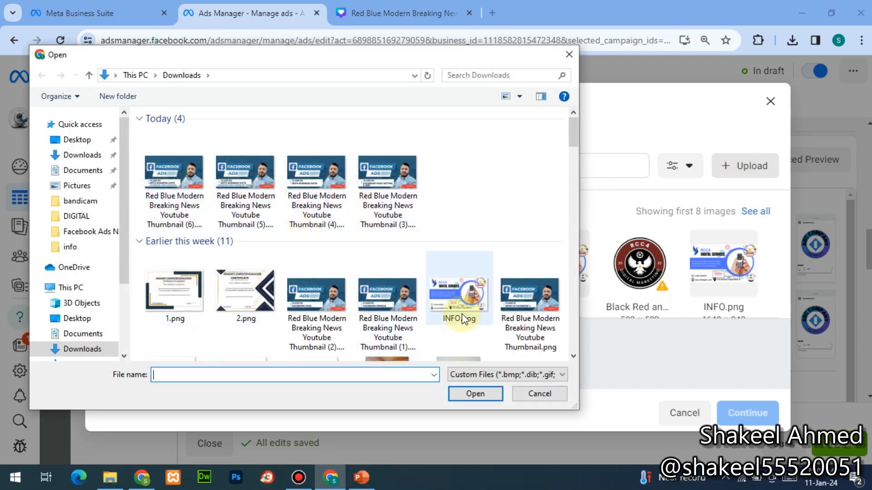
scroll(575, 354, down, 8)
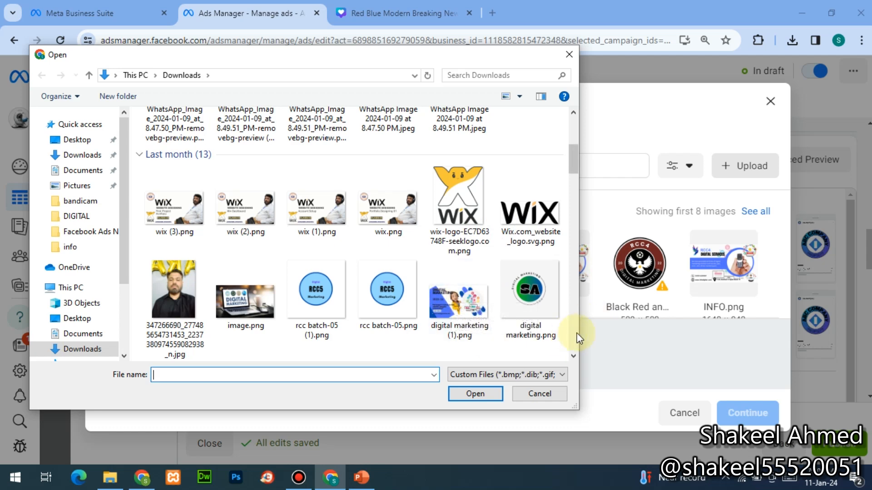
scroll(576, 335, down, 3)
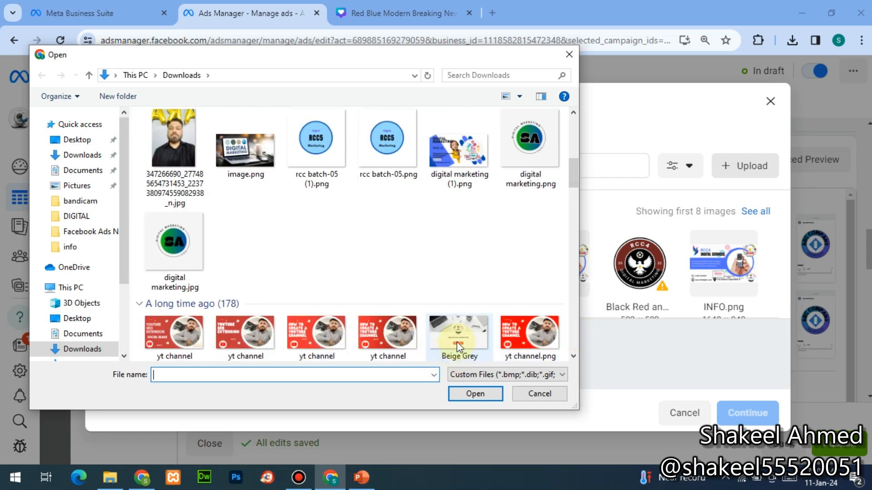
click(459, 346)
click(465, 393)
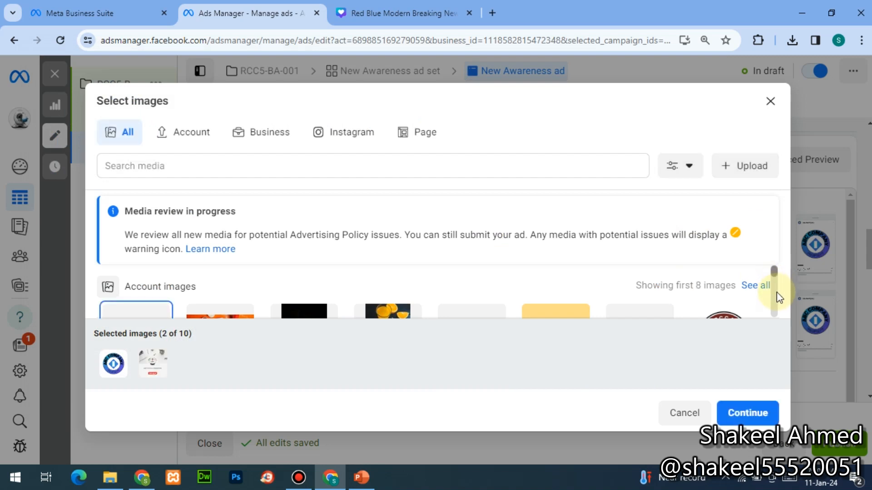
- Add the orange pizza, cheese pizza, salad and Digital Marketing images to the selection
drag(776, 278, 775, 287)
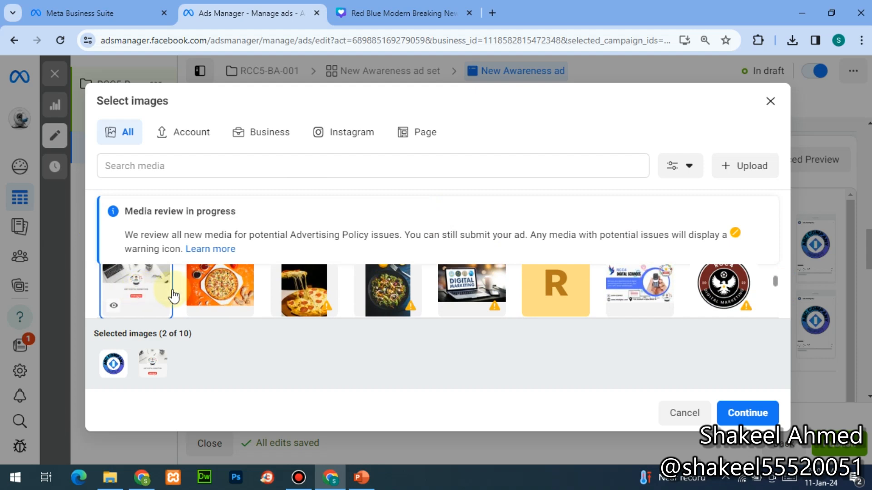
click(191, 297)
click(301, 293)
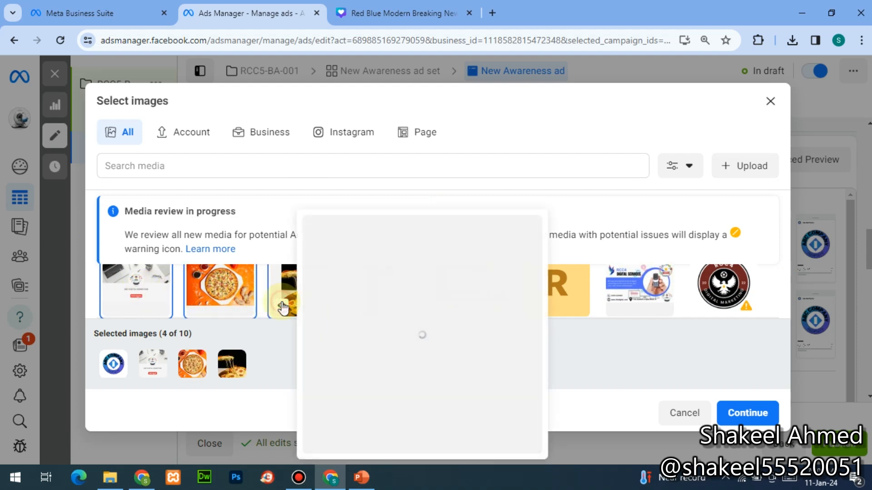
click(111, 284)
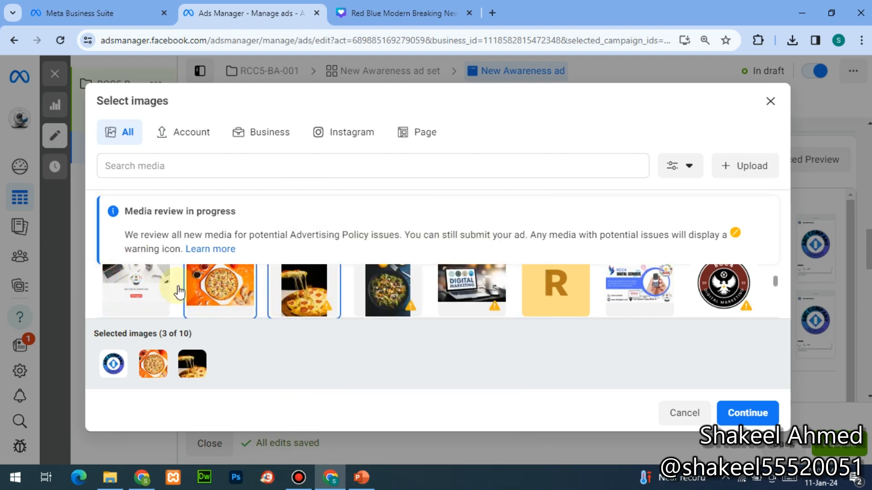
click(151, 294)
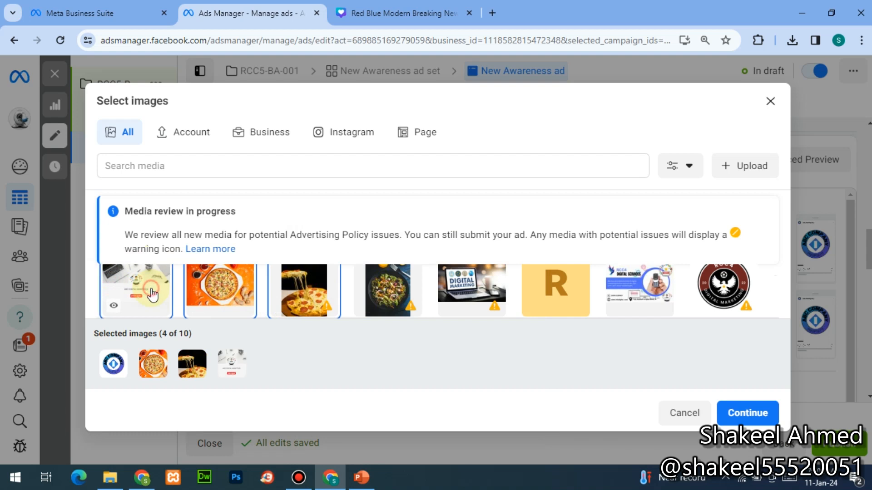
click(391, 290)
click(483, 295)
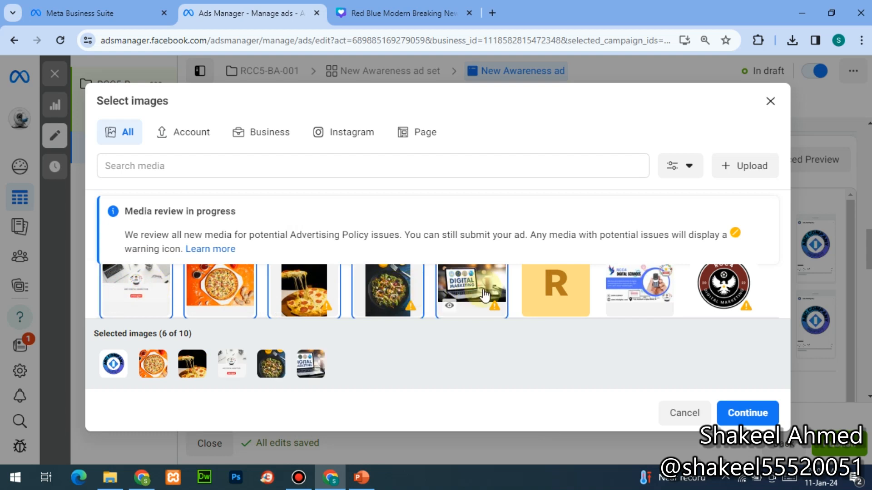
- Add the 1640×940 untitled and orange A images, confirming eight images
key(ctrl+minus)
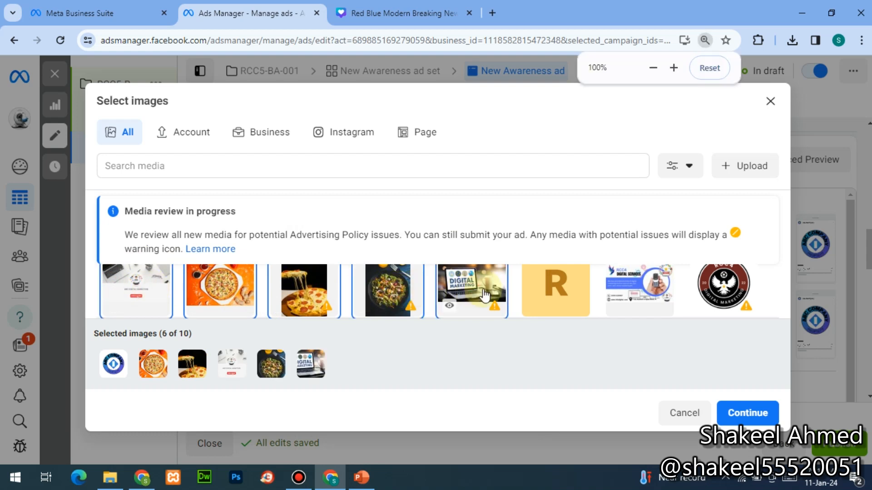
key(ctrl+minus)
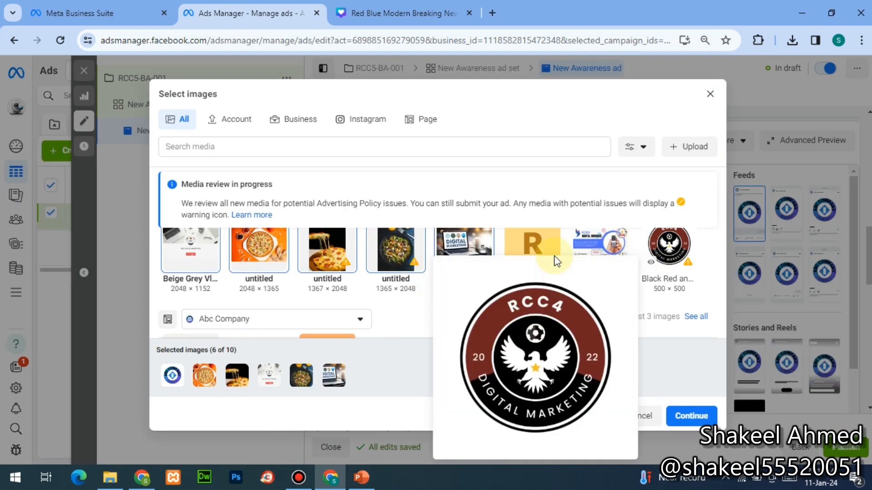
click(604, 244)
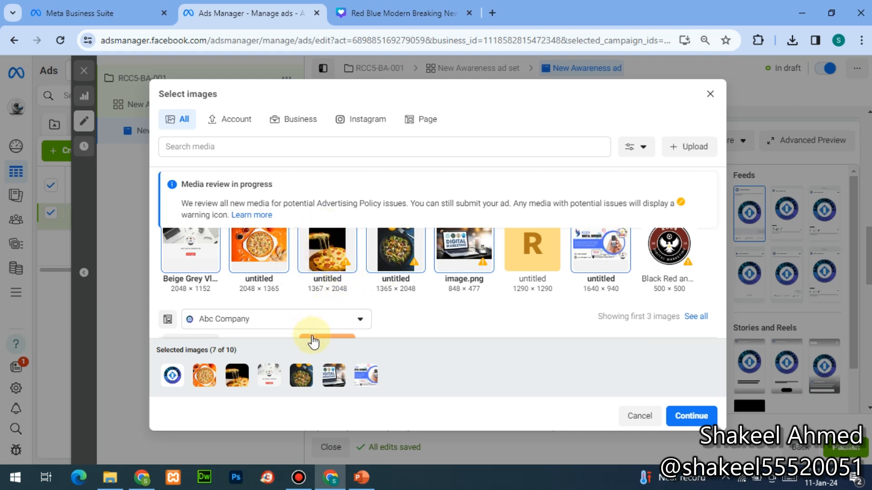
click(313, 341)
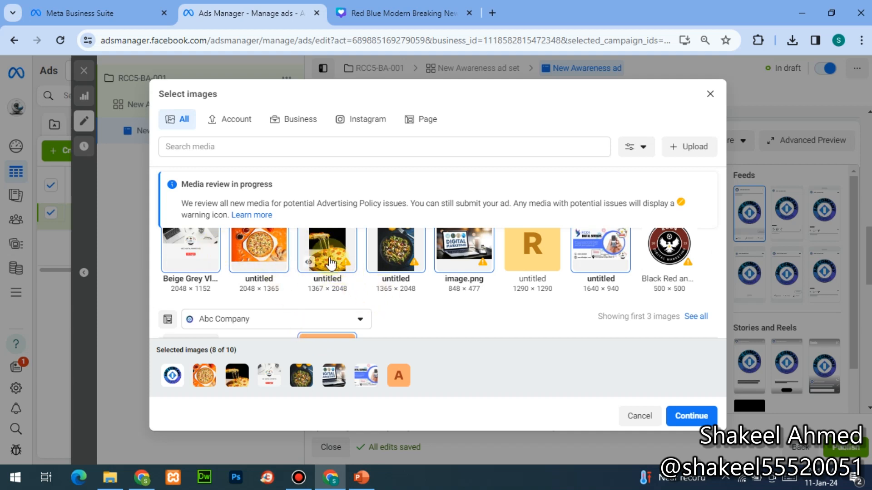
click(700, 416)
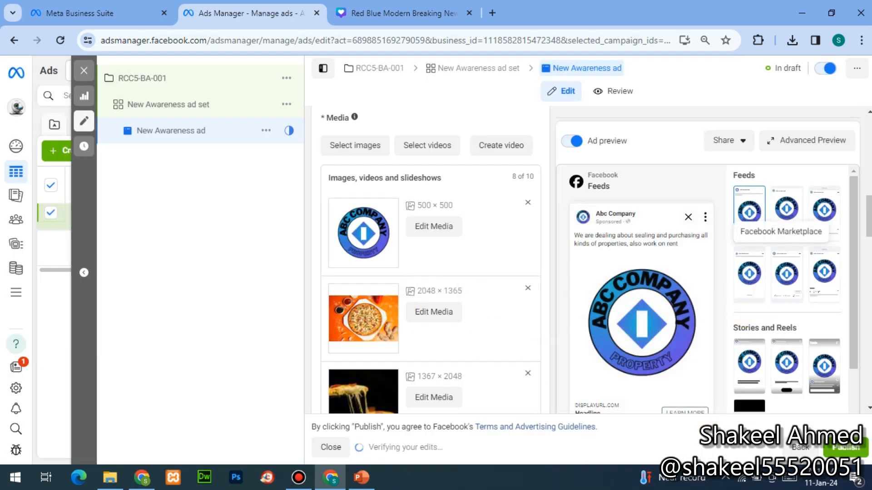
- Preview the ad in Instagram feed, profile feed, Marketplace and Facebook video feeds
click(868, 408)
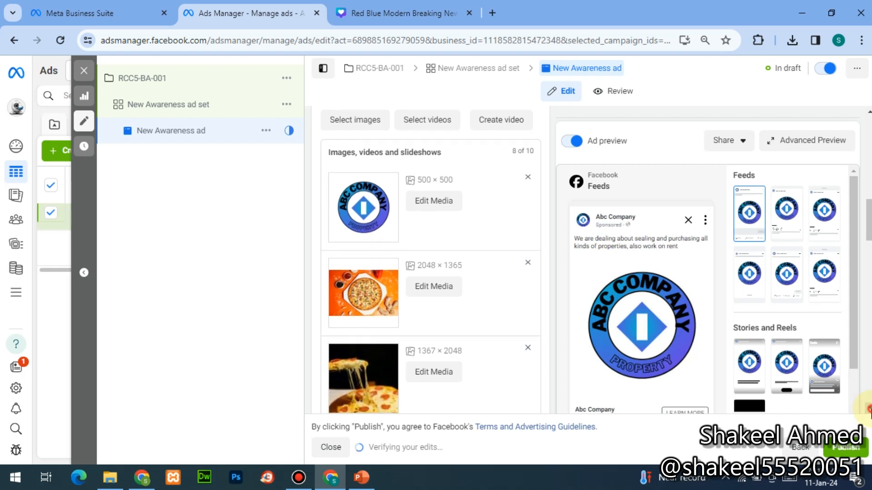
click(786, 209)
click(823, 215)
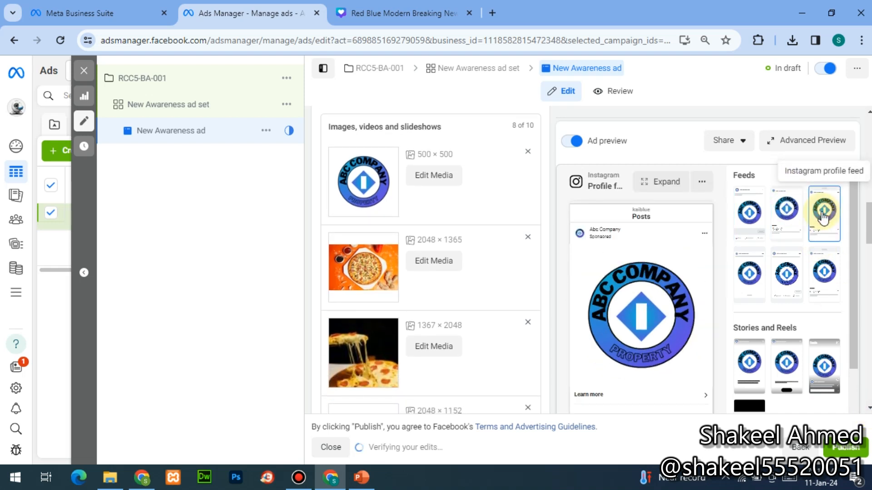
click(744, 296)
click(786, 274)
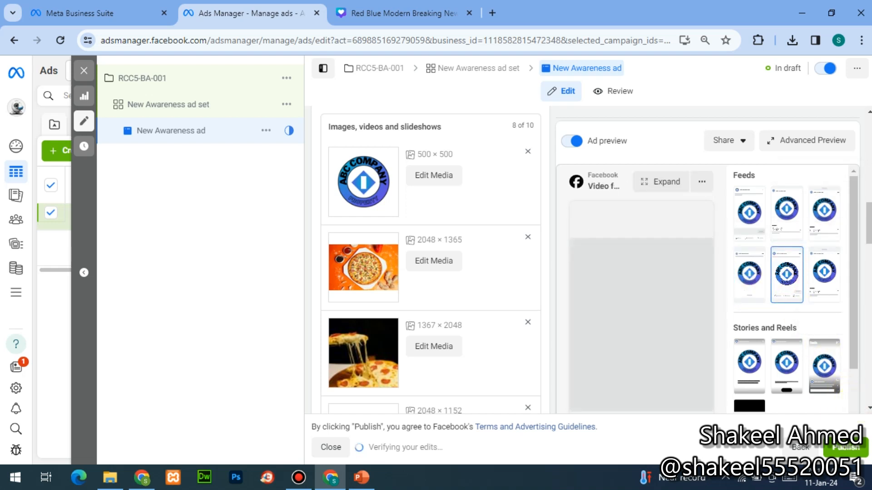
- Scroll the ad editor down to the Primary text field
click(856, 408)
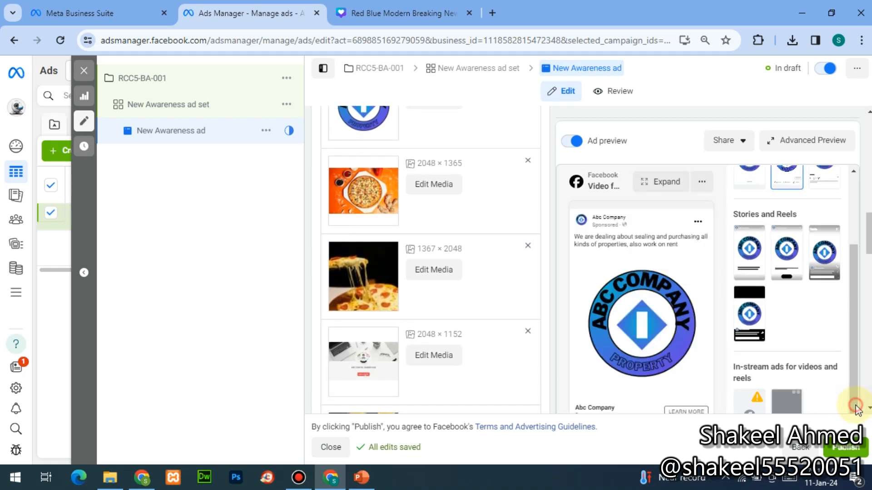
click(856, 408)
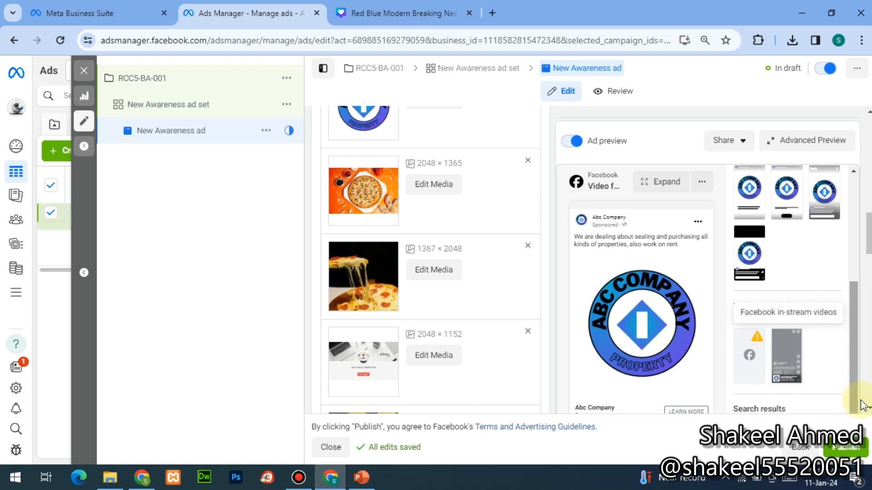
click(868, 407)
click(868, 407)
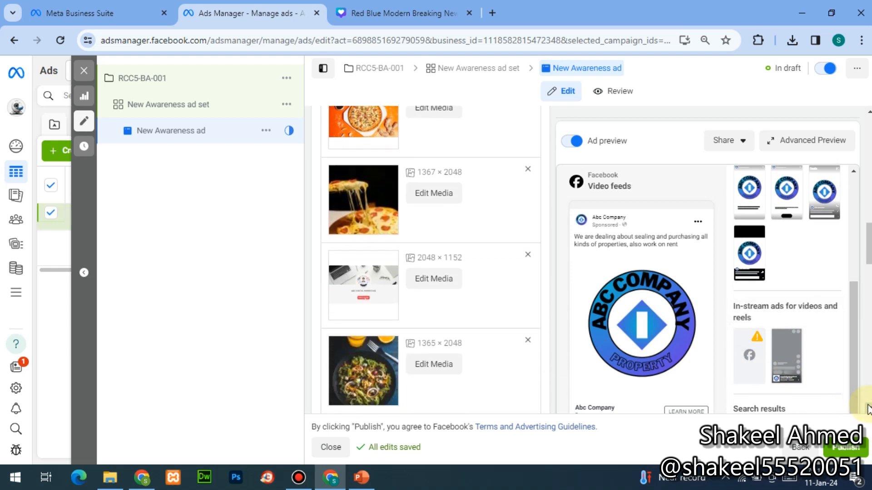
click(868, 408)
click(867, 407)
click(867, 408)
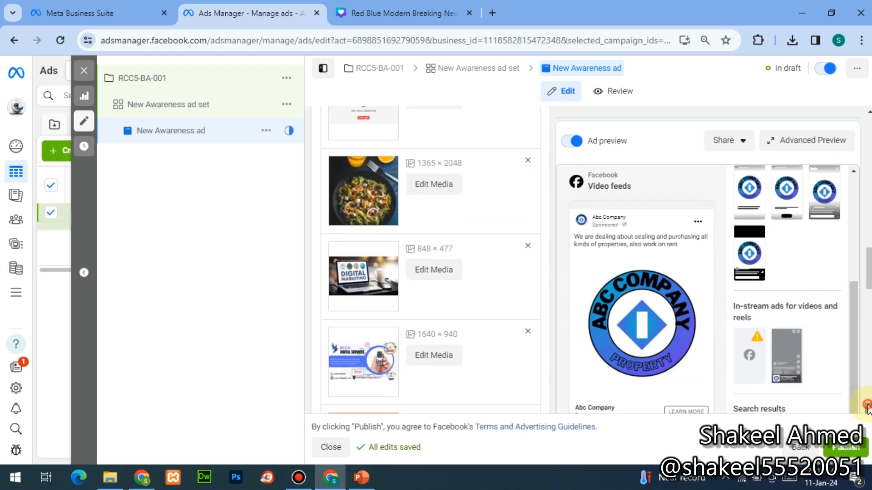
click(867, 408)
click(867, 408)
click(867, 408)
click(868, 407)
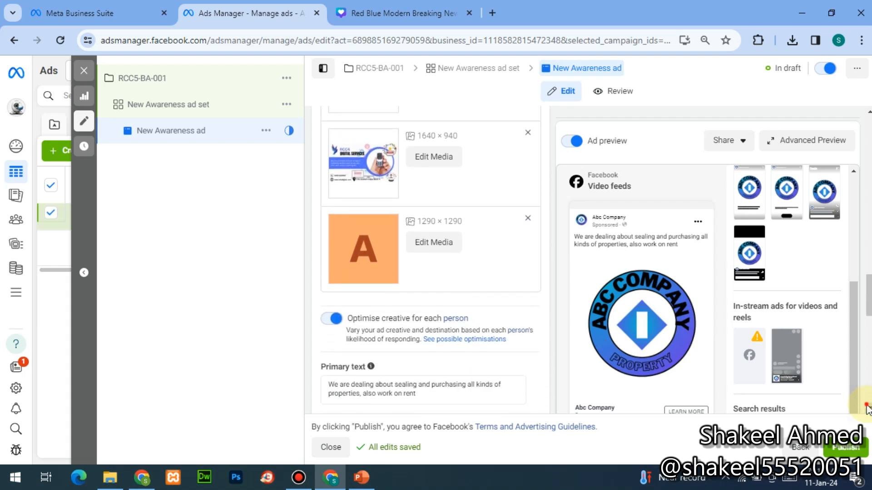
click(867, 407)
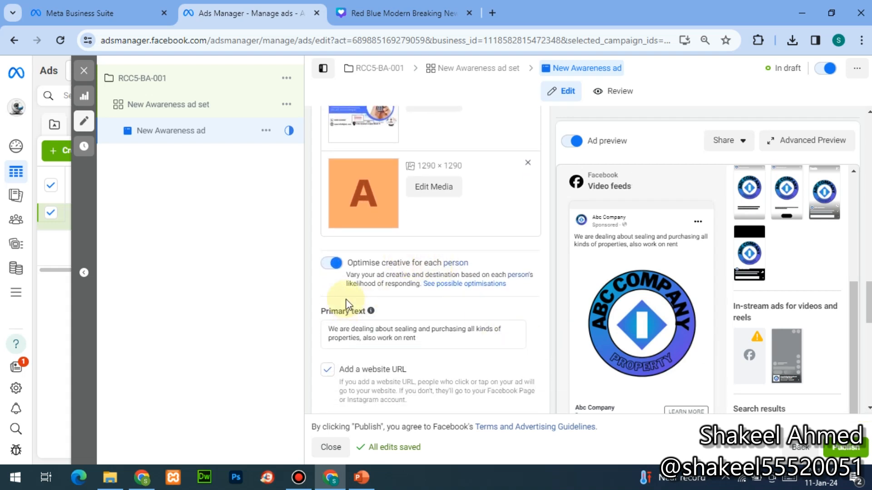
- Rewrite the primary text as 'We are providing all kinds of Digital solution.'
click(344, 333)
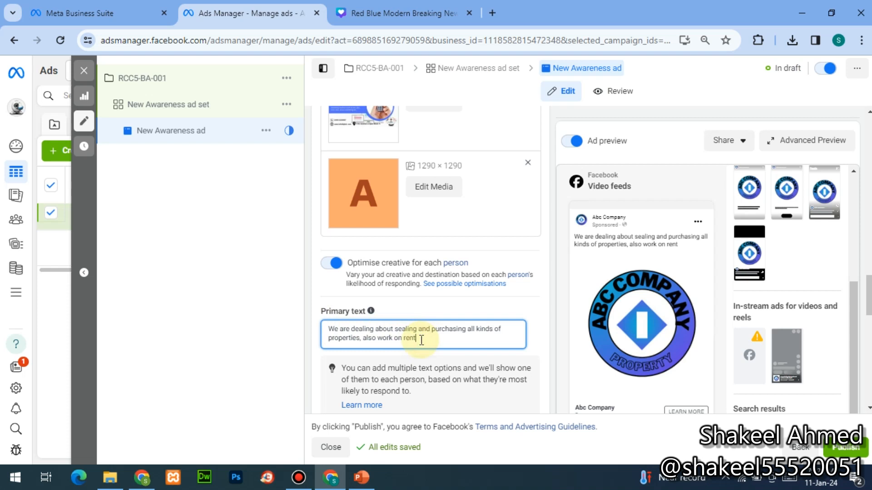
key(ctrl+shift+Left)
key(ctrl+shift+Left)
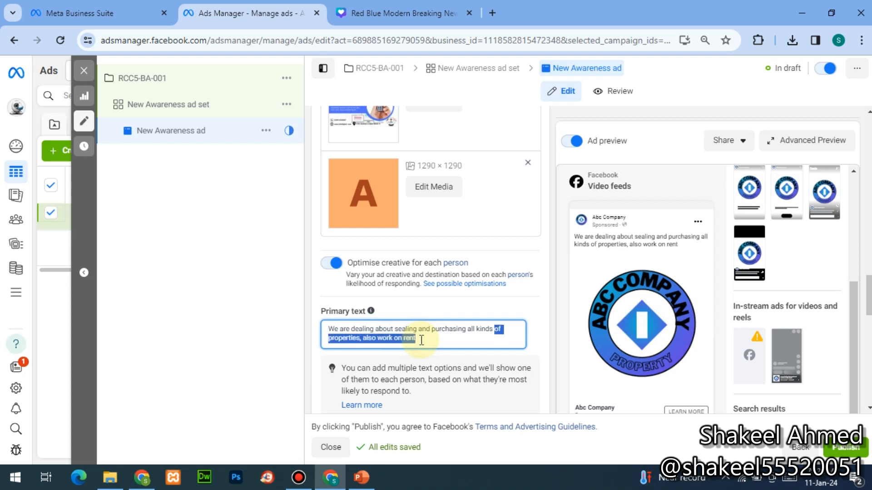
key(ctrl+shift+Left)
key(ctrl+shift+Left)
key(ctrl+shift+Left)
key(ctrl+shift+Left)
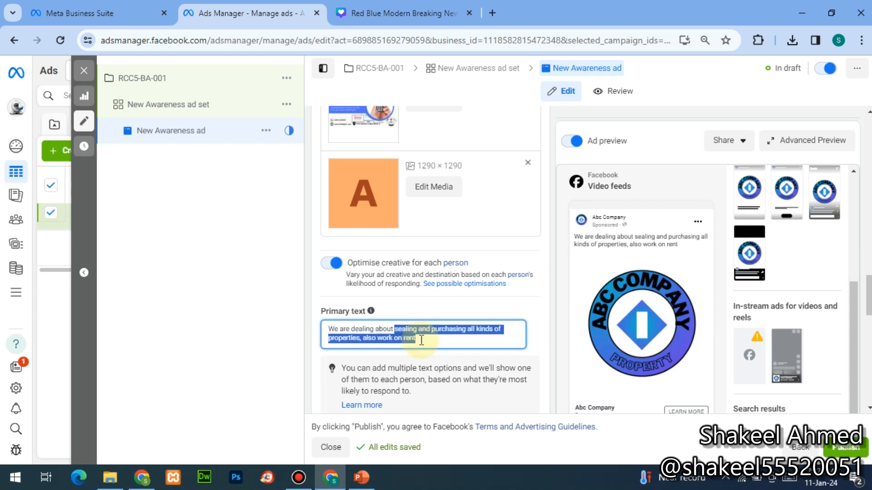
key(ctrl+shift+Left)
key(ctrl+shift+Left)
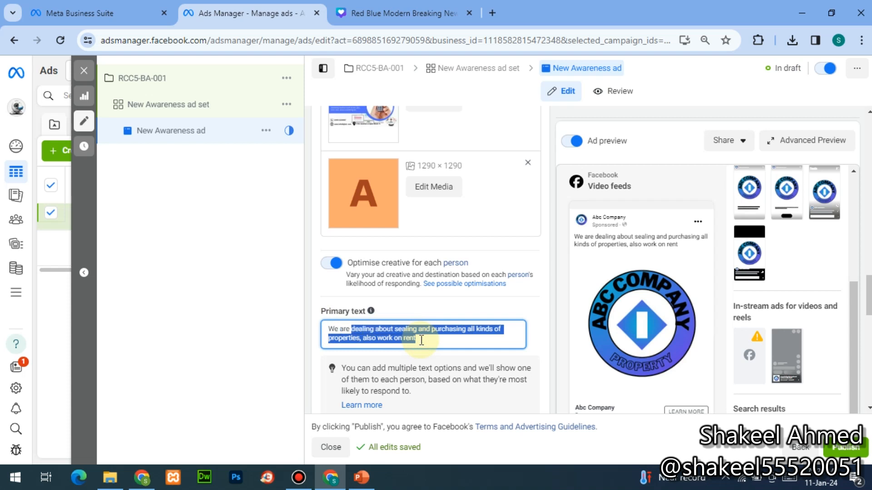
text(pro)
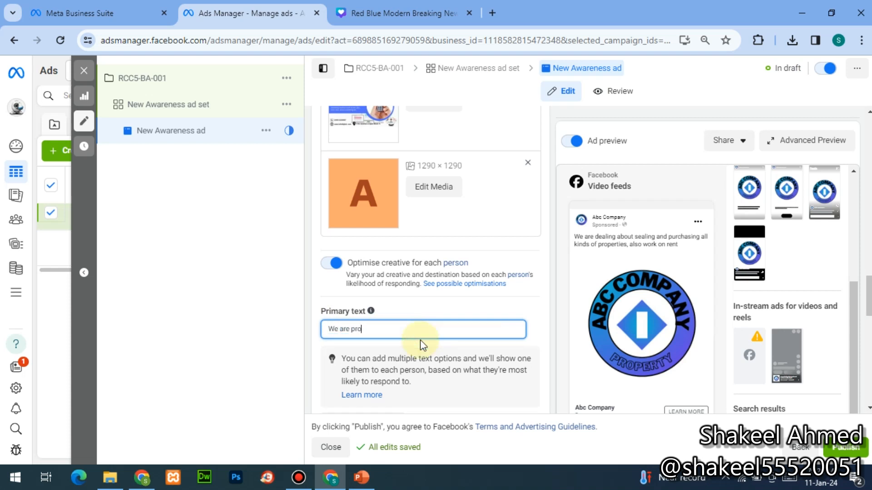
text(viding )
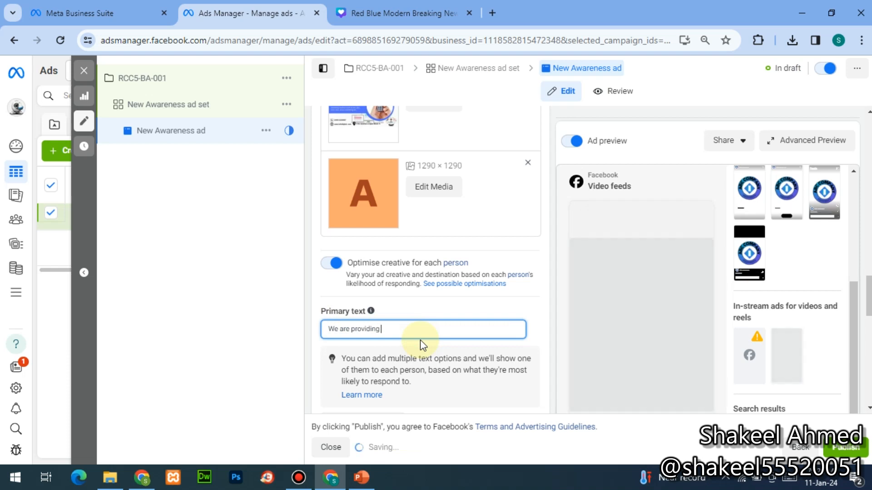
text(all kinds)
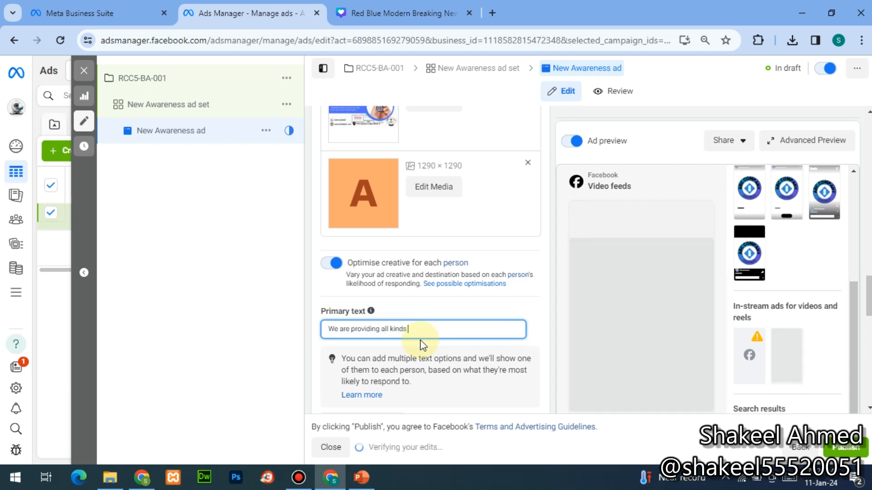
text( of Dig)
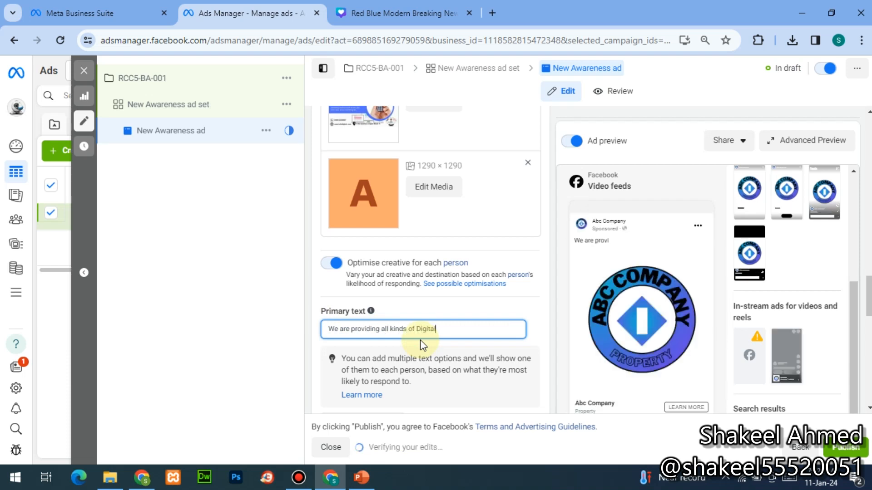
text(ital so)
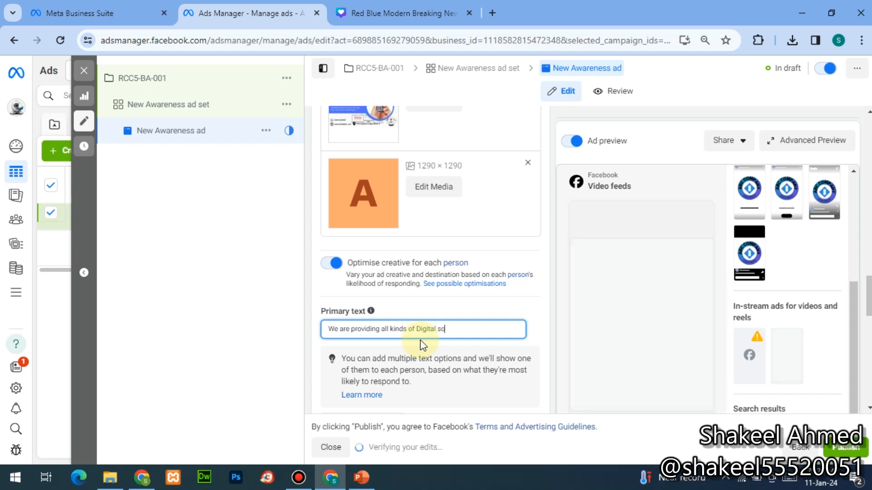
text(ulta)
key(BackSpace)
key(BackSpace)
key(BackSpace)
key(BackSpace)
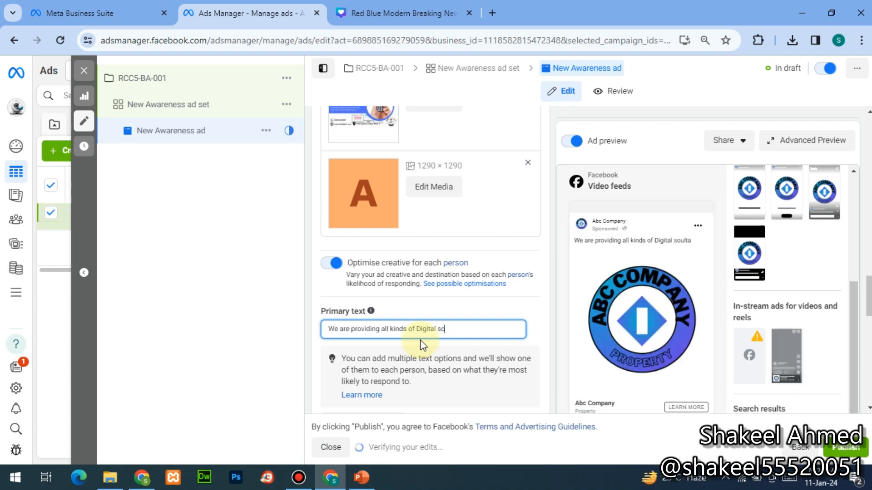
text(lu)
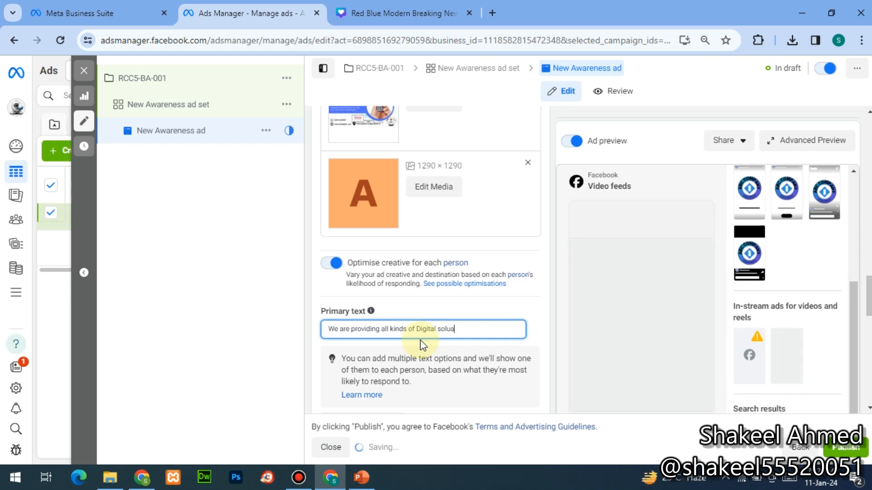
text(tion.)
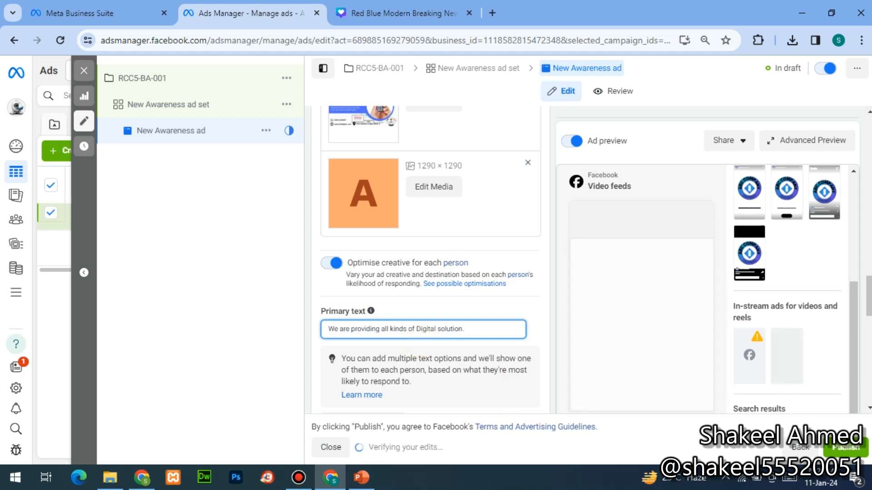
scroll(866, 214, down, 3)
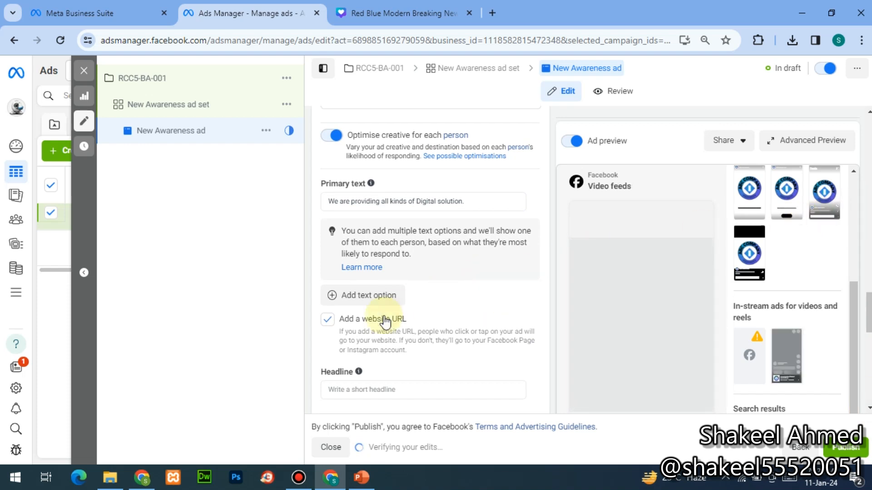
- Copy the Canva design's full web address from the Canva tab and paste it into the Headline
mouse_move(358, 372)
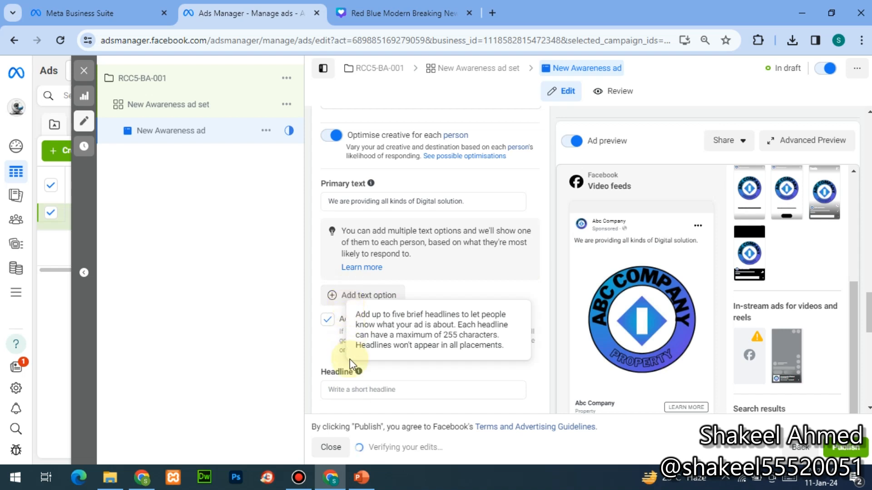
click(351, 389)
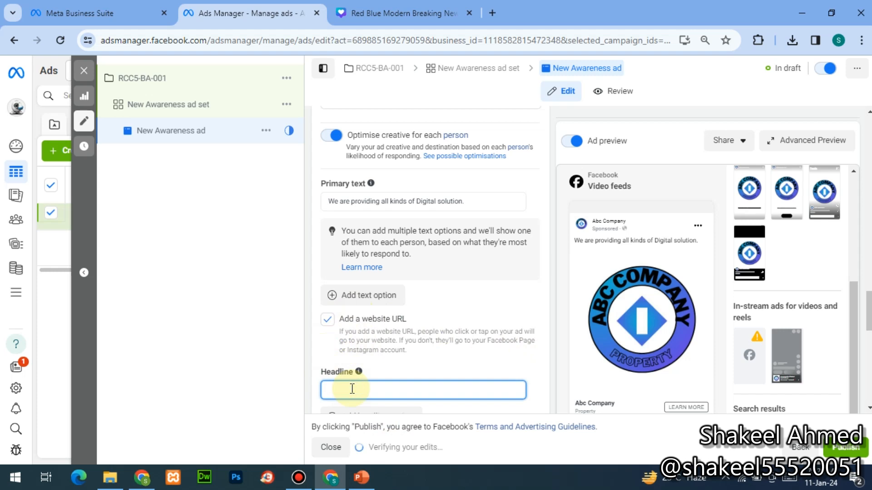
click(394, 9)
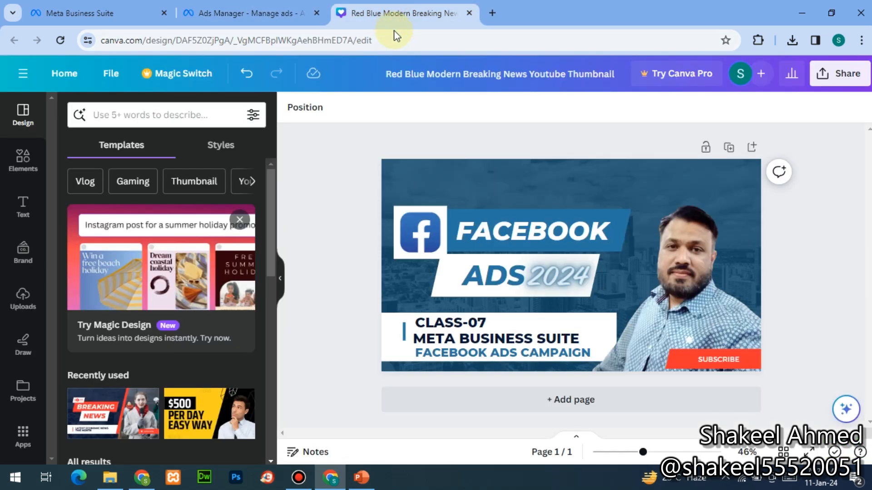
click(394, 36)
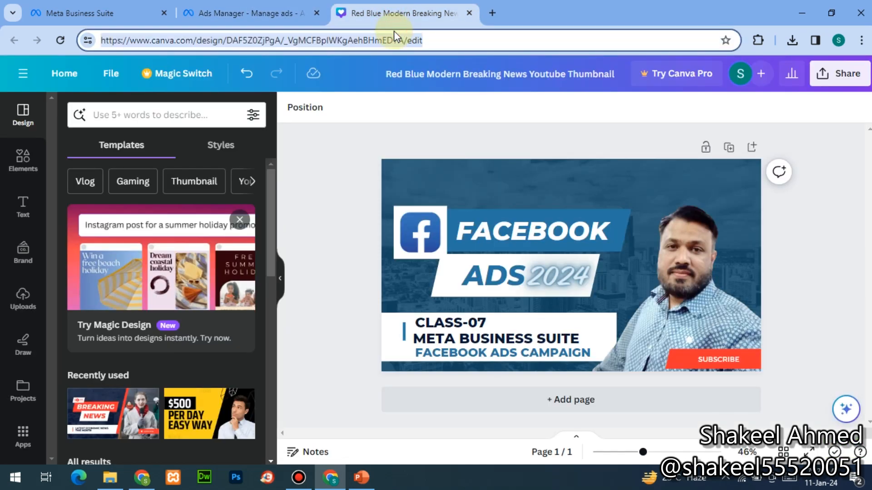
click(278, 26)
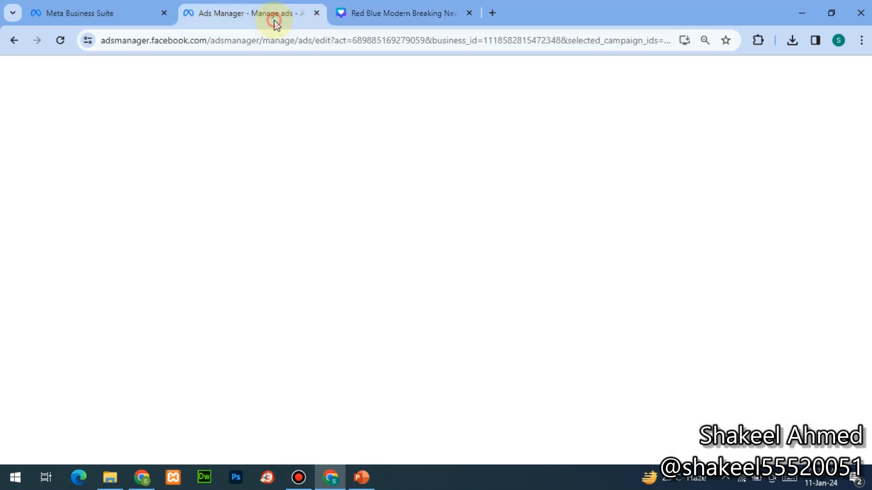
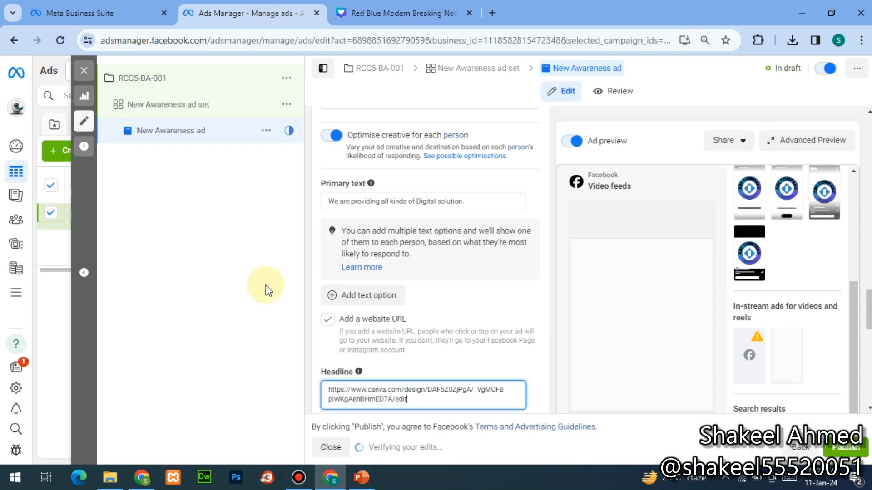
click(265, 285)
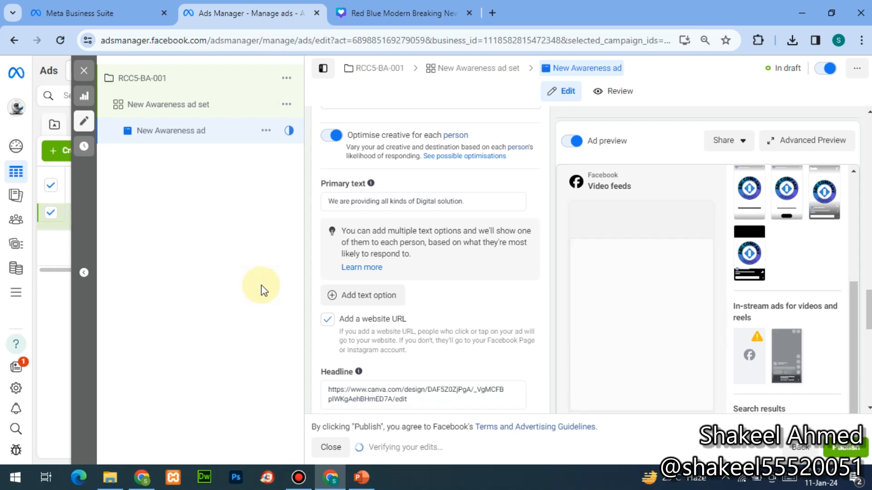
click(417, 399)
key(ctrl+shift+Left)
key(ctrl+shift+Left)
key(ctrl+shift+Left)
key(ctrl+shift+Left)
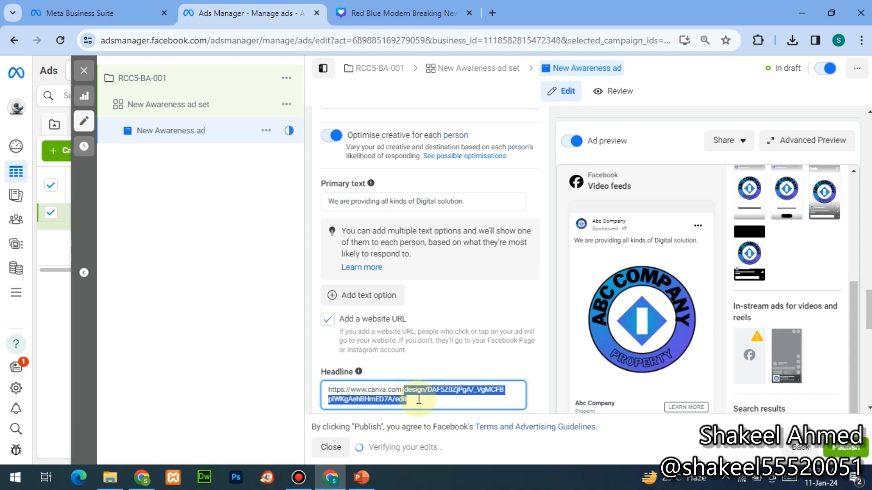
key(BackSpace)
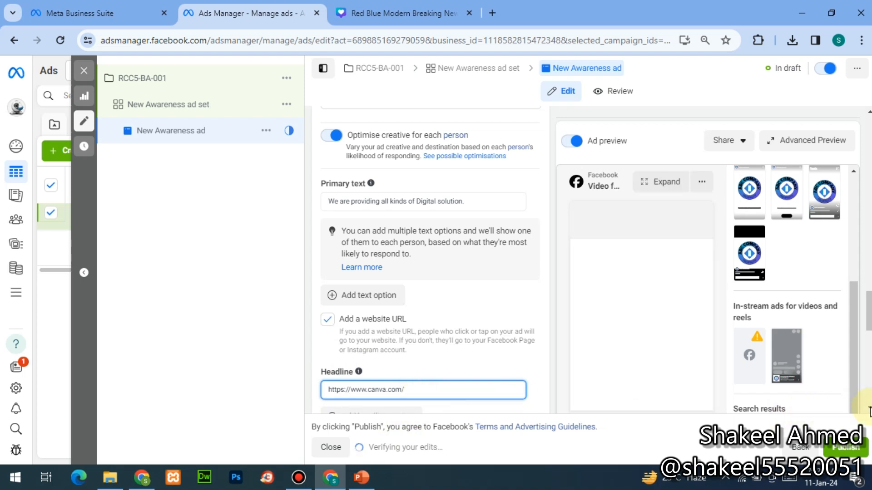
scroll(427, 273, down, 3)
click(394, 359)
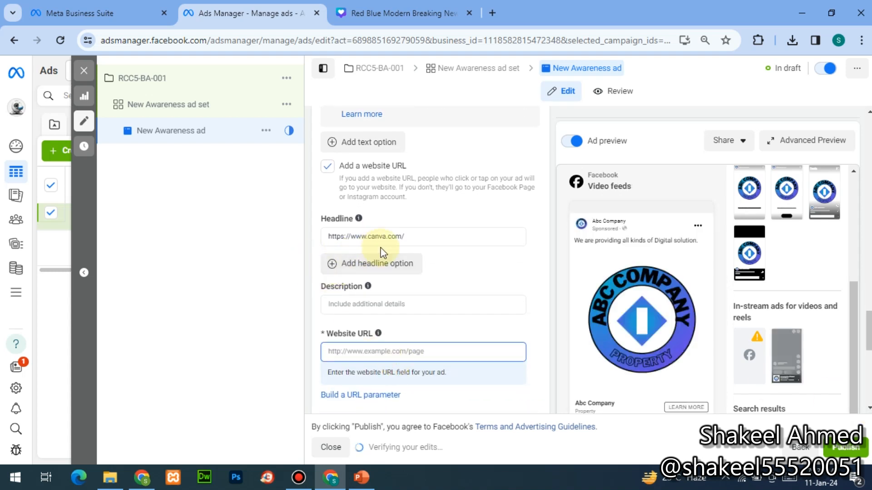
- Replace the headline with ABC COMPANY and add a second headline, DIGITAL MARKETING SOLUTION
click(418, 238)
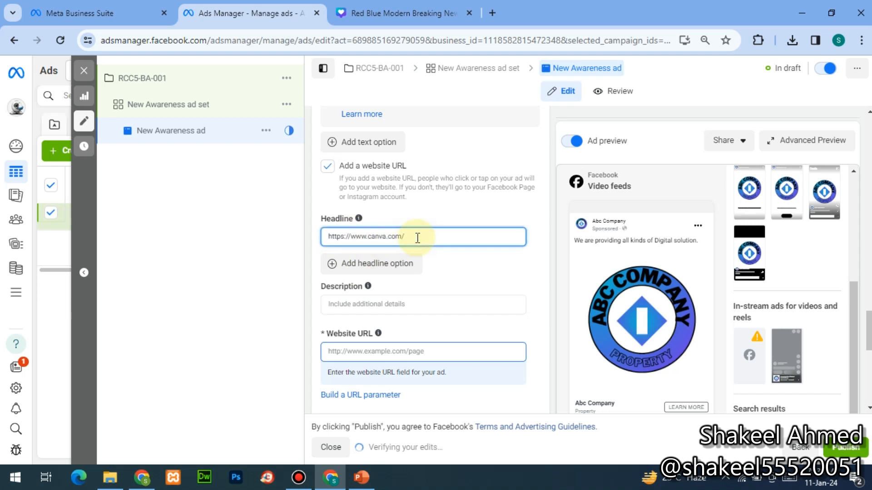
double_click(417, 238)
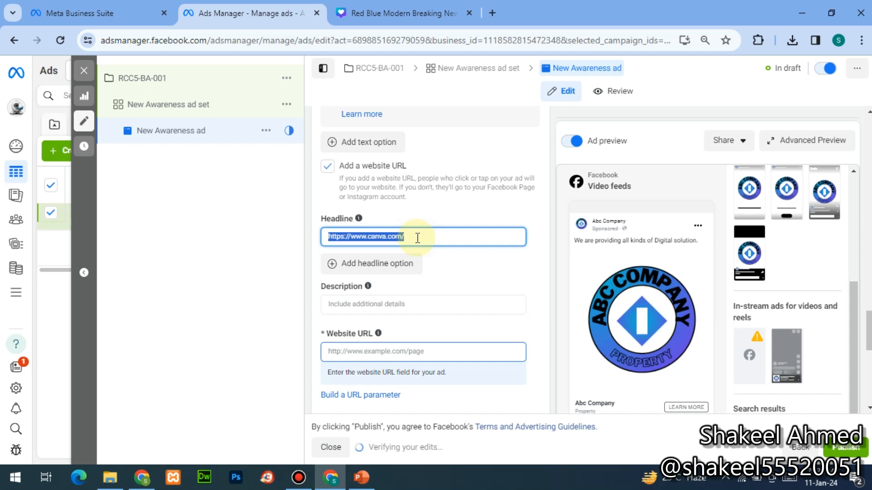
text(AB)
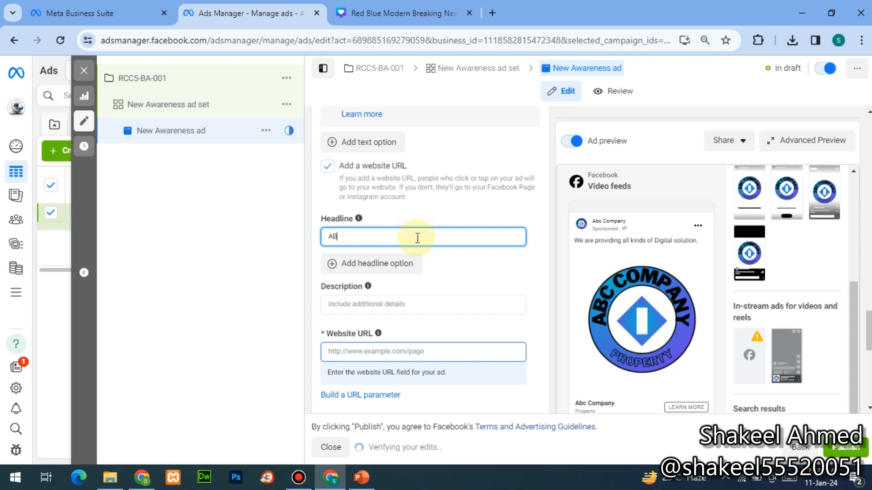
text(C COMPANY)
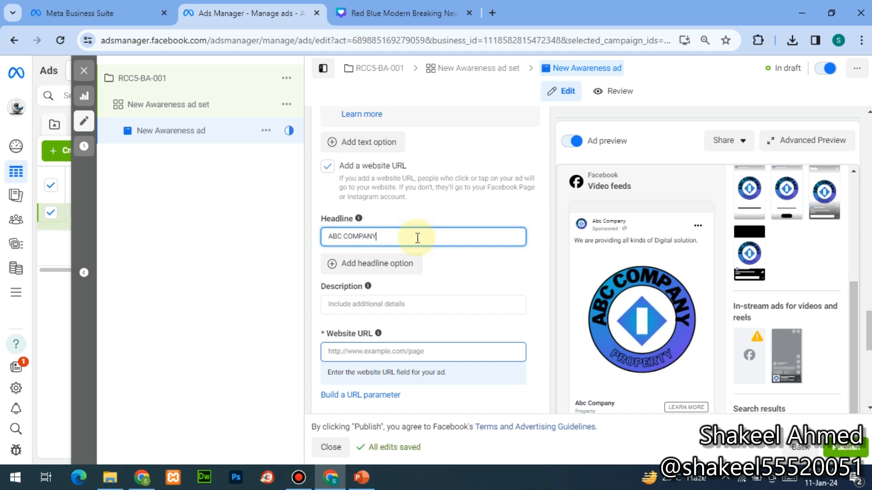
click(362, 268)
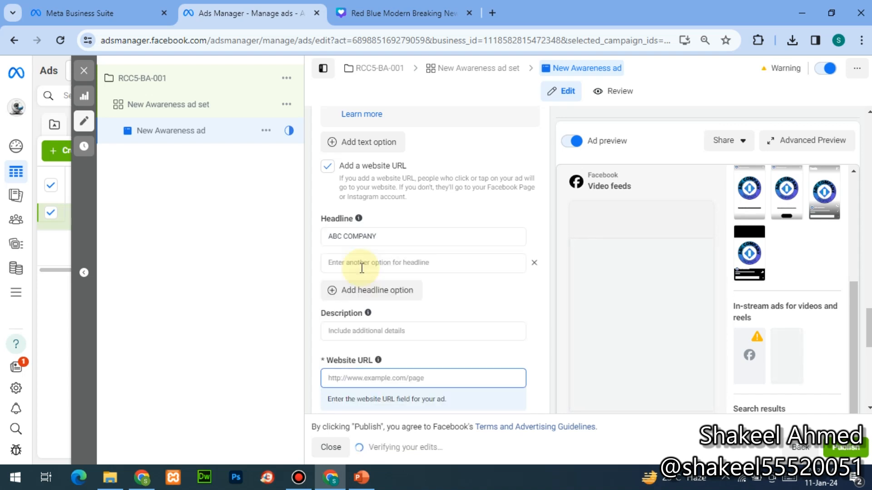
click(362, 268)
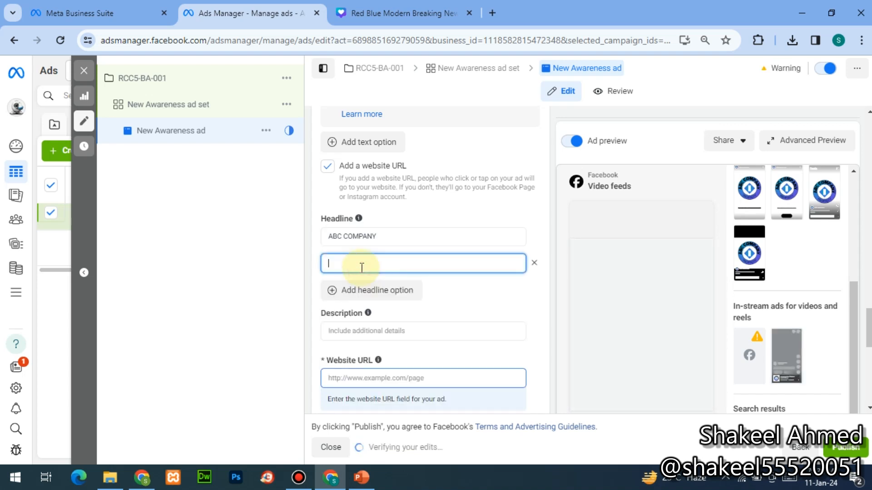
text(diit)
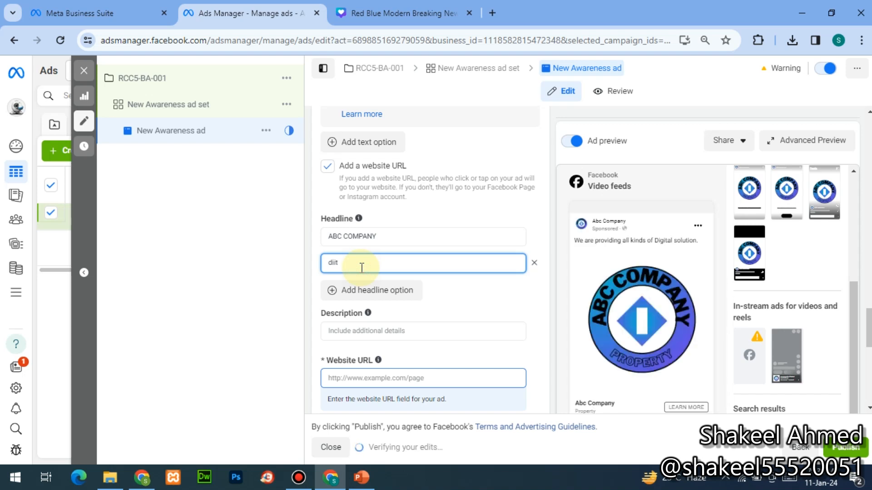
key(BackSpace)
key(BackSpace)
key(BackSpace)
key(BackSpace)
text(DIG)
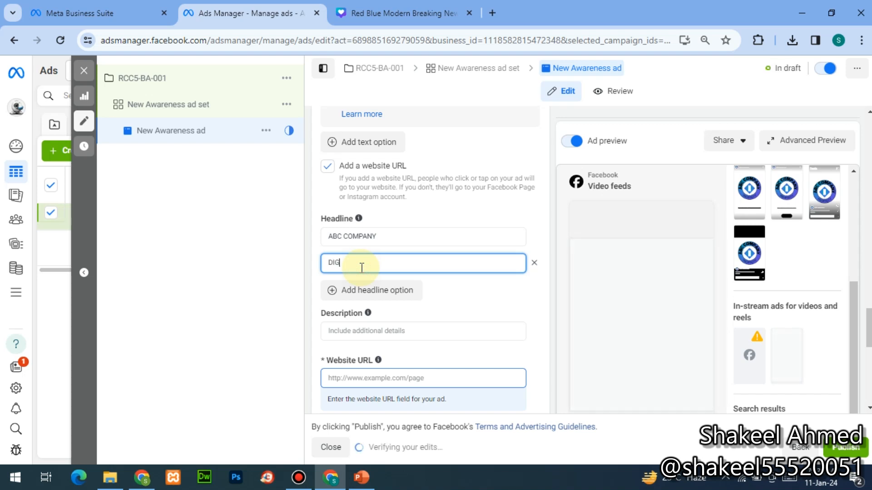
text(ITAL MARKETI)
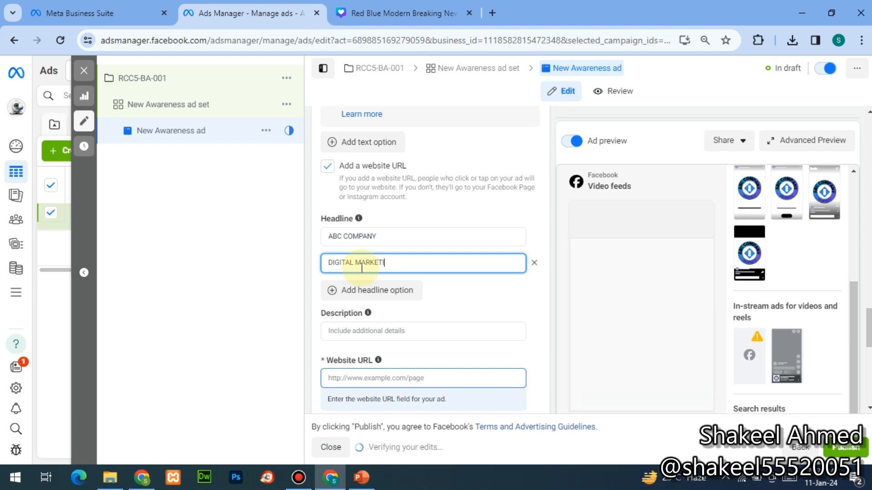
text(NG SOLUTION)
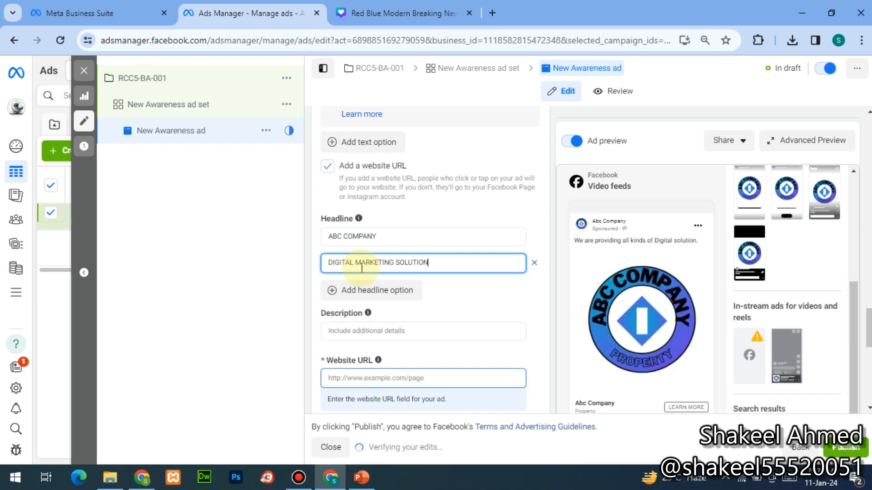
- Add a third headline option, SOCIAL MEDIA MARKETING
click(361, 292)
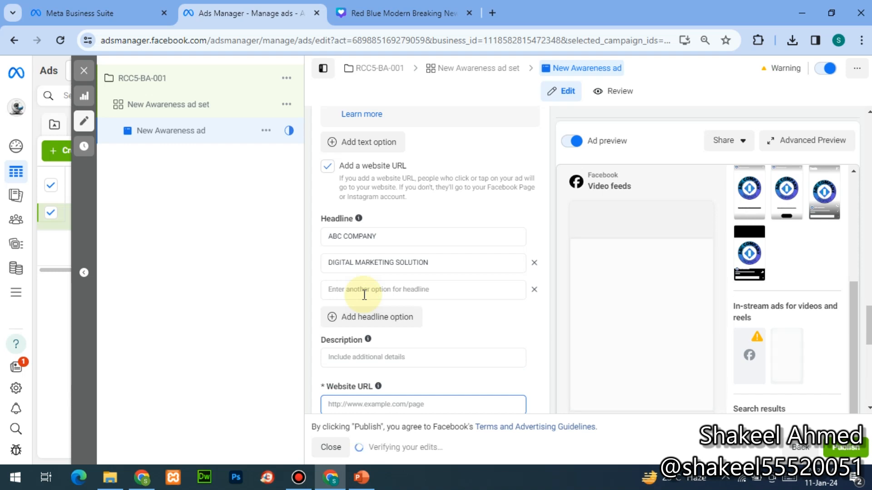
click(358, 288)
text(SOC)
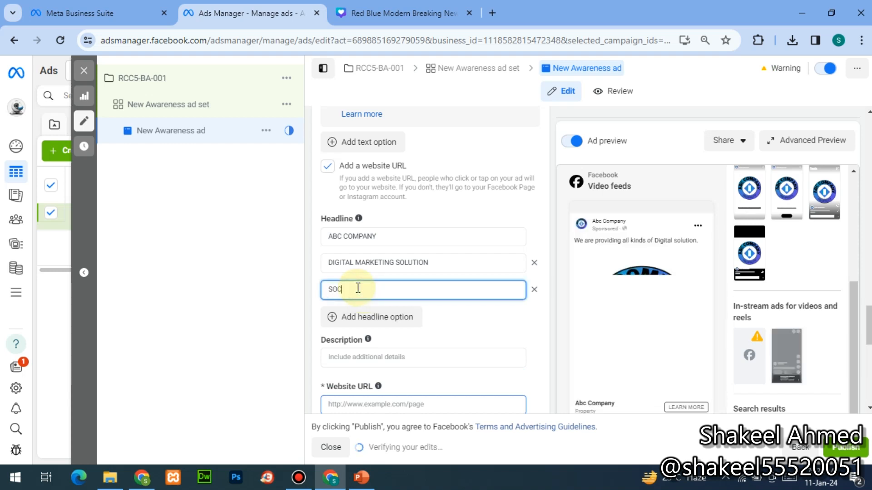
text(IAL ME)
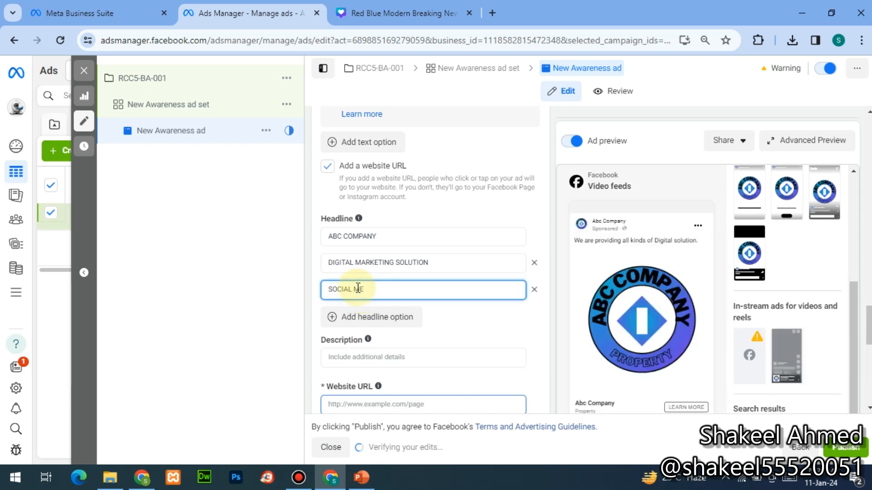
text(DIA MARKETING)
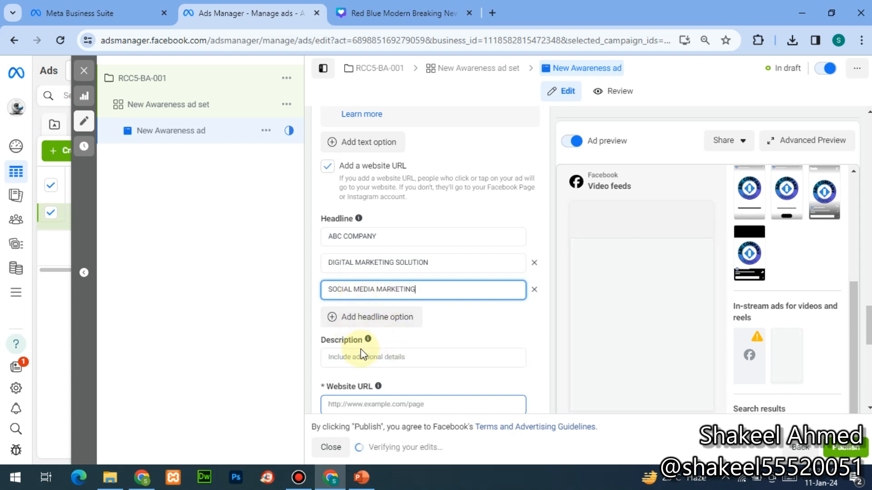
click(391, 359)
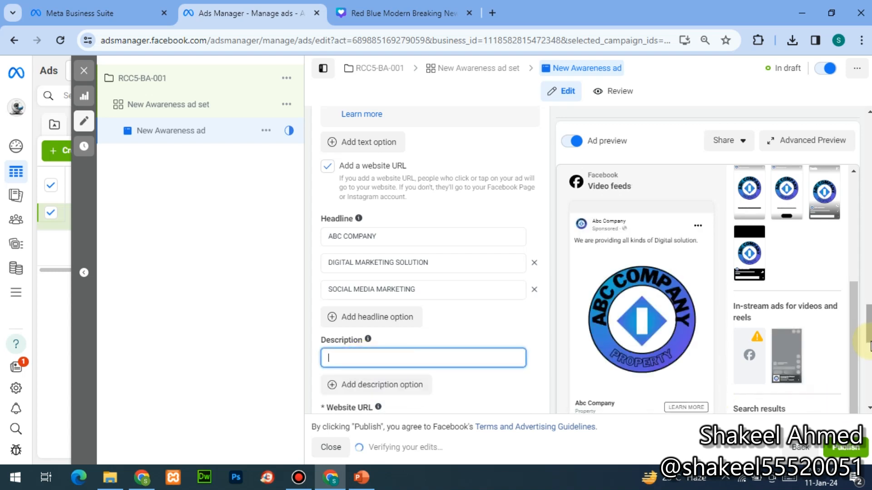
- Write the description 'WE ARE DEALING ABOUT DIGITAL MARKETING PAID PROMOTION ADS'
click(868, 409)
click(869, 409)
click(868, 409)
click(869, 409)
click(869, 409)
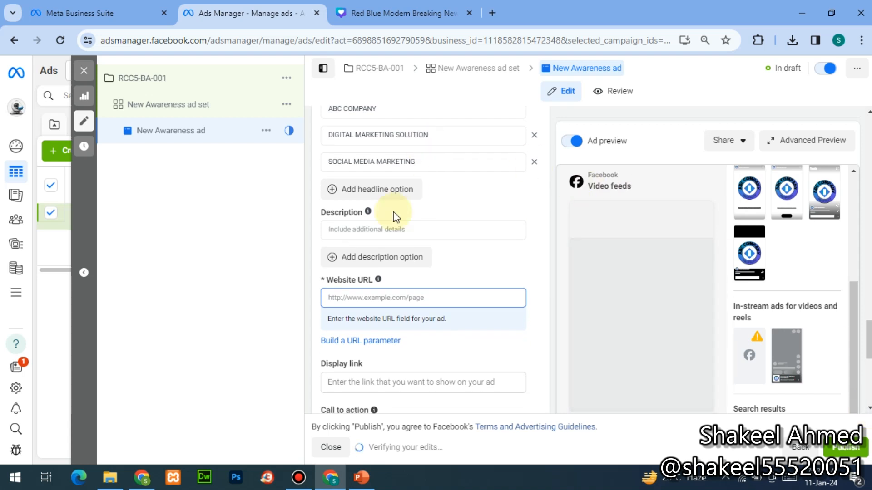
click(383, 230)
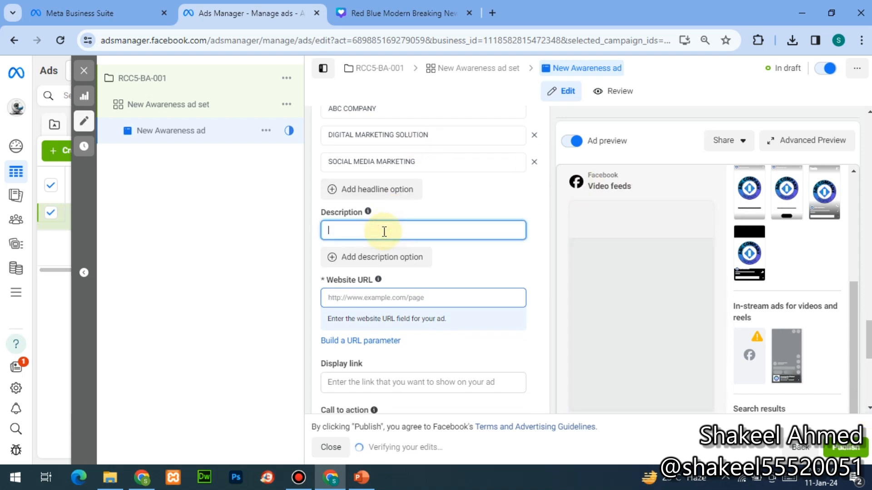
text(WE)
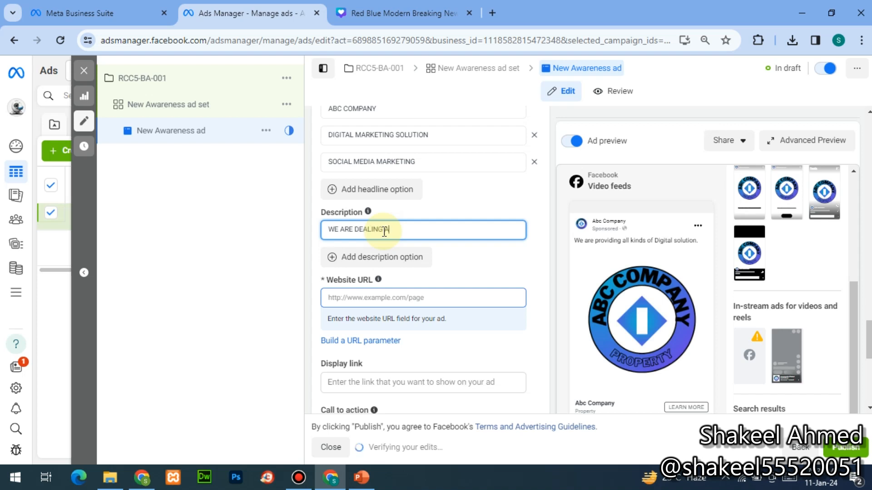
text( ARE DEALING ABOUT)
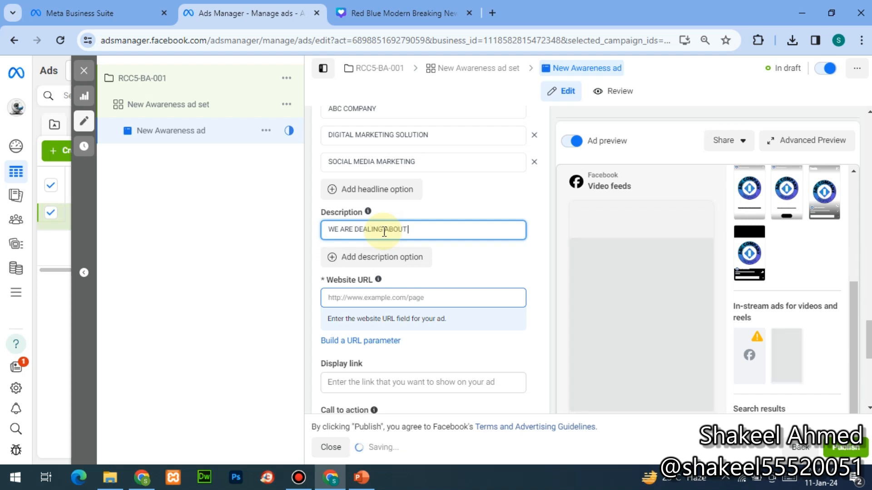
text( DIGITAL)
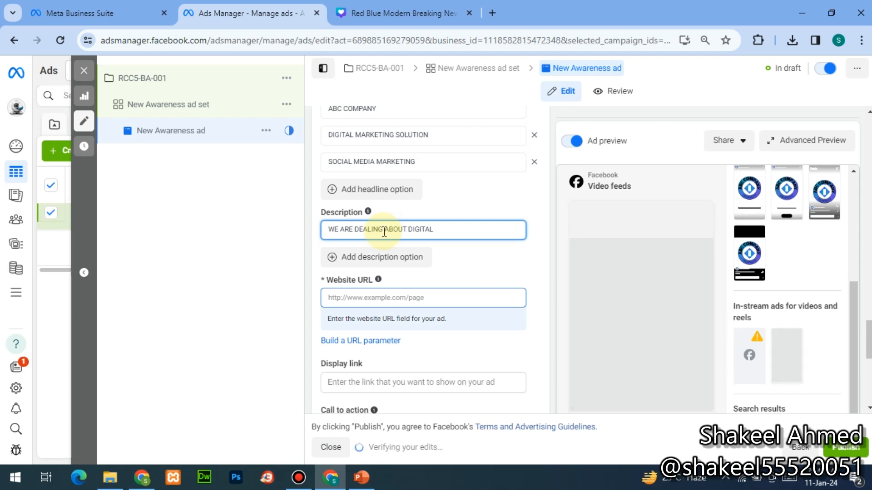
text(MARKETING O)
key(BackSpace)
text(PAID PROMOTION)
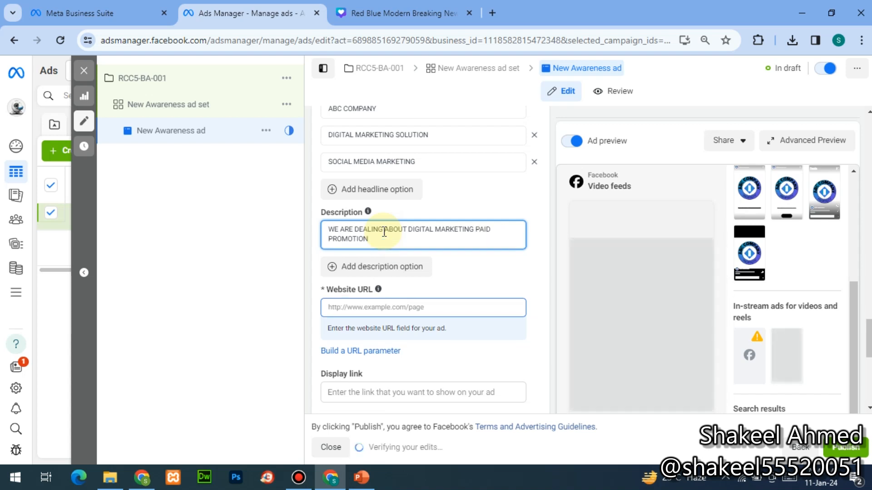
text( ADS)
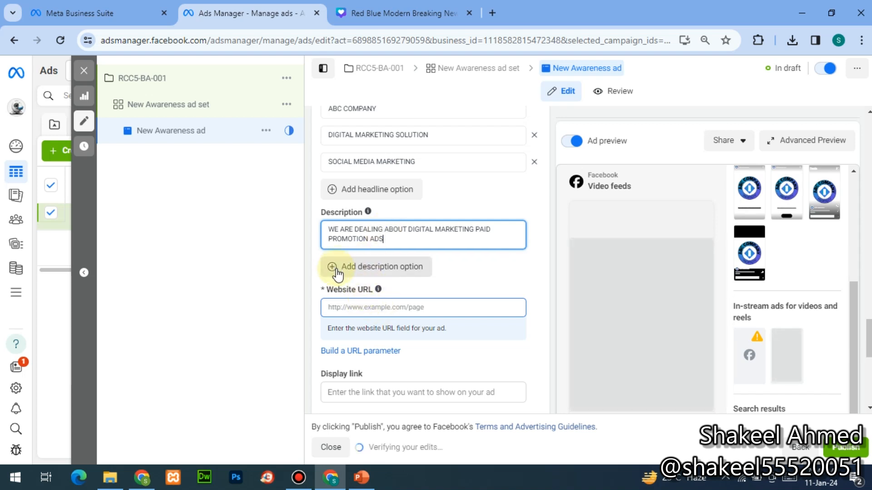
click(361, 305)
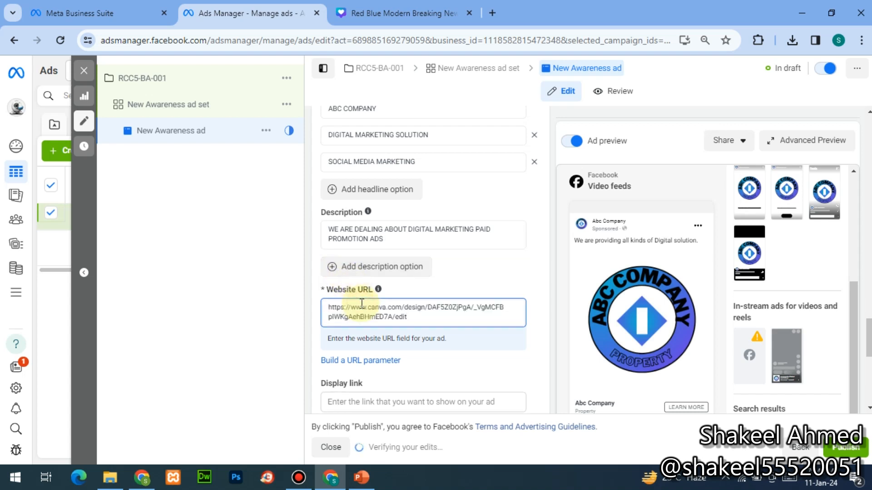
key(ctrl+shift+Left)
key(ctrl+shift+Left)
key(ctrl+shift+Left)
key(ctrl+shift+Left)
key(ctrl+shift+Left)
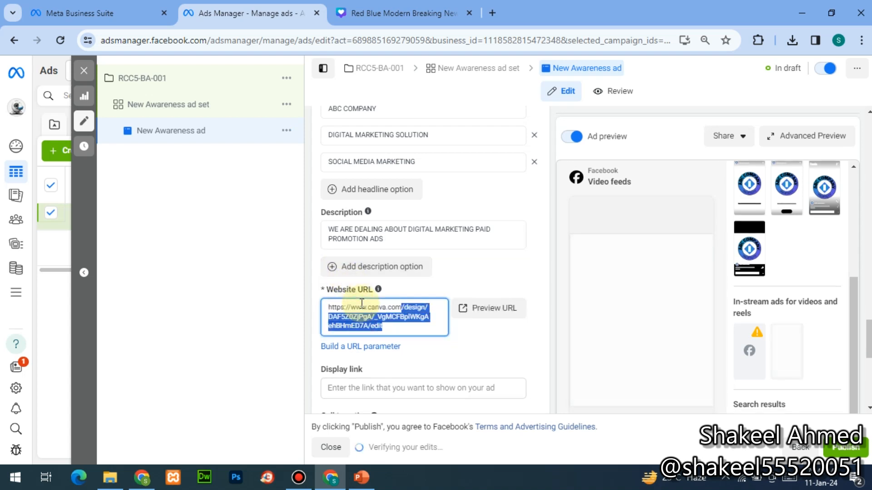
key(BackSpace)
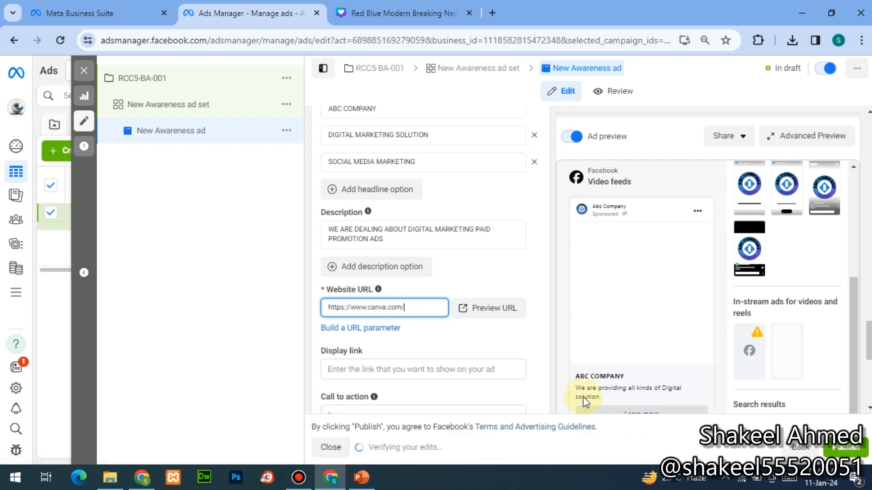
click(445, 369)
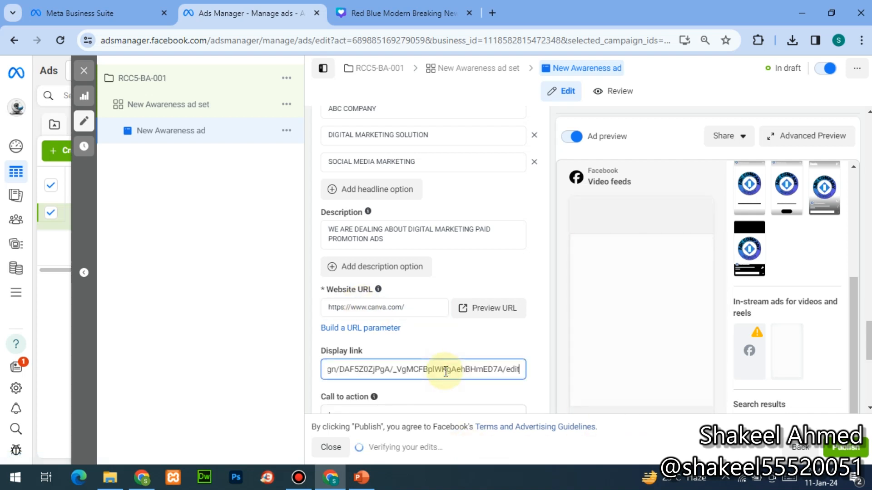
key(ctrl+shift+Left)
key(shift+Home)
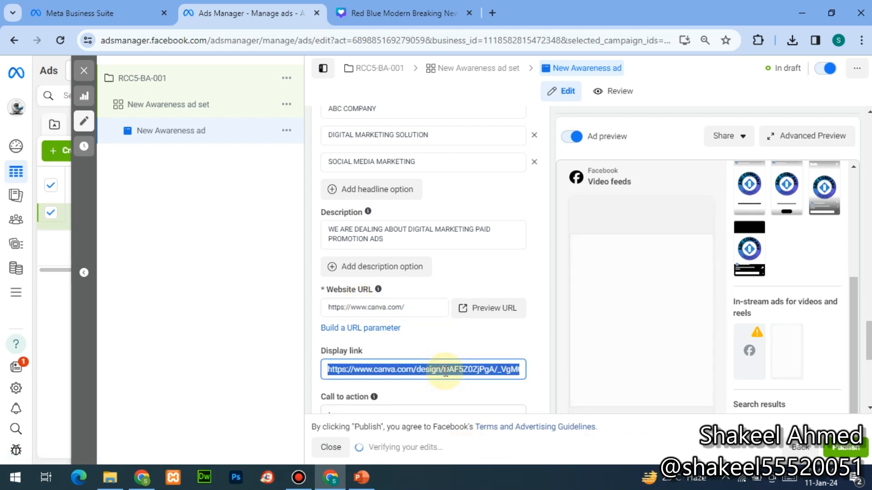
key(shift+Right)
key(shift+Right)
key(shift+Right)
key(shift+Right)
key(shift+Right)
key(shift+Right)
key(shift+Right)
key(shift+Right)
key(shift+Right)
key(shift+Right)
key(shift+Right)
key(shift+Right)
key(shift+Right)
key(shift+Right)
key(shift+Right)
key(shift+Right)
key(shift+Right)
key(shift+Right)
key(shift+Right)
key(shift+Right)
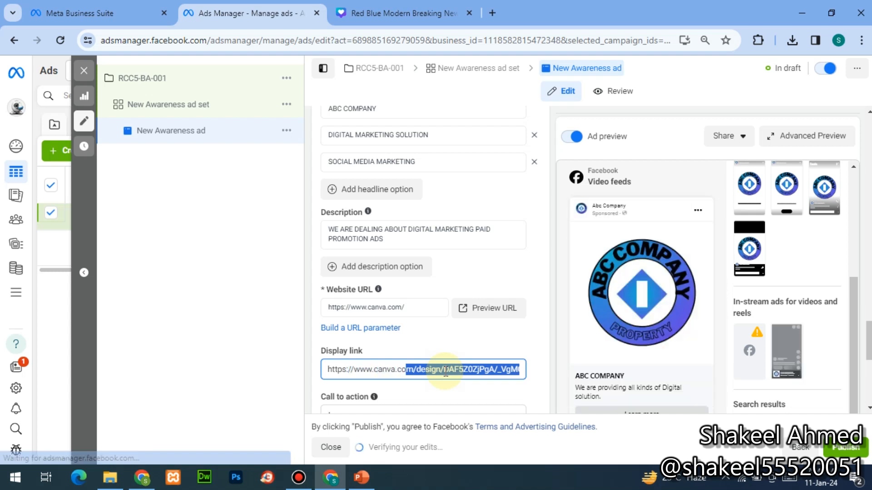
key(BackSpace)
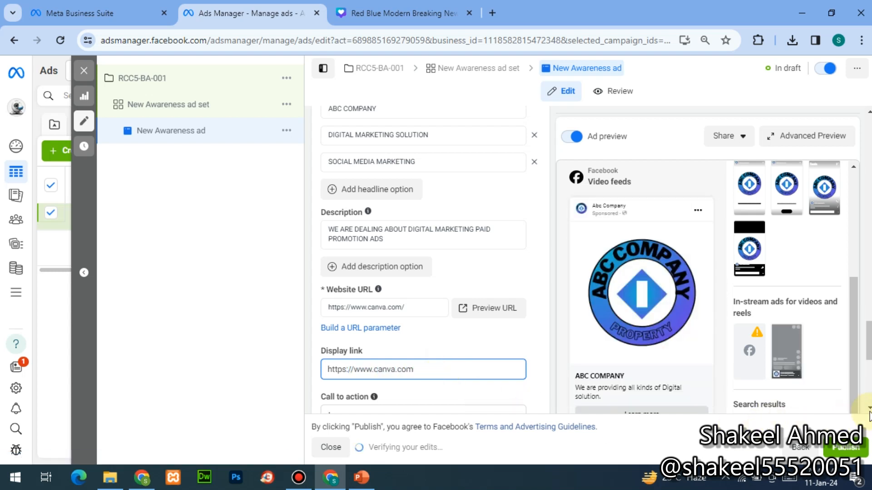
scroll(422, 272, down, 4)
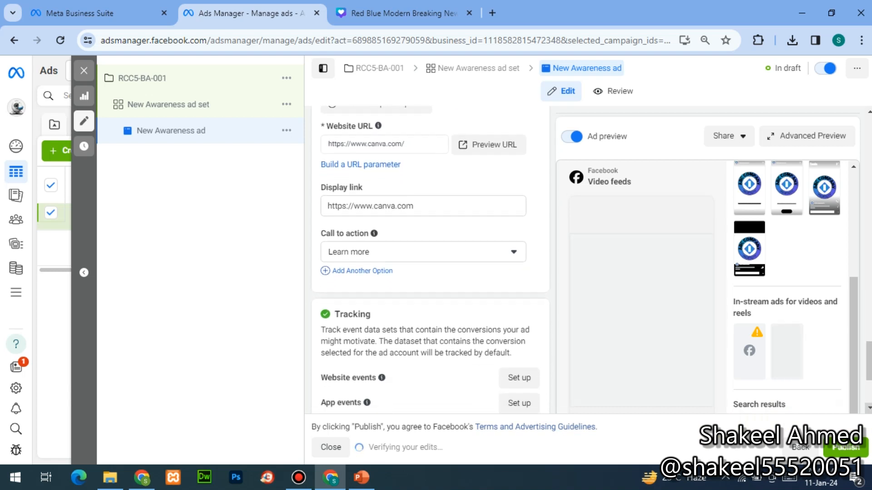
scroll(386, 232, down, 1)
- Change the call to action from Learn more to Contact Us
click(391, 216)
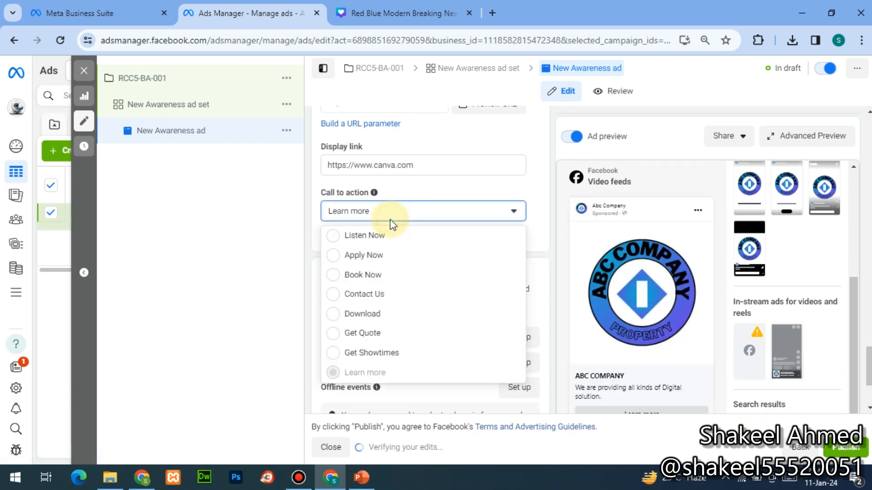
click(345, 302)
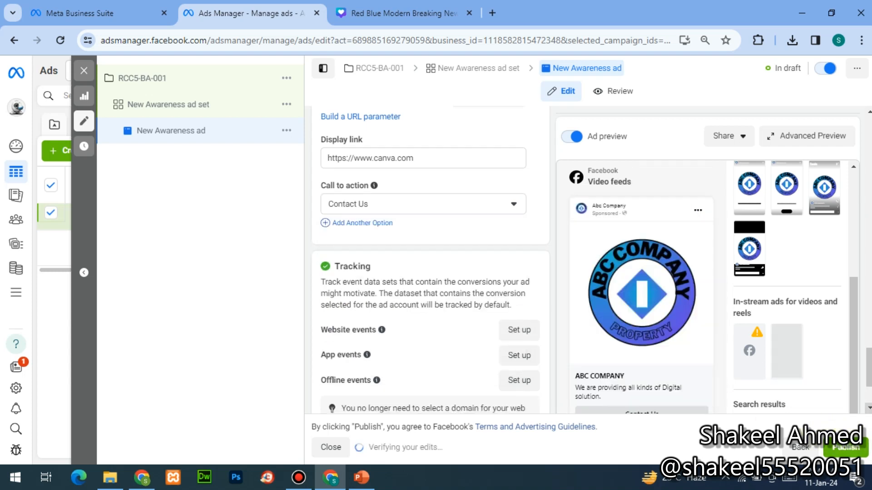
scroll(513, 259, down, 2)
scroll(513, 405, down, 1)
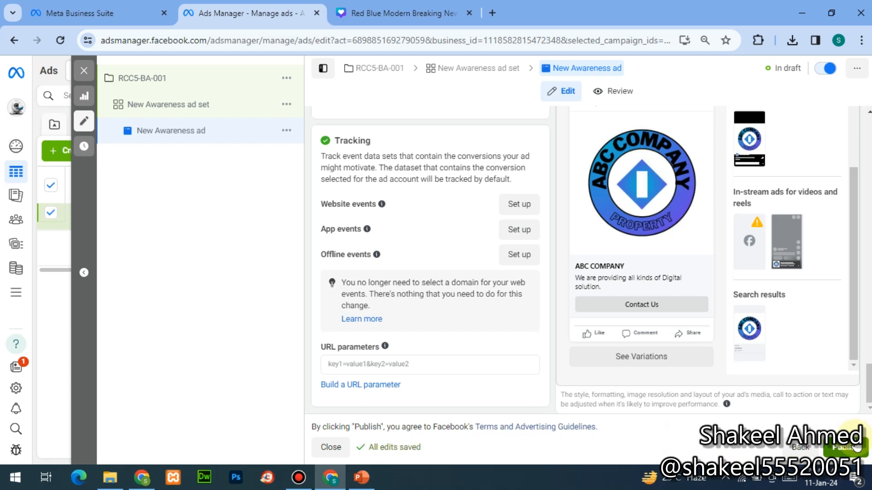
click(857, 447)
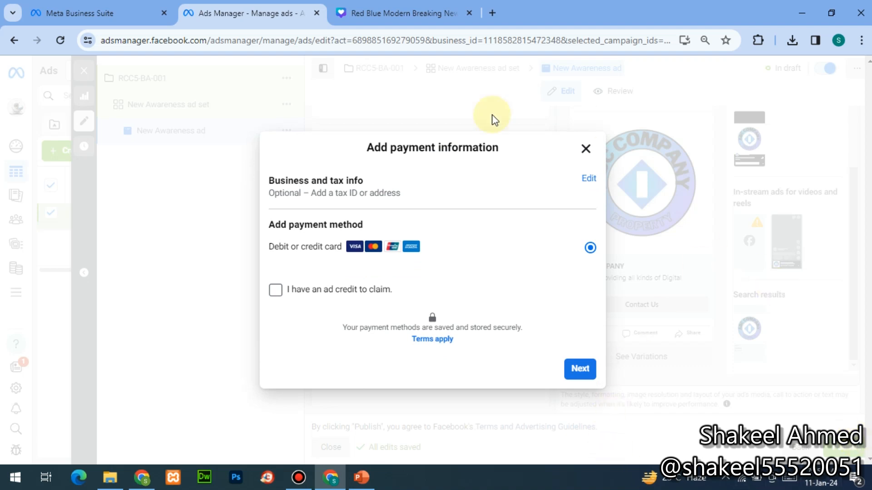
click(586, 181)
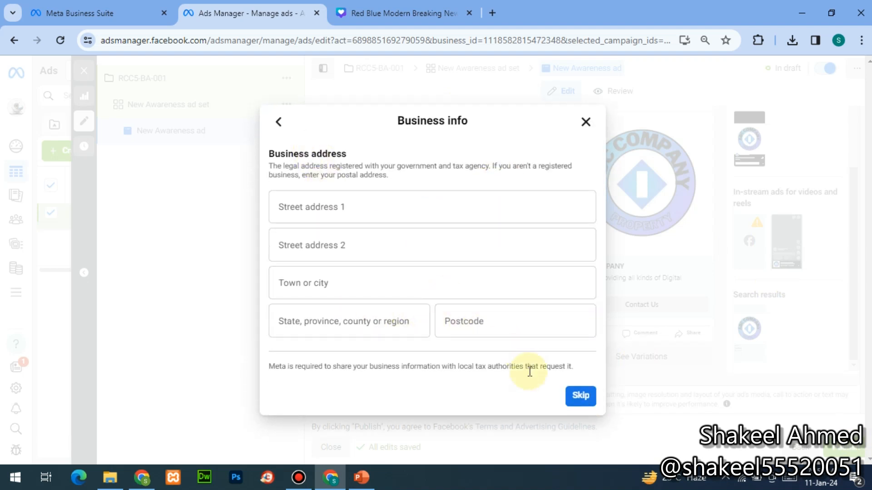
click(569, 404)
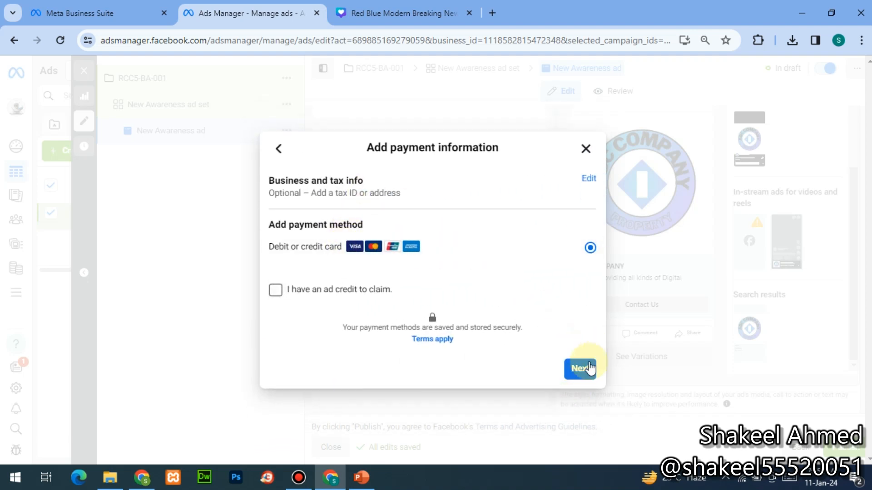
click(579, 370)
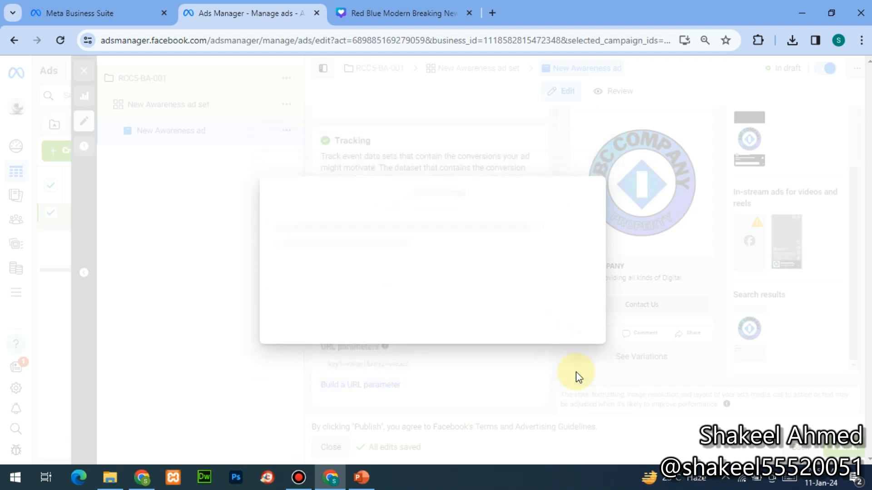
click(281, 214)
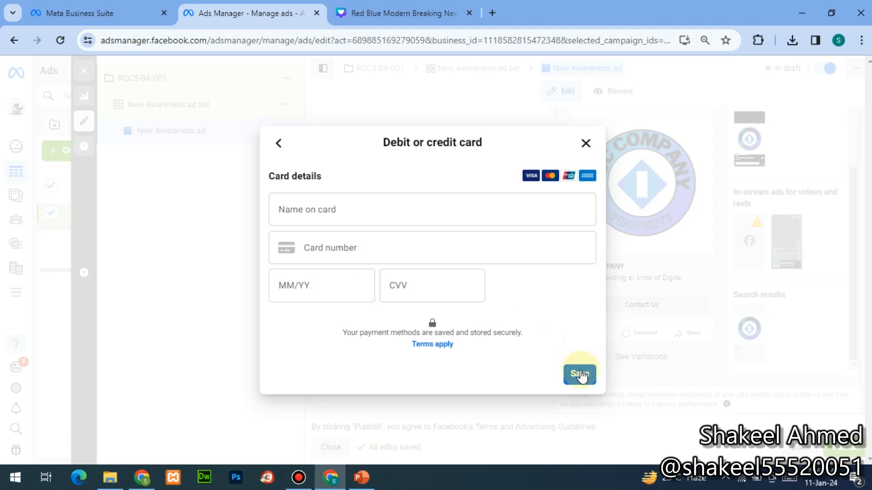
click(586, 145)
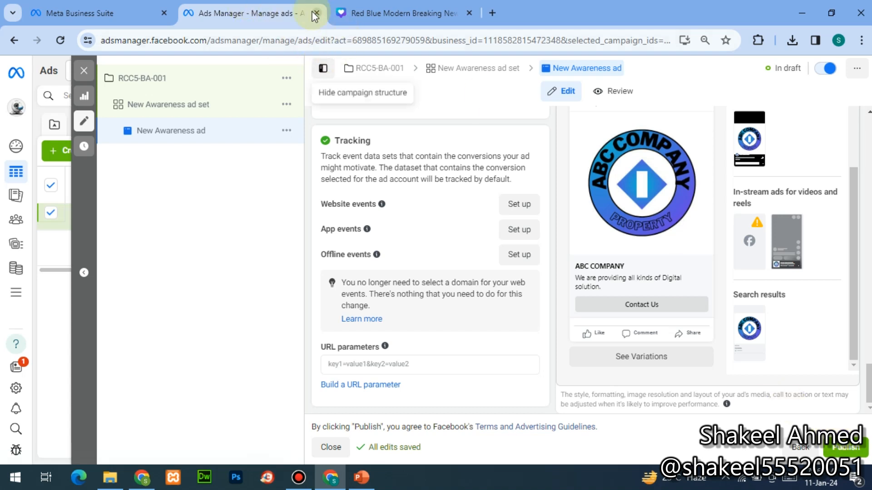
click(307, 484)
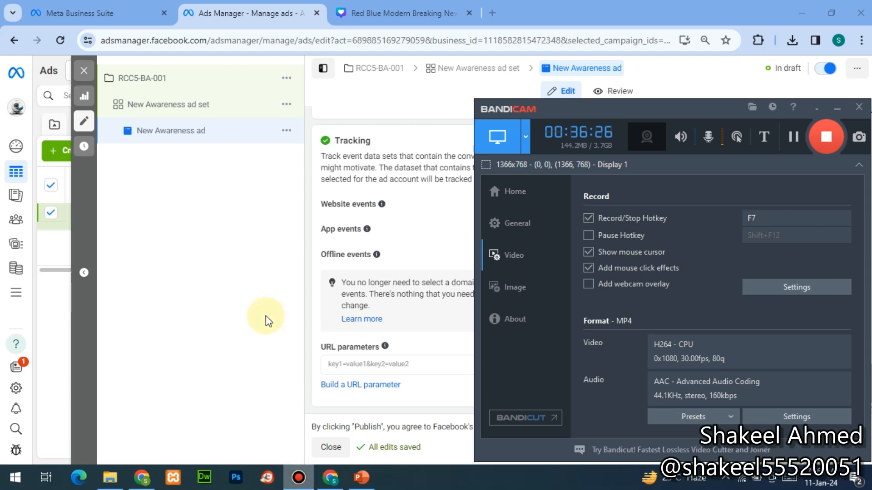